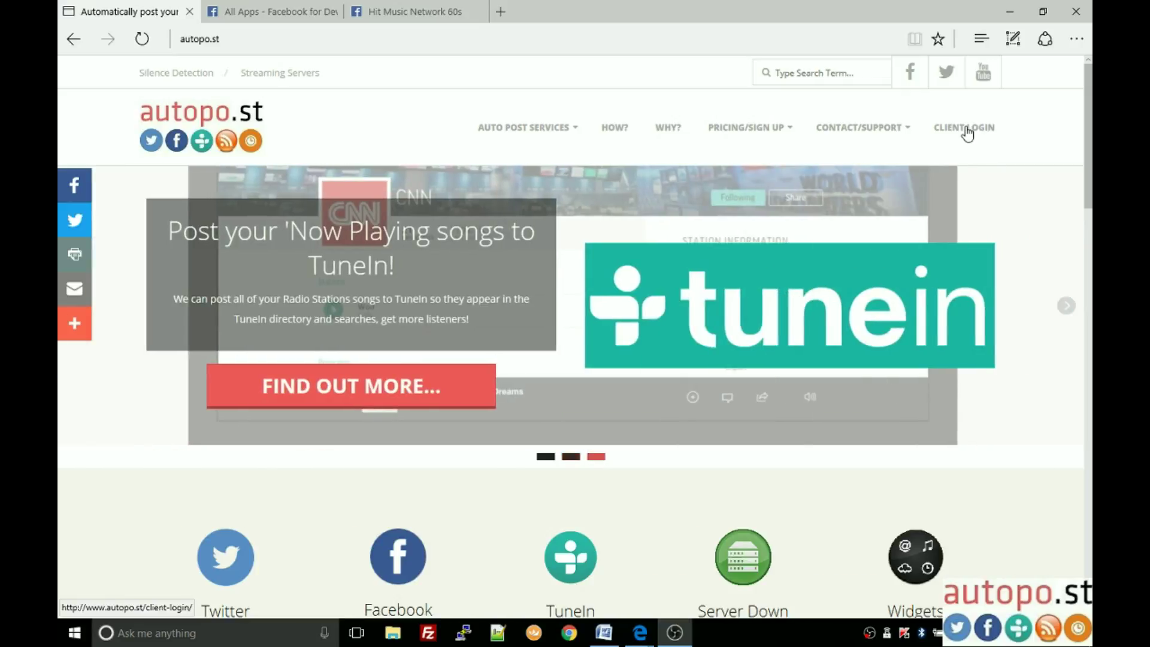
Step: Go from the autopo.st home page to the Client Login page
{"action": "left_click", "coordinate": [966, 130]}
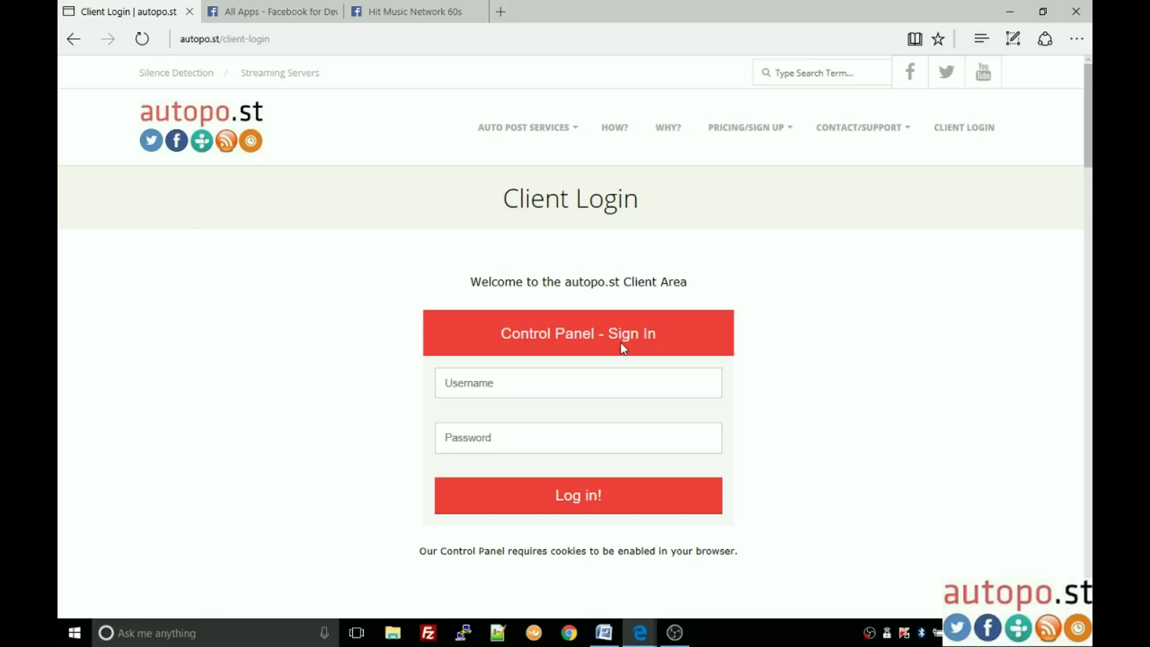
Step: Sign in to the Control Panel with the account username and password
{"action": "left_click", "coordinate": [547, 379]}
{"action": "type", "text": "hitmusic60s"}
{"action": "key", "text": "Tab"}
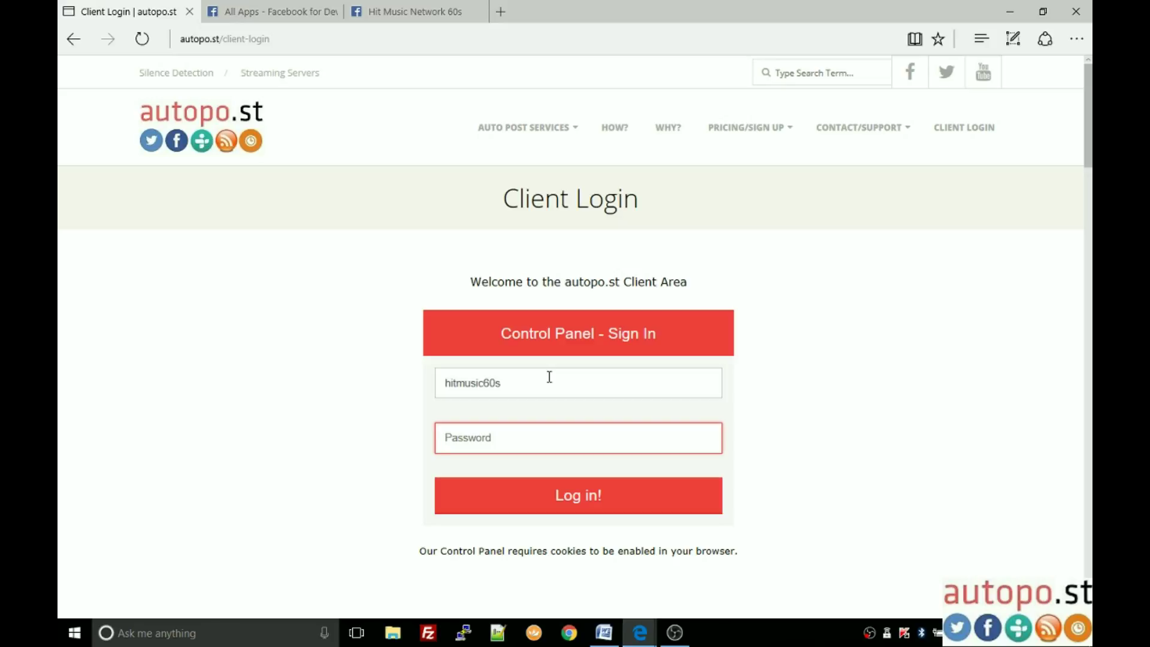
{"action": "type", "text": "*******"}
{"action": "key", "text": "BackSpace"}
{"action": "key", "text": "Return"}
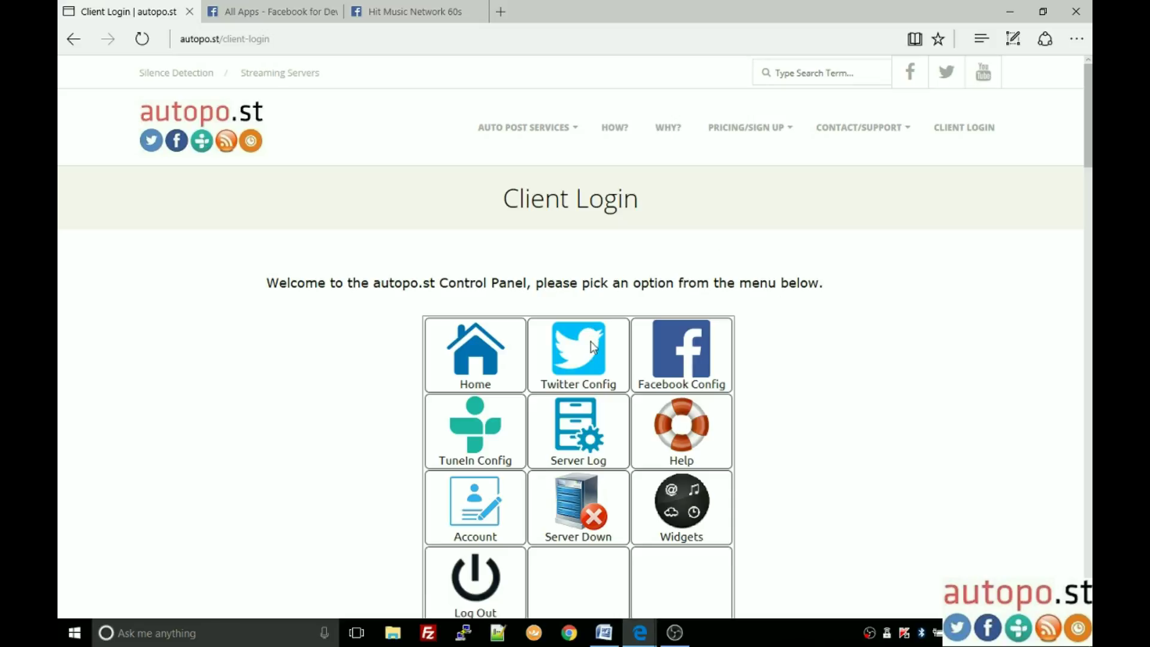
{"action": "left_click", "coordinate": [686, 356]}
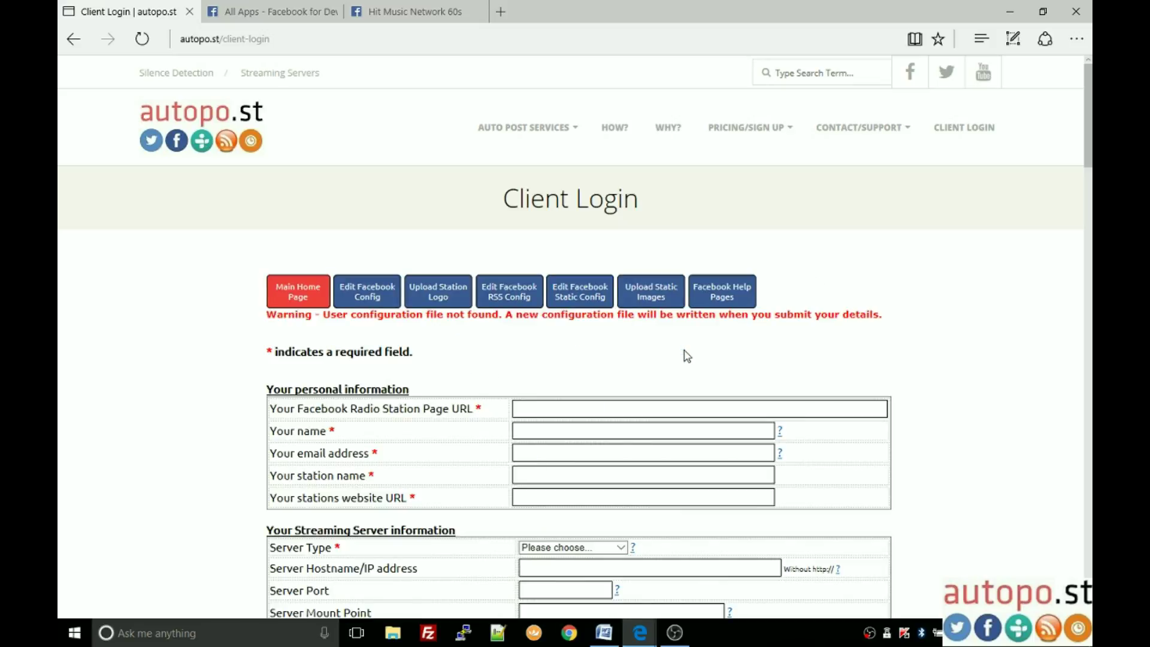
{"action": "scroll", "coordinate": [637, 347], "scroll_direction": "down", "scroll_amount": 5}
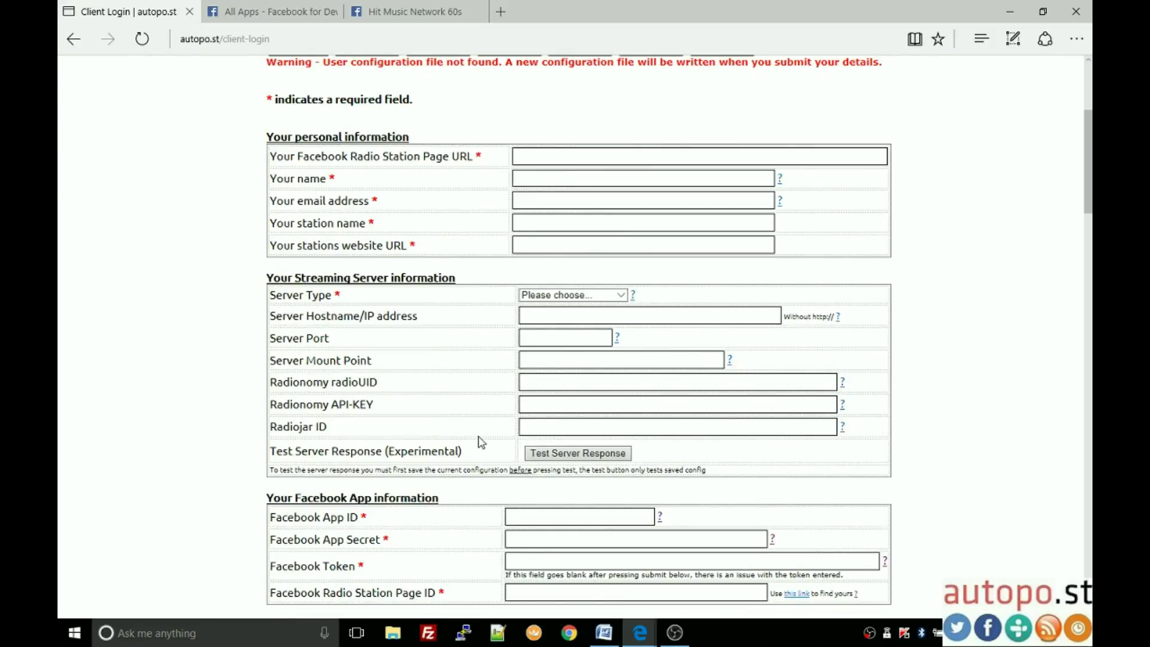
{"action": "scroll", "coordinate": [481, 442], "scroll_direction": "down", "scroll_amount": 5}
{"action": "scroll", "coordinate": [479, 445], "scroll_direction": "up", "scroll_amount": 15}
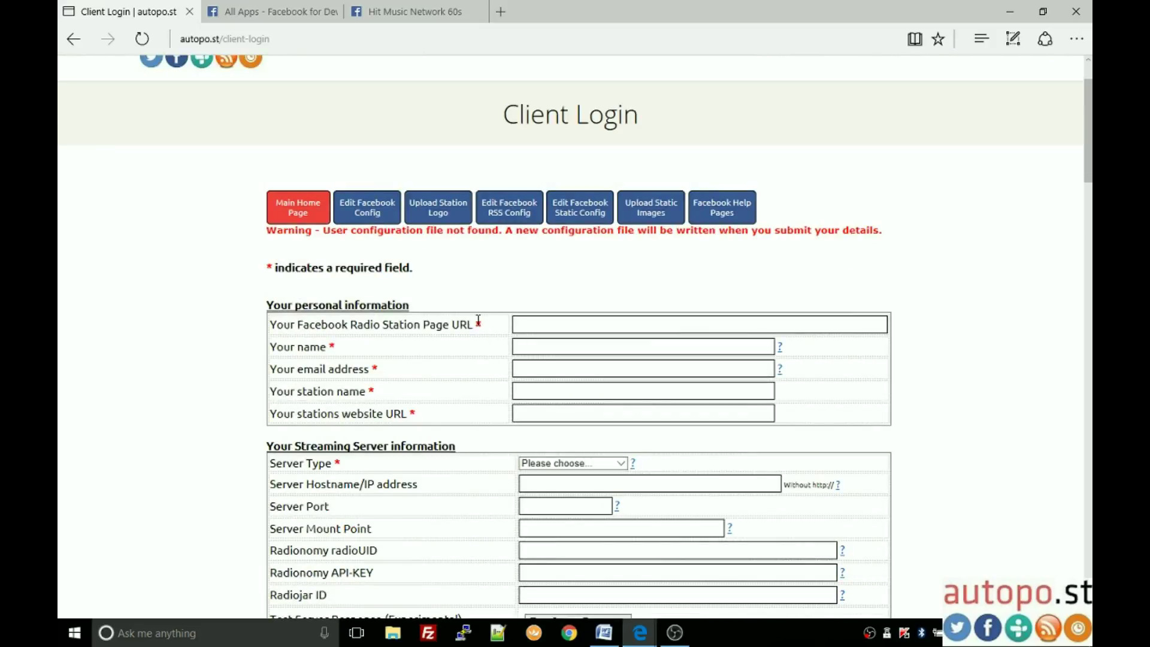
{"action": "double_click", "coordinate": [476, 325]}
{"action": "double_click", "coordinate": [332, 347]}
{"action": "scroll", "coordinate": [365, 346], "scroll_direction": "down", "scroll_amount": 8}
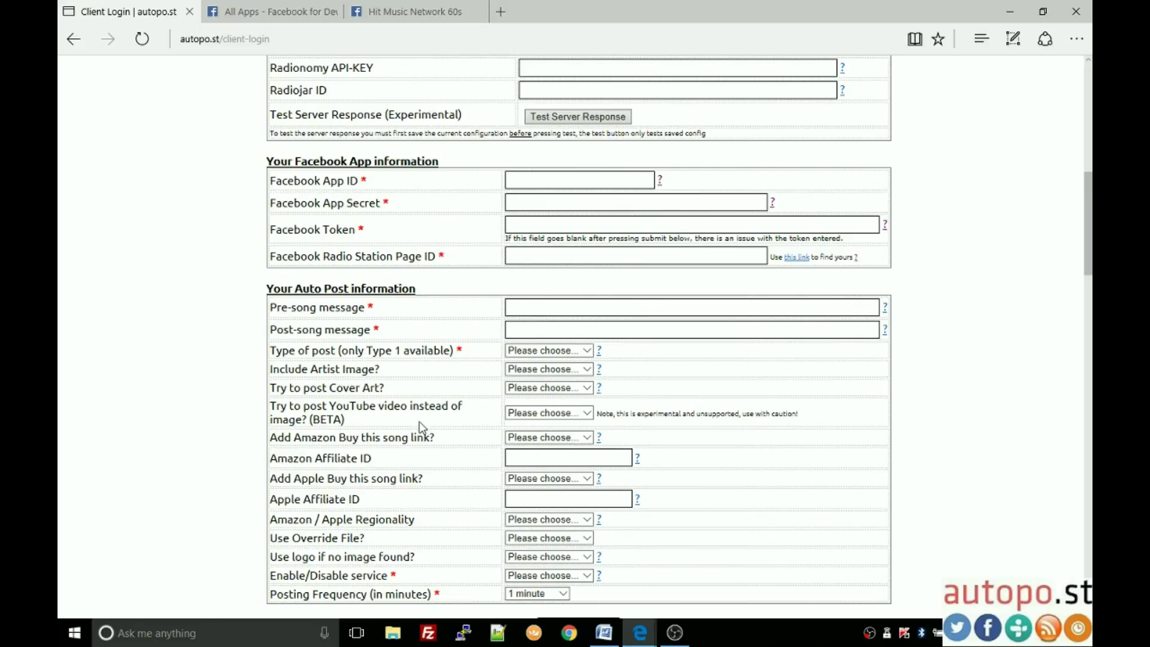
{"action": "left_click_drag", "start_coordinate": [360, 499], "coordinate": [269, 500]}
{"action": "scroll", "coordinate": [388, 468], "scroll_direction": "down", "scroll_amount": 2}
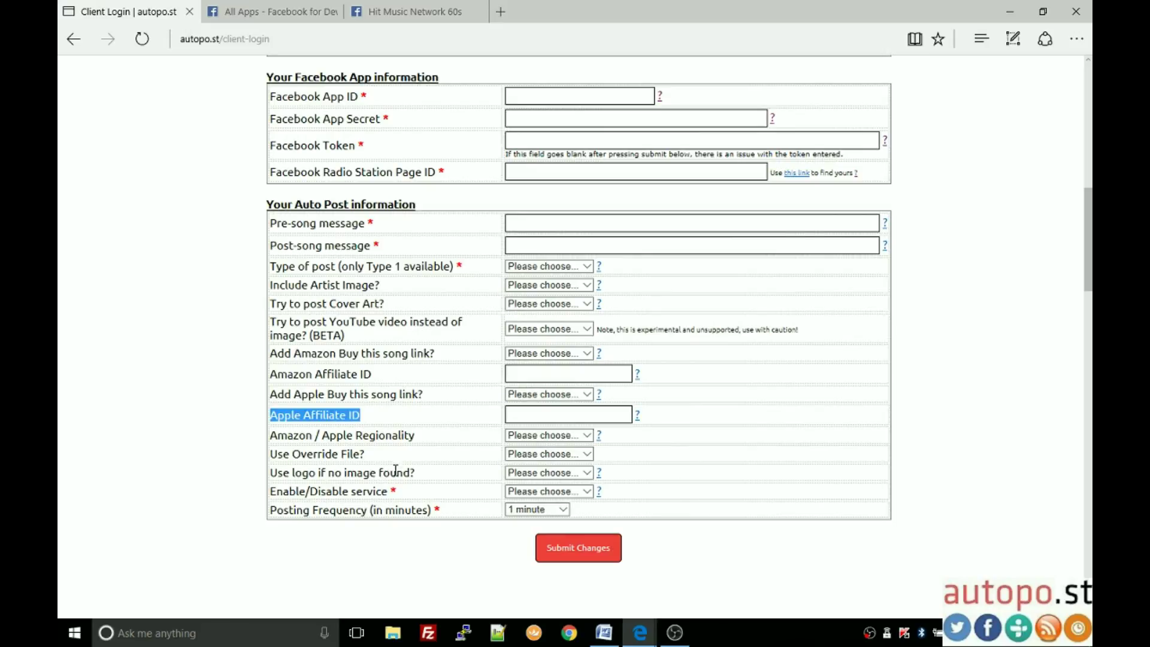
{"action": "scroll", "coordinate": [395, 473], "scroll_direction": "up", "scroll_amount": 10}
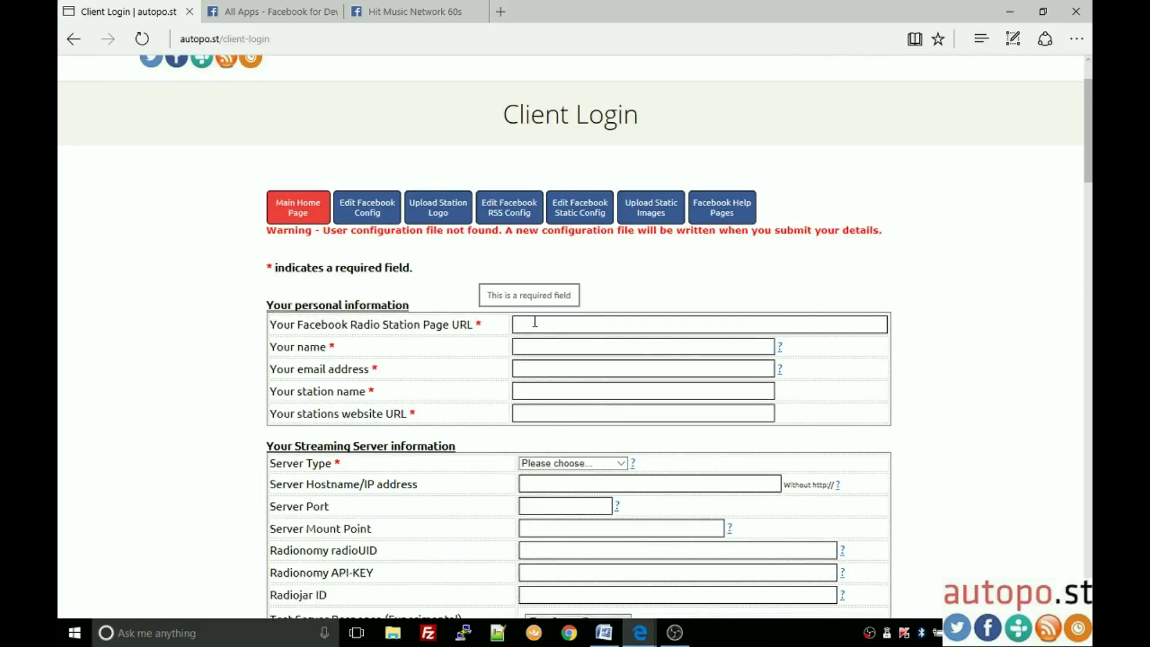
{"action": "left_click", "coordinate": [534, 322]}
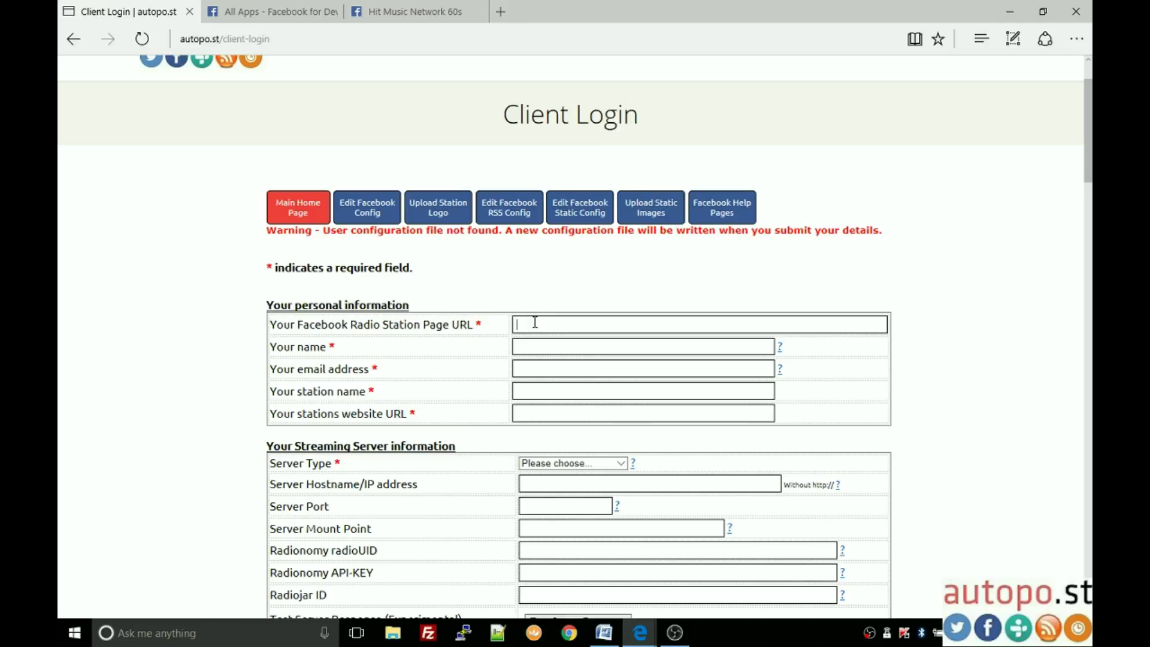
{"action": "type", "text": "http://www.facebook.com/Hit"}
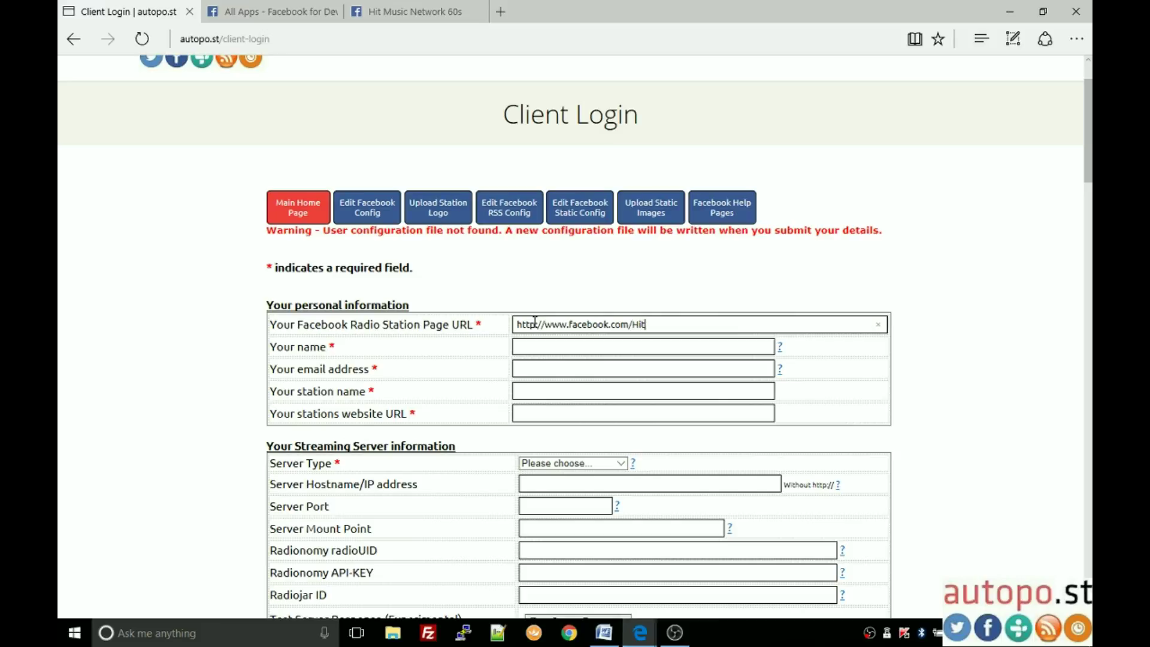
{"action": "type", "text": "MusicNetowrk"}
{"action": "key", "text": "BackSpace"}
{"action": "key", "text": "BackSpace"}
{"action": "key", "text": "BackSpace"}
{"action": "key", "text": "BackSpace"}
{"action": "type", "text": "work60s"}
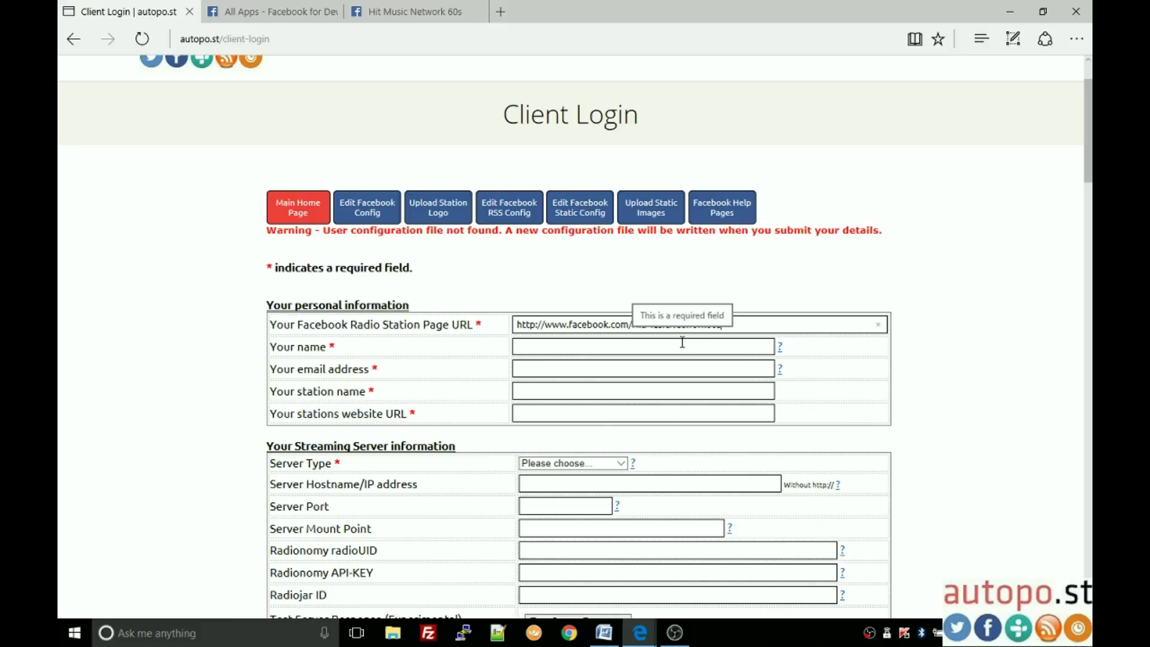
Step: Fill in the owner's name and accept the suggested contact e-mail address
{"action": "left_click", "coordinate": [592, 346]}
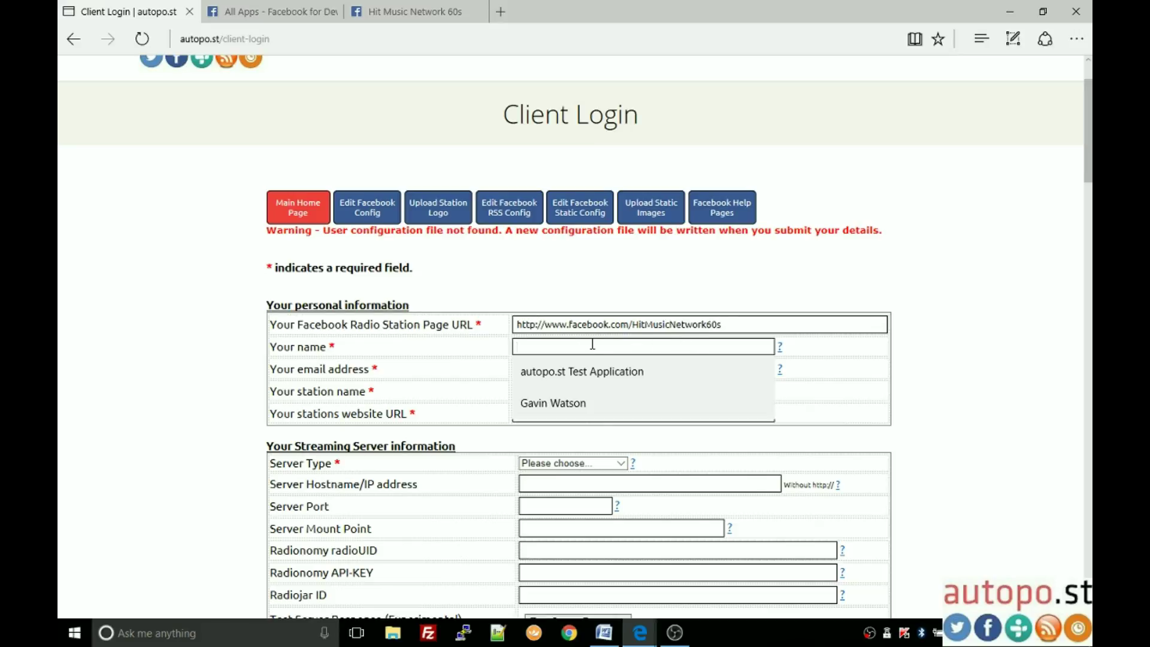
{"action": "key", "text": "Tab"}
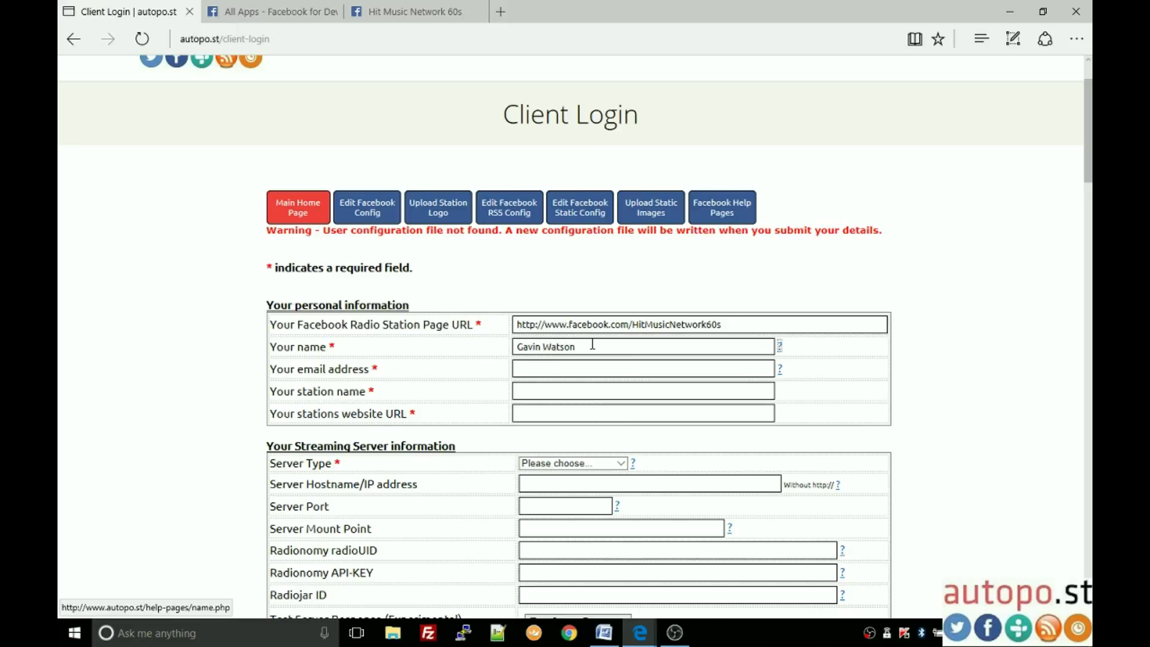
{"action": "left_click", "coordinate": [605, 364]}
{"action": "type", "text": "in"}
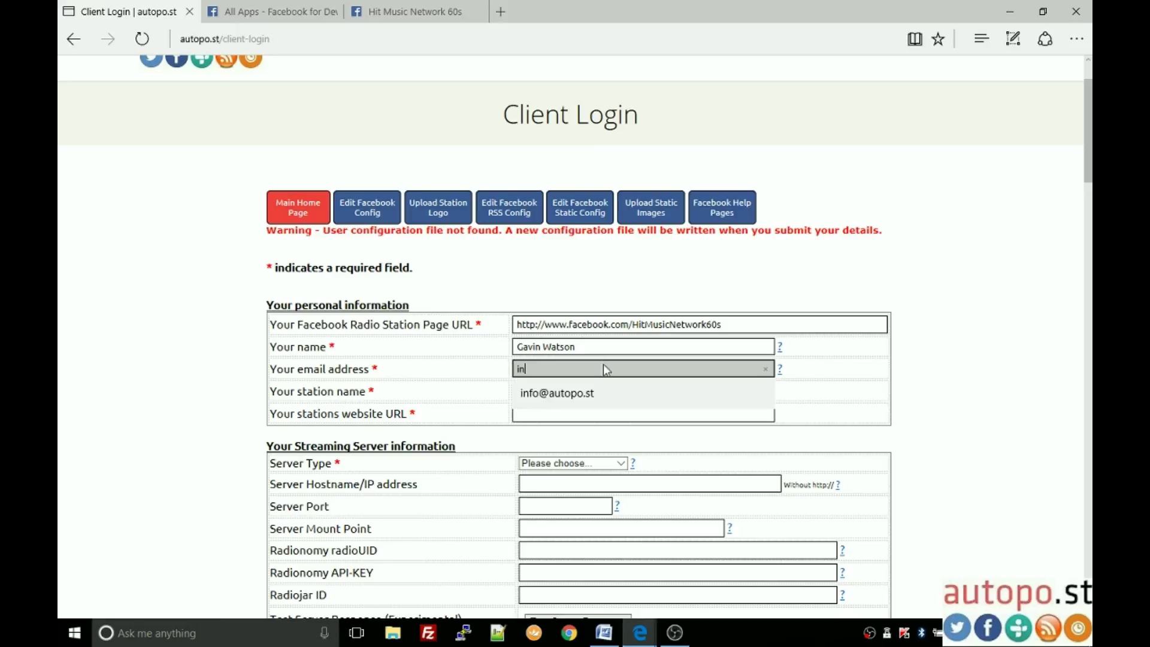
{"action": "left_click", "coordinate": [577, 393]}
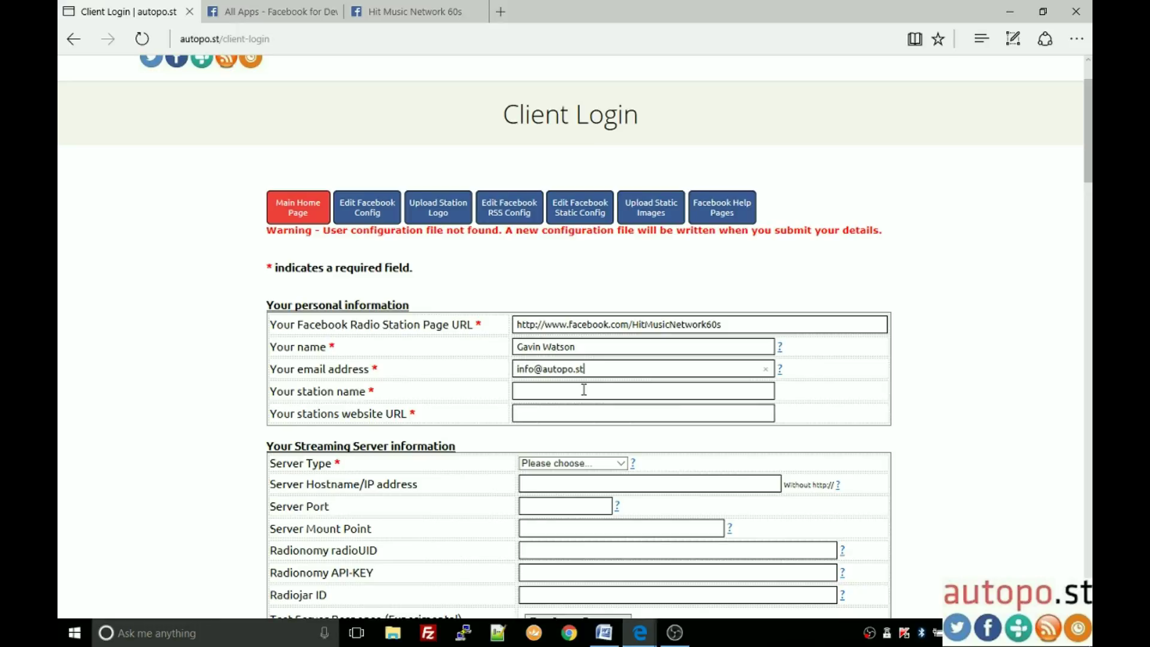
{"action": "left_click", "coordinate": [577, 390]}
{"action": "type", "text": "Hit Music Network 60s"}
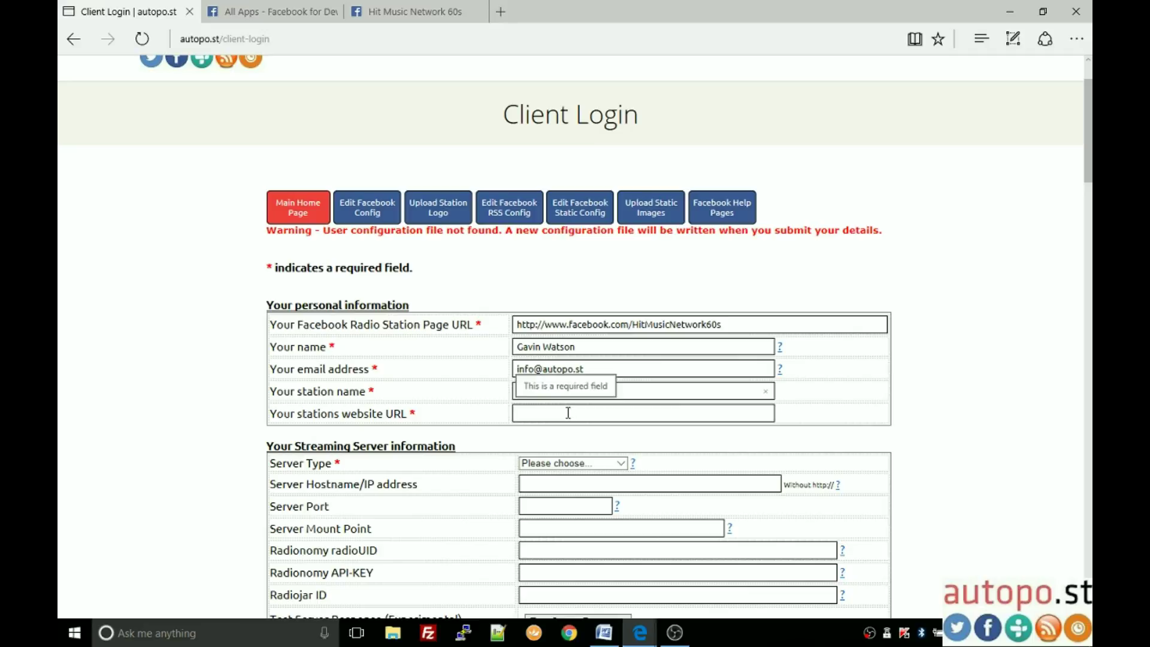
{"action": "left_click", "coordinate": [567, 413]}
{"action": "type", "text": "http://"}
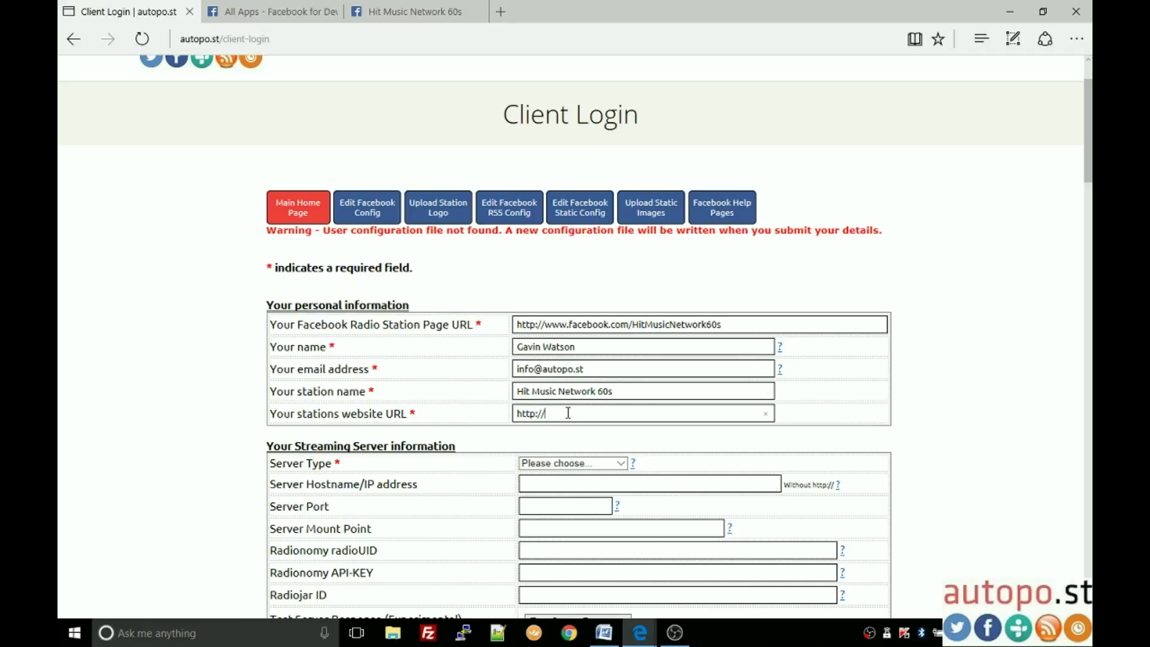
{"action": "type", "text": "80.hitmusicnetwork.net"}
{"action": "left_click_drag", "start_coordinate": [633, 390], "coordinate": [293, 390]}
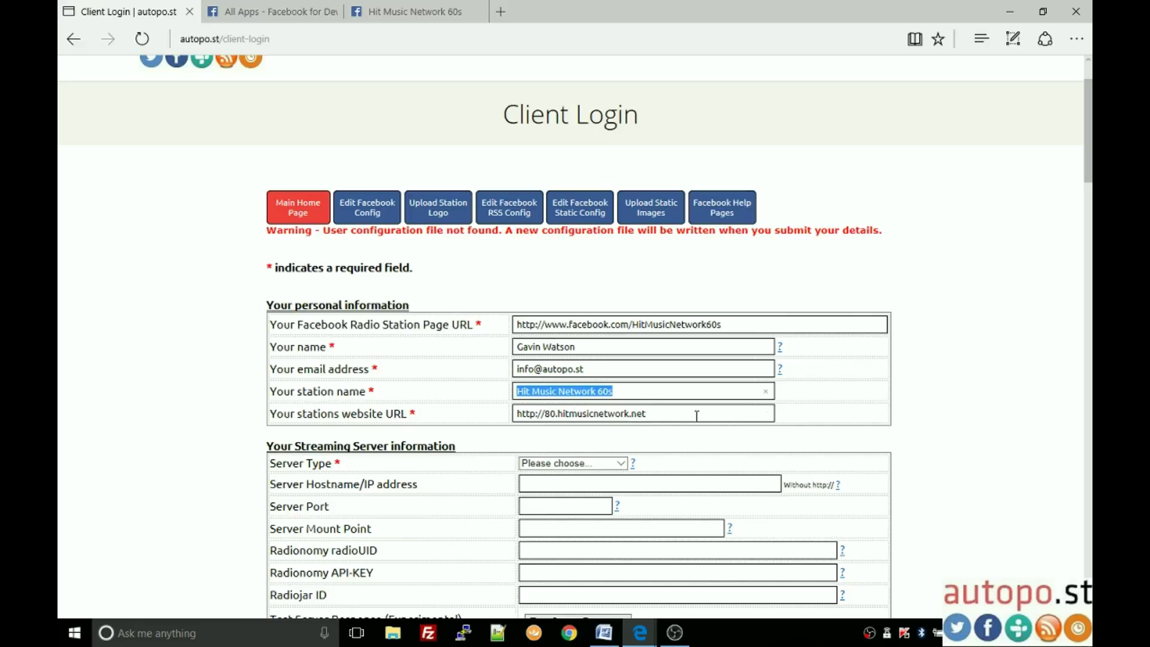
{"action": "left_click_drag", "start_coordinate": [688, 414], "coordinate": [481, 413]}
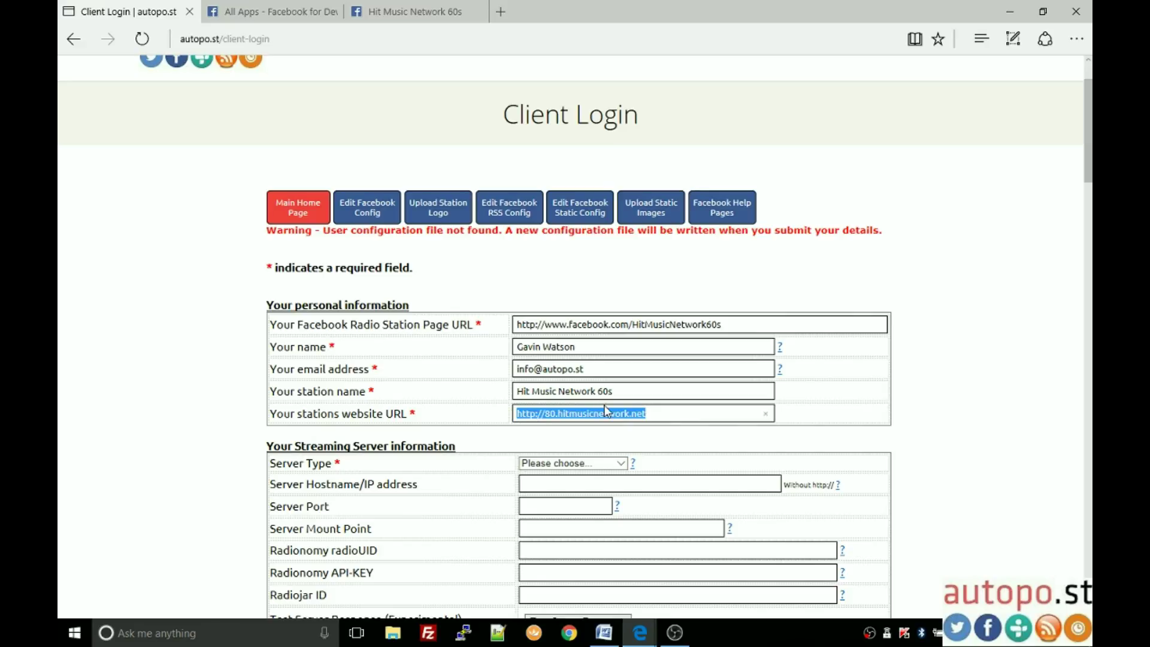
{"action": "left_click", "coordinate": [551, 413]}
{"action": "key", "text": "BackSpace"}
{"action": "type", "text": "60s"}
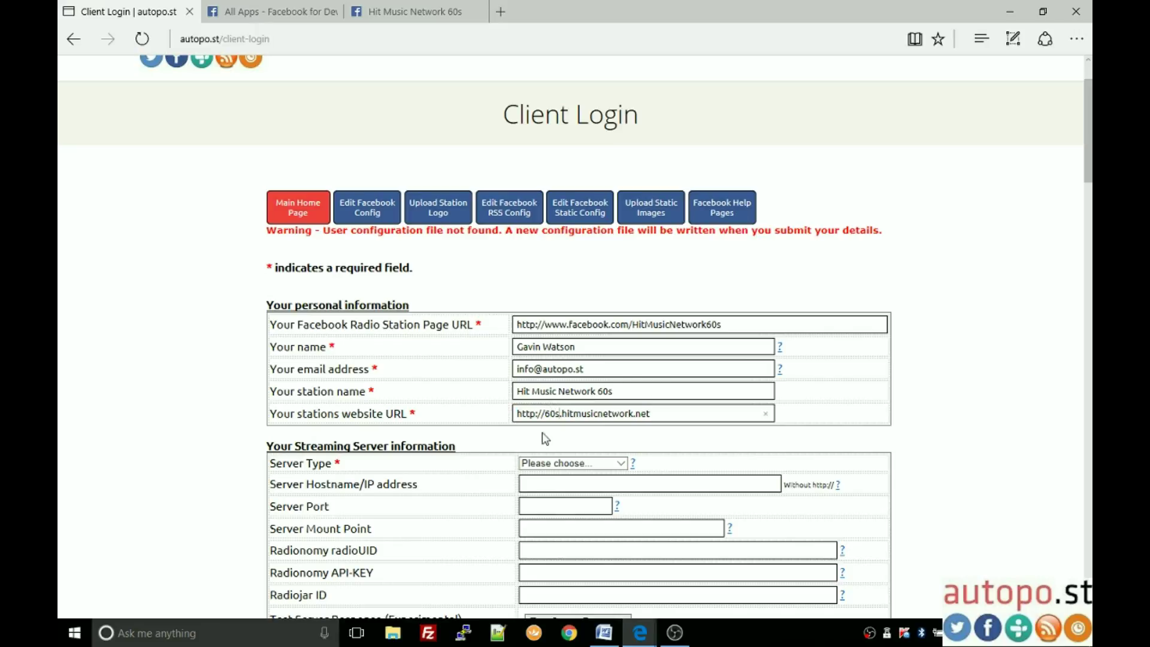
Step: Review the entered Facebook URL, station name and website
{"action": "scroll", "coordinate": [204, 390], "scroll_direction": "down", "scroll_amount": 1}
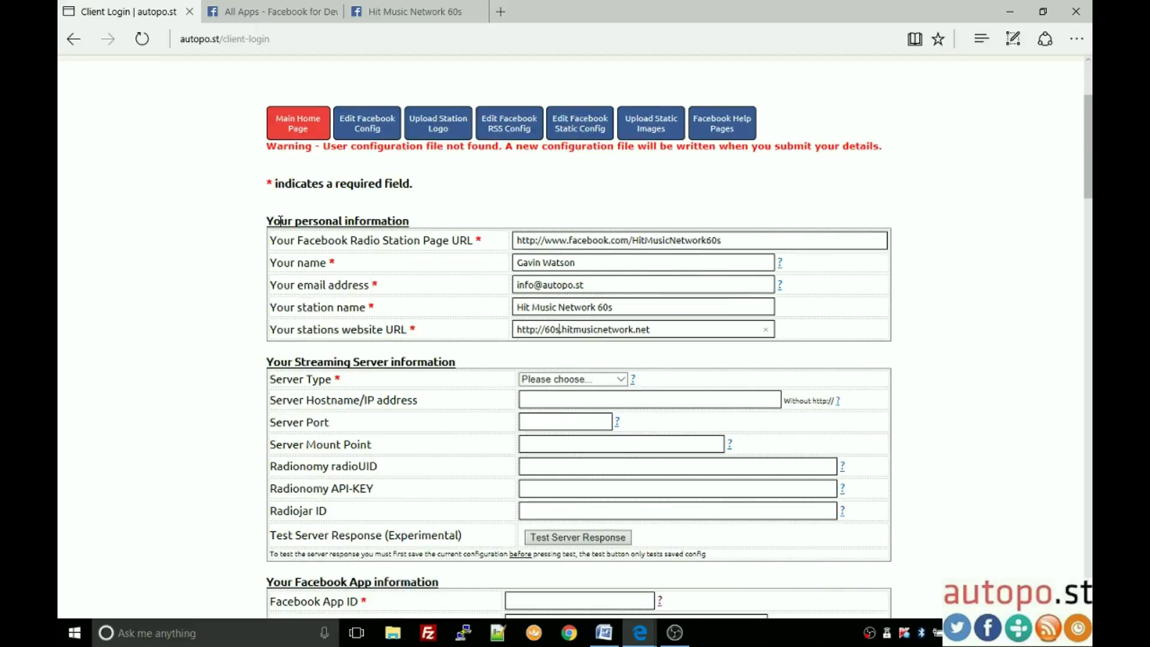
{"action": "left_click_drag", "start_coordinate": [736, 240], "coordinate": [557, 244]}
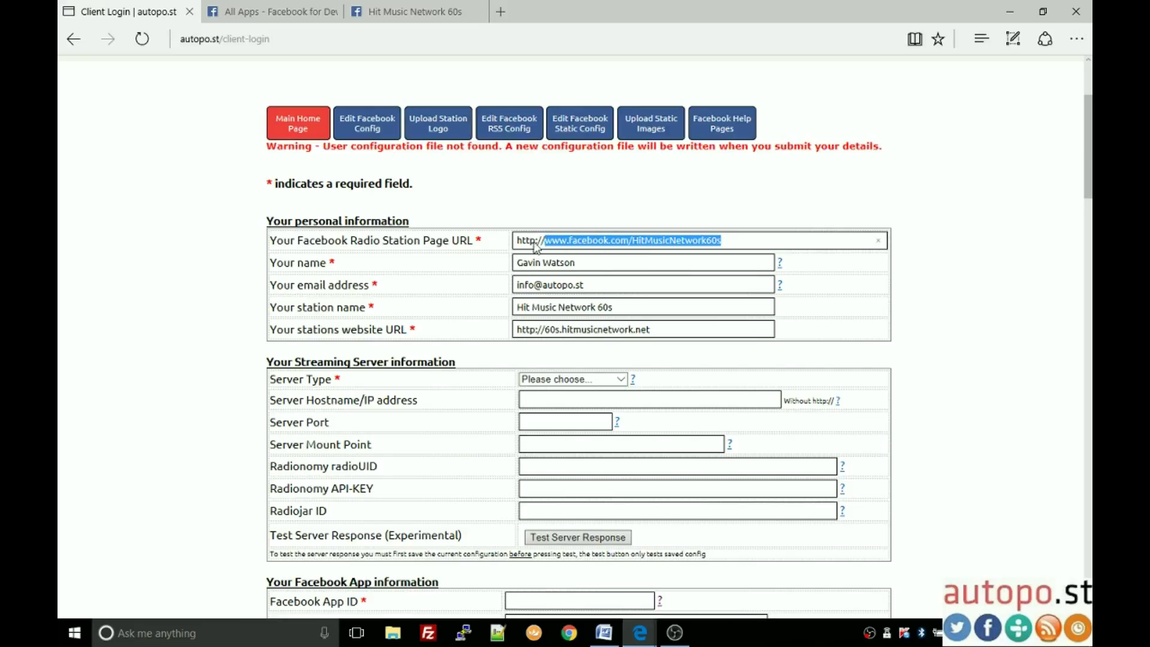
{"action": "left_click_drag", "start_coordinate": [623, 307], "coordinate": [515, 306]}
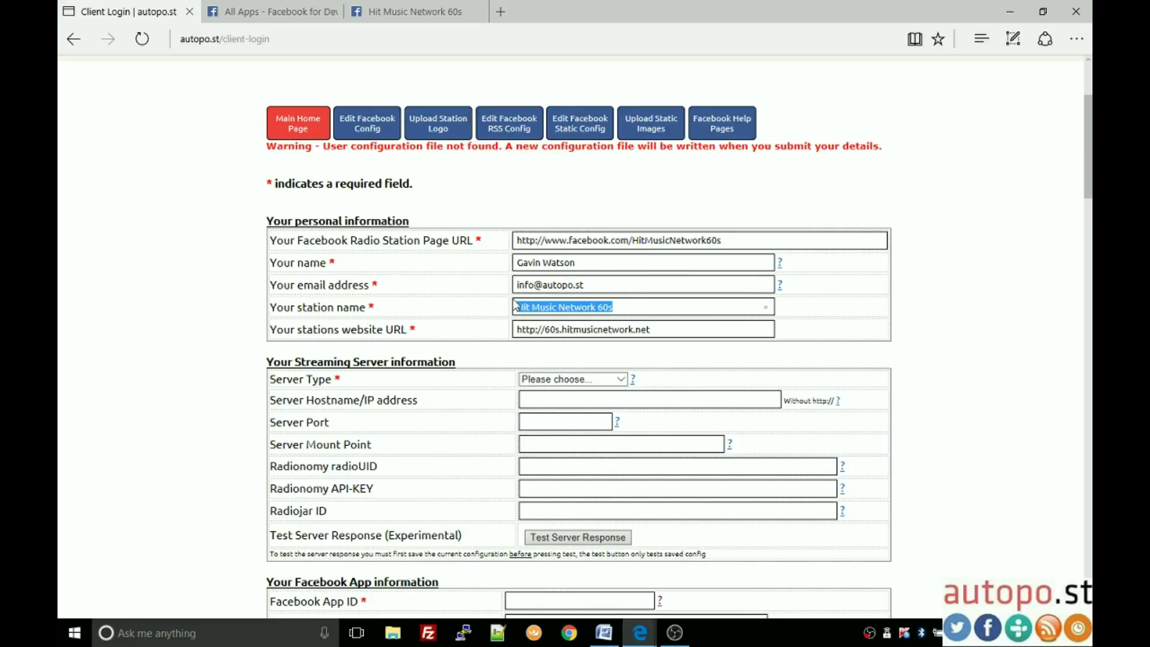
{"action": "left_click_drag", "start_coordinate": [674, 329], "coordinate": [515, 330]}
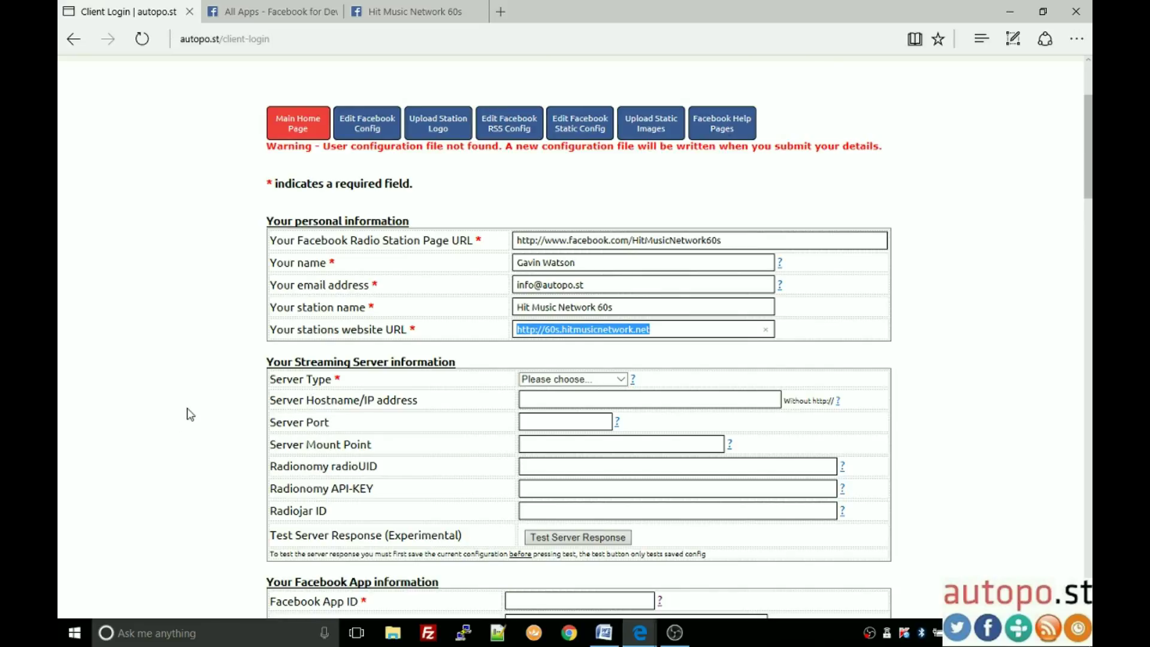
{"action": "scroll", "coordinate": [191, 414], "scroll_direction": "down", "scroll_amount": 2}
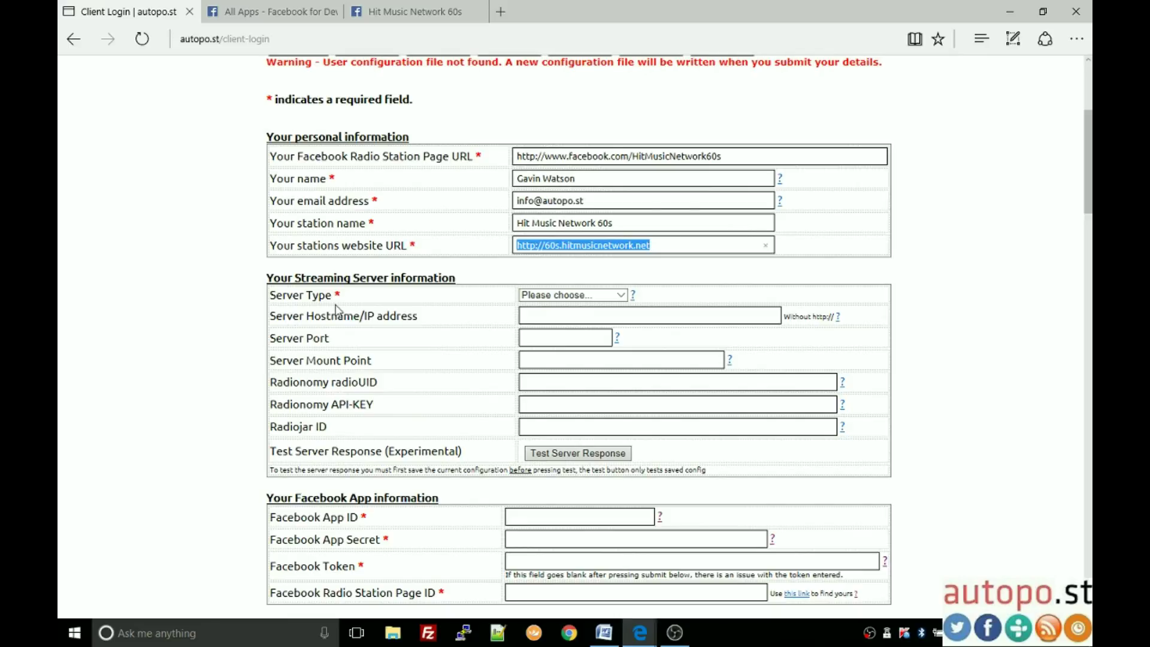
Step: Set the Server Type to Shoutcast v1
{"action": "left_click", "coordinate": [620, 294]}
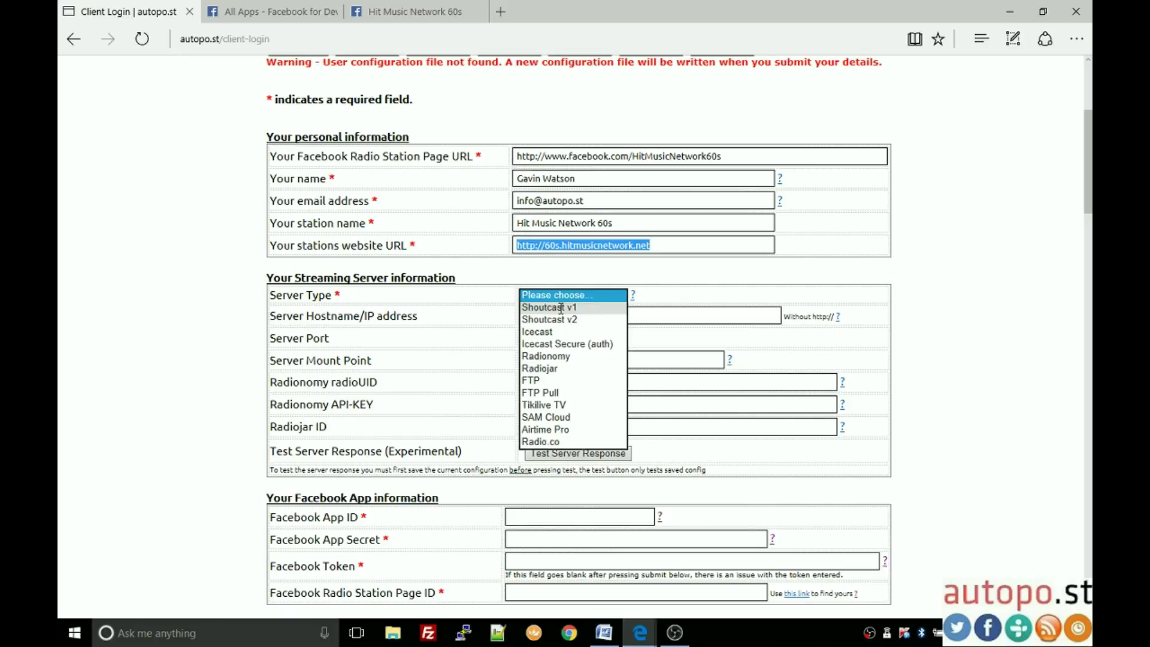
{"action": "left_click", "coordinate": [560, 308]}
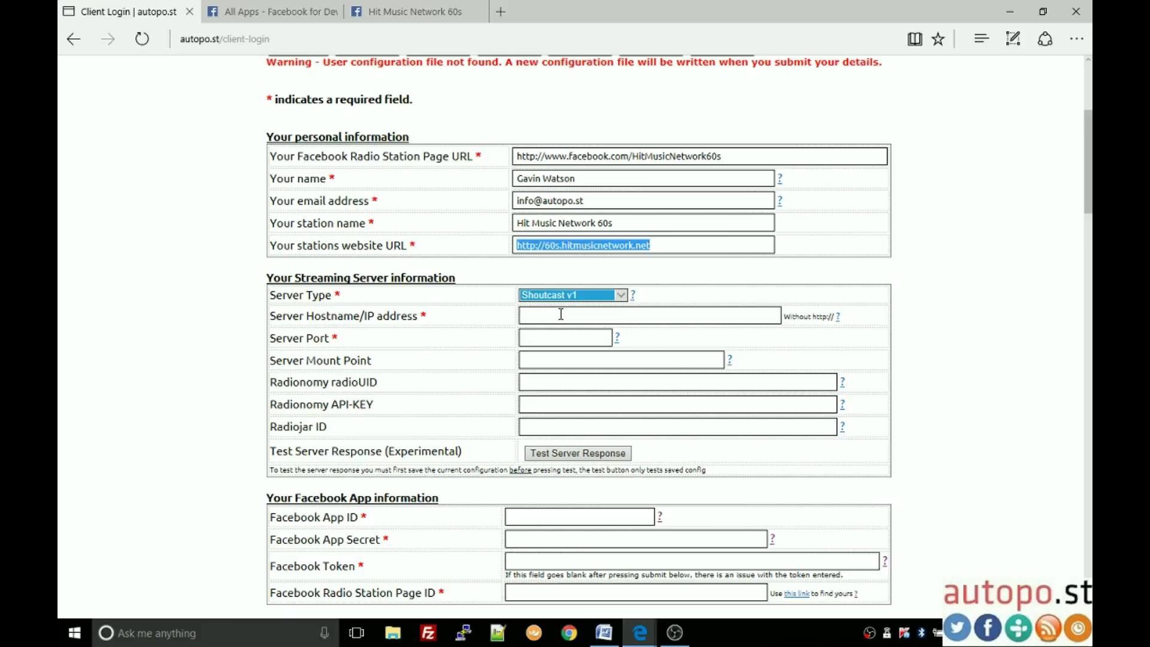
{"action": "left_click", "coordinate": [623, 298]}
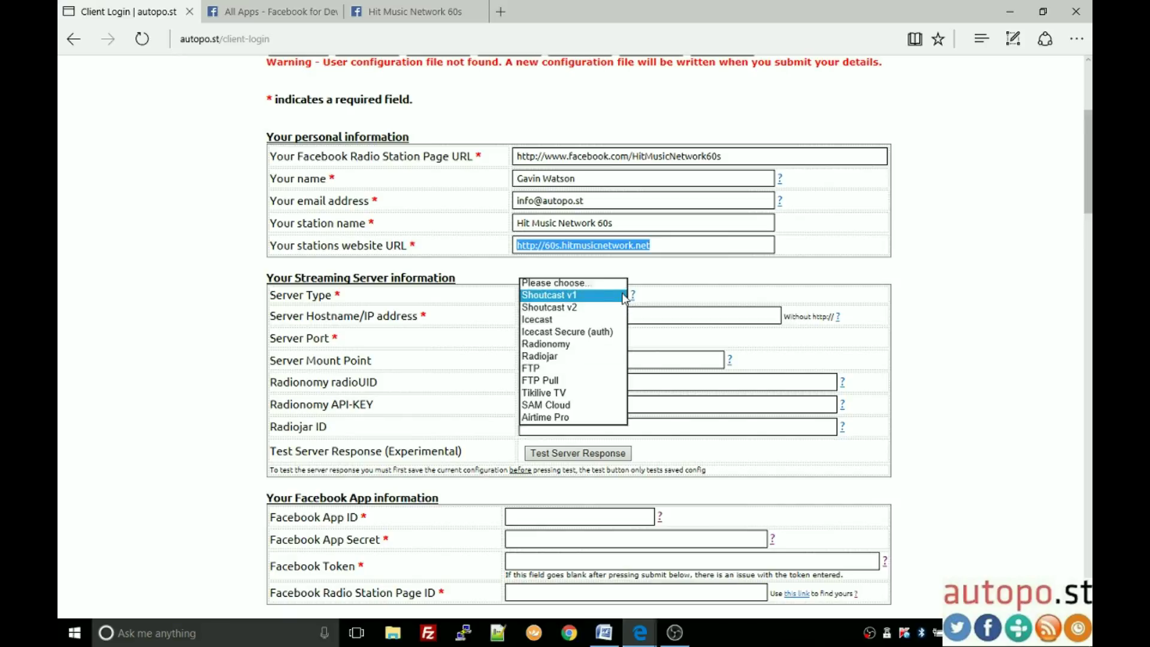
{"action": "left_click", "coordinate": [570, 296]}
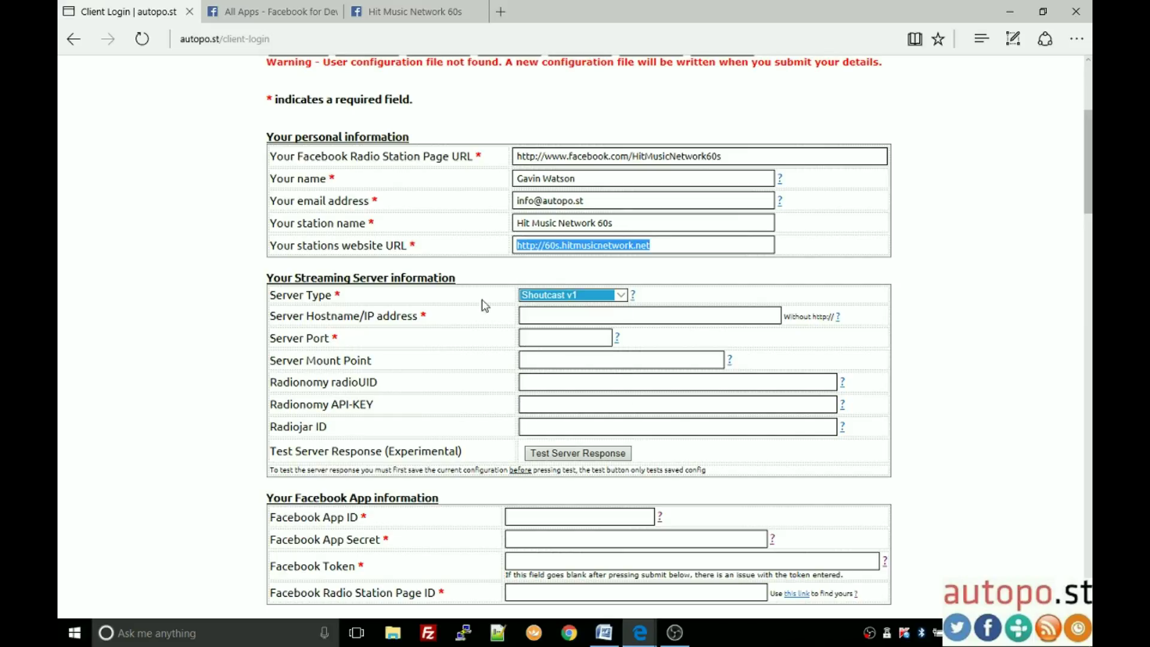
{"action": "left_click", "coordinate": [424, 315]}
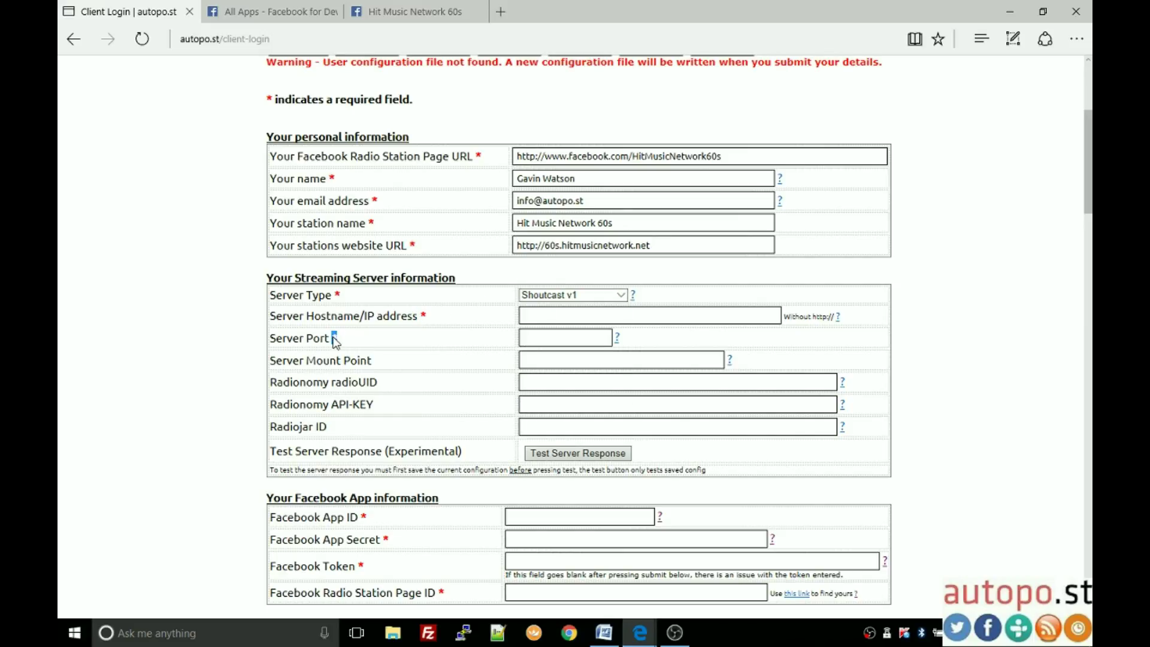
{"action": "left_click", "coordinate": [620, 295]}
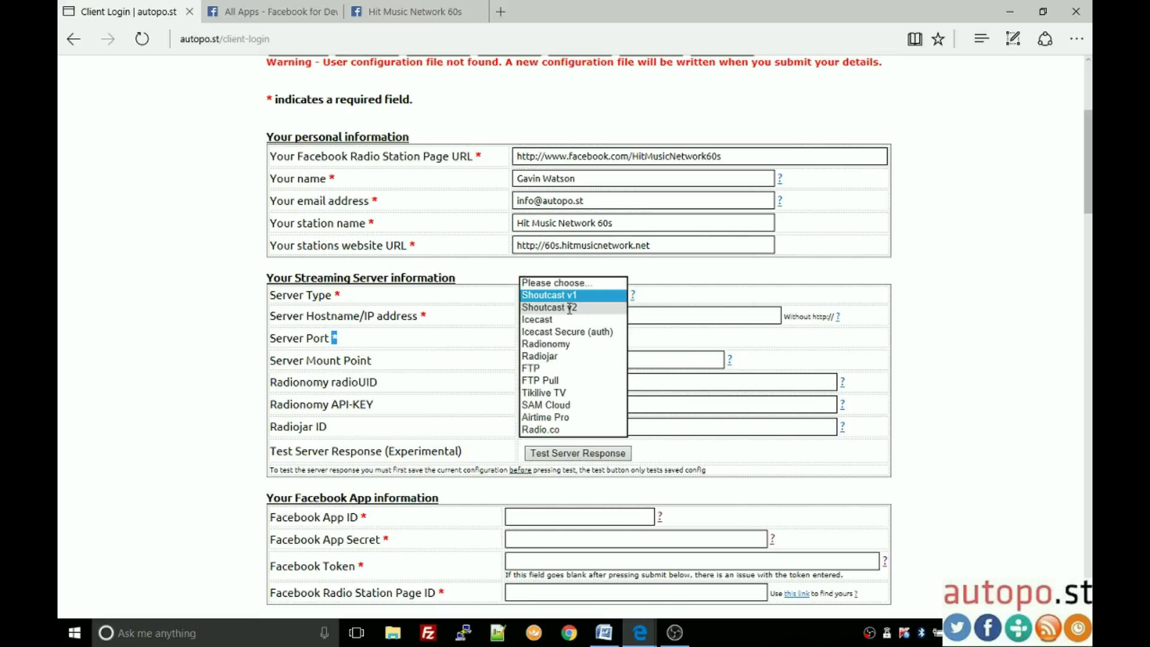
{"action": "left_click", "coordinate": [569, 308]}
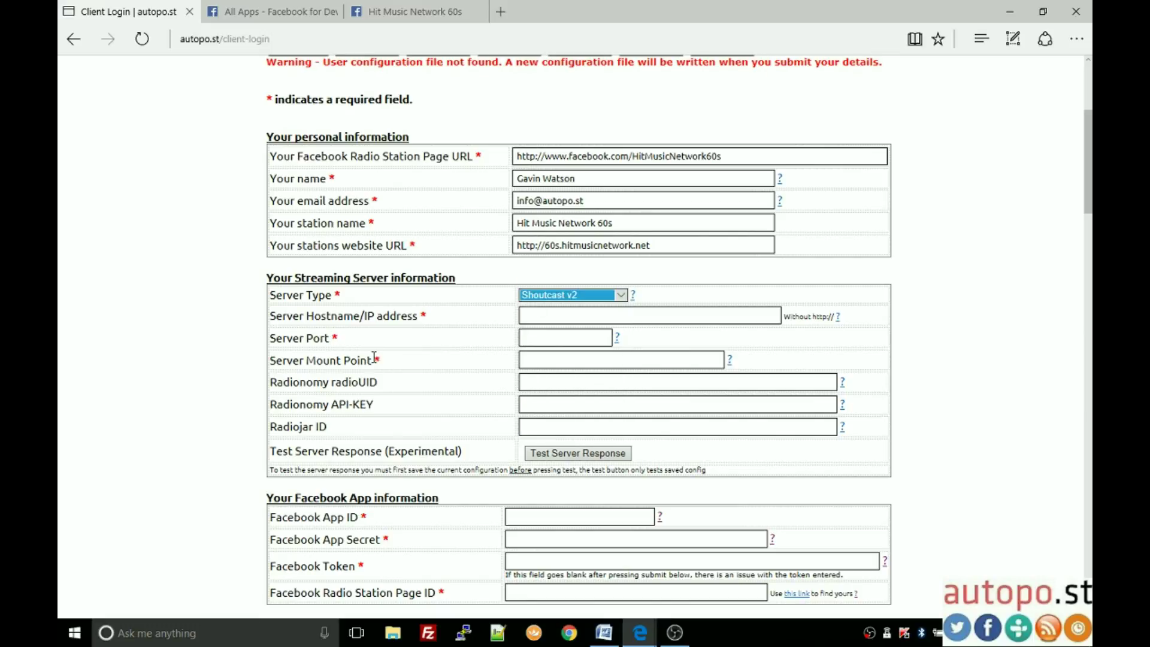
{"action": "left_click", "coordinate": [620, 295]}
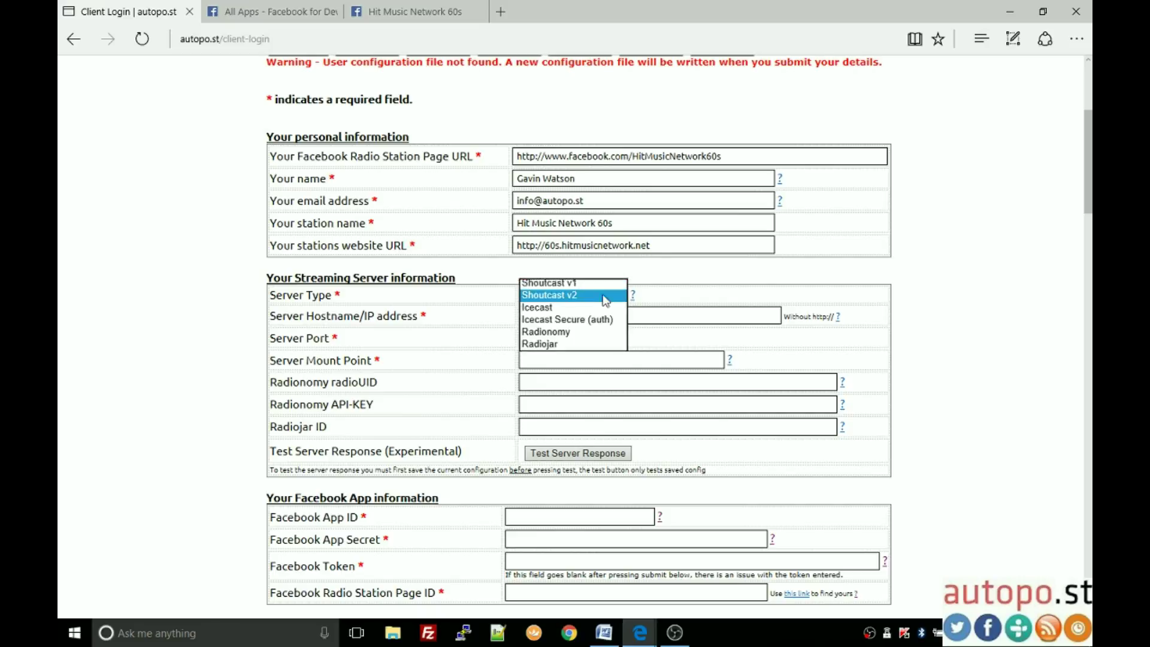
{"action": "left_click", "coordinate": [569, 283]}
Step: Set hostname sc4.easywebcommunications.com and port 18004, leaving the mount point empty
{"action": "left_click", "coordinate": [565, 315]}
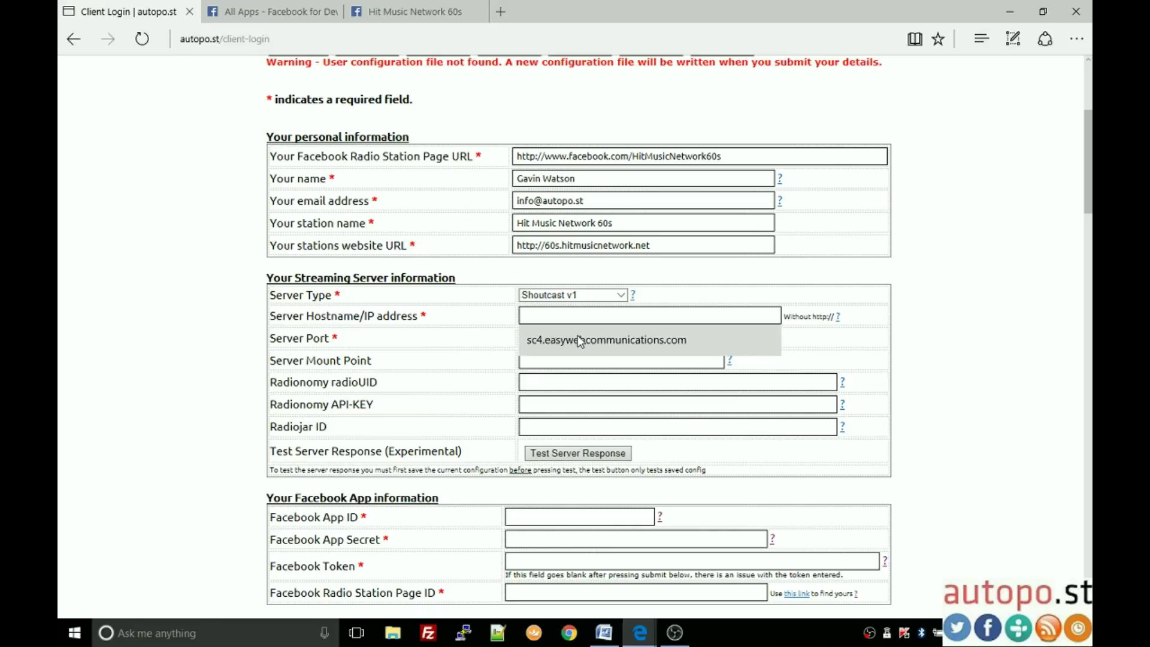
{"action": "left_click", "coordinate": [581, 340]}
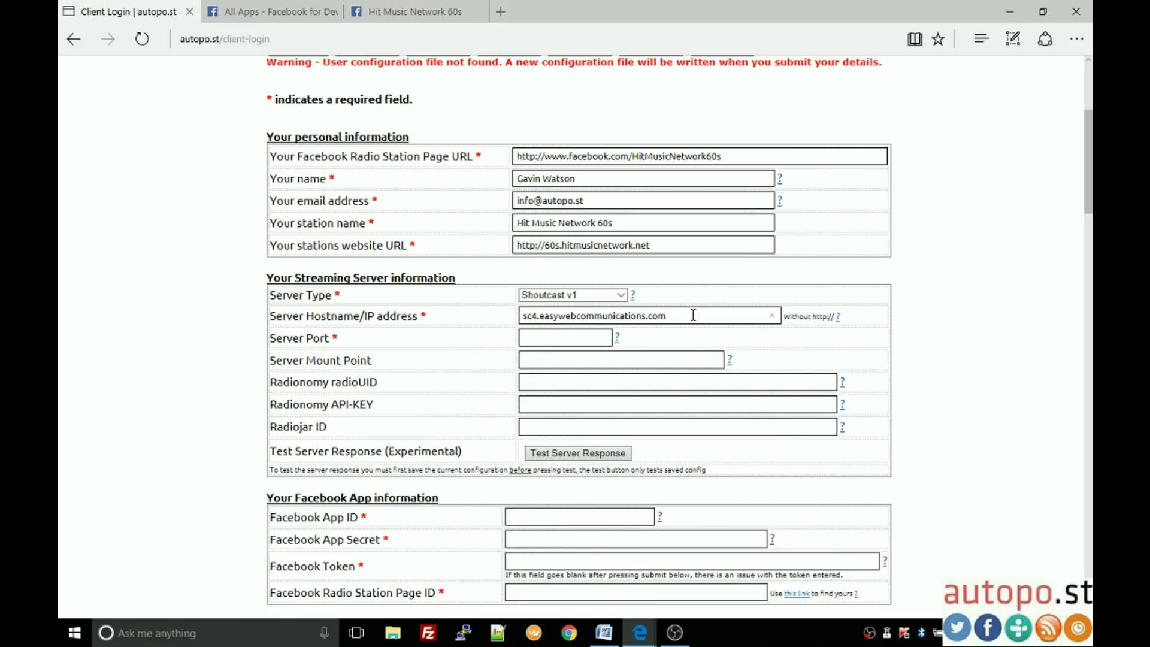
{"action": "left_click", "coordinate": [551, 336]}
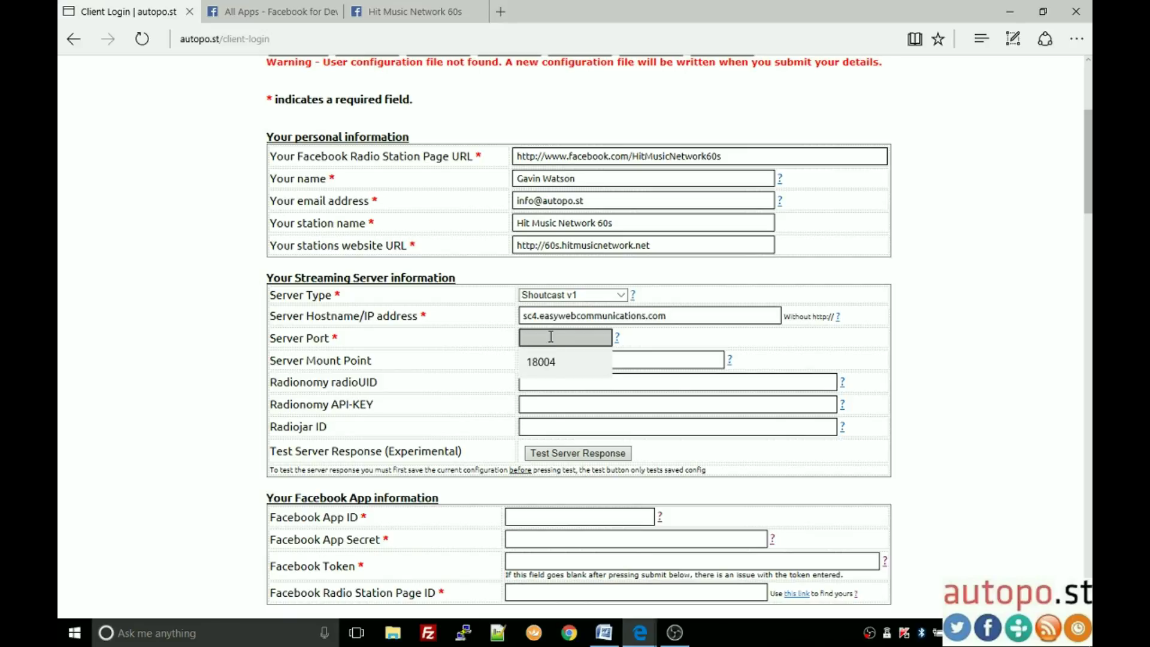
{"action": "type", "text": "18004"}
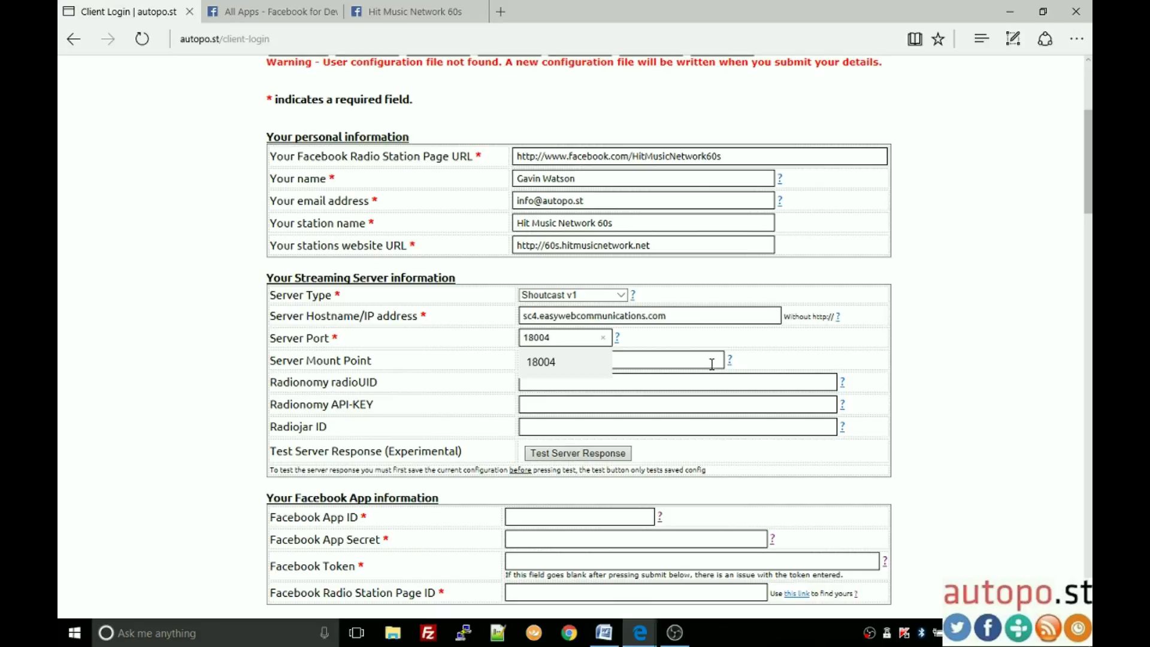
{"action": "left_click", "coordinate": [711, 364]}
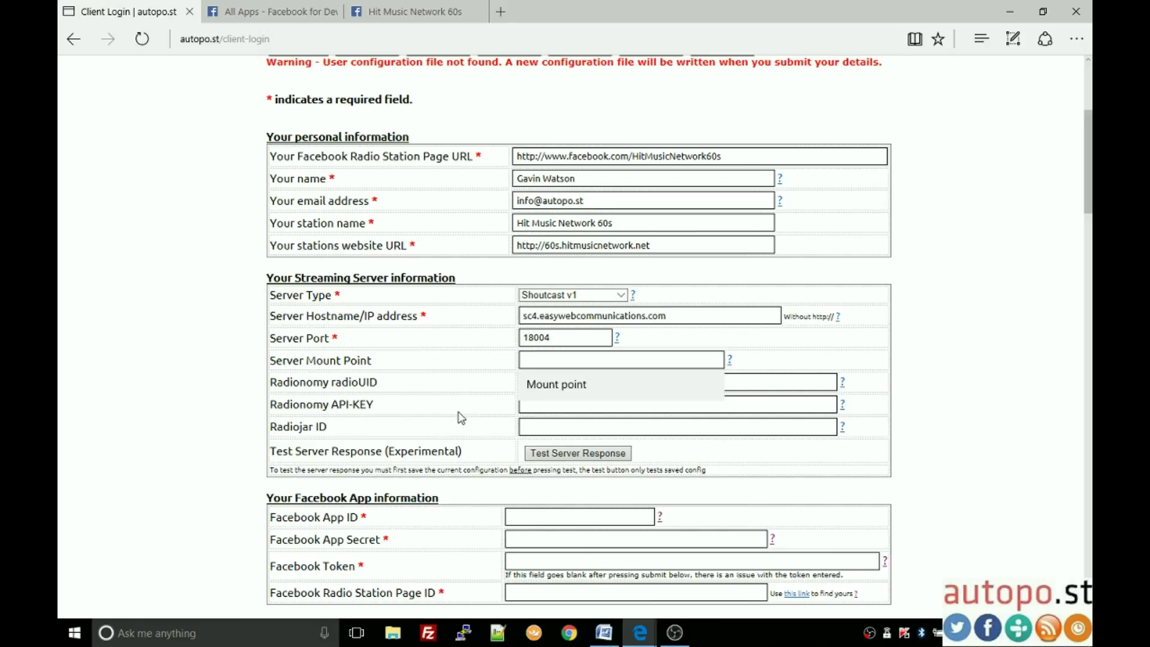
{"action": "left_click", "coordinate": [796, 408]}
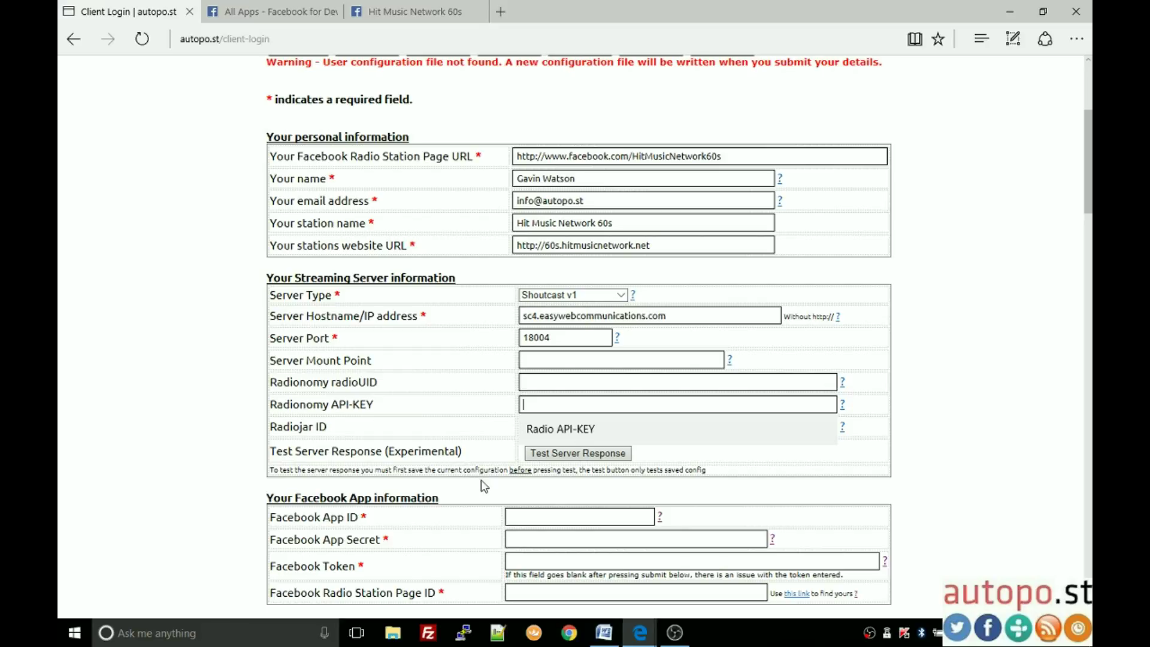
Step: Submit the streaming server configuration changes
{"action": "scroll", "coordinate": [484, 486], "scroll_direction": "down", "scroll_amount": 1}
{"action": "scroll", "coordinate": [501, 390], "scroll_direction": "down", "scroll_amount": 2}
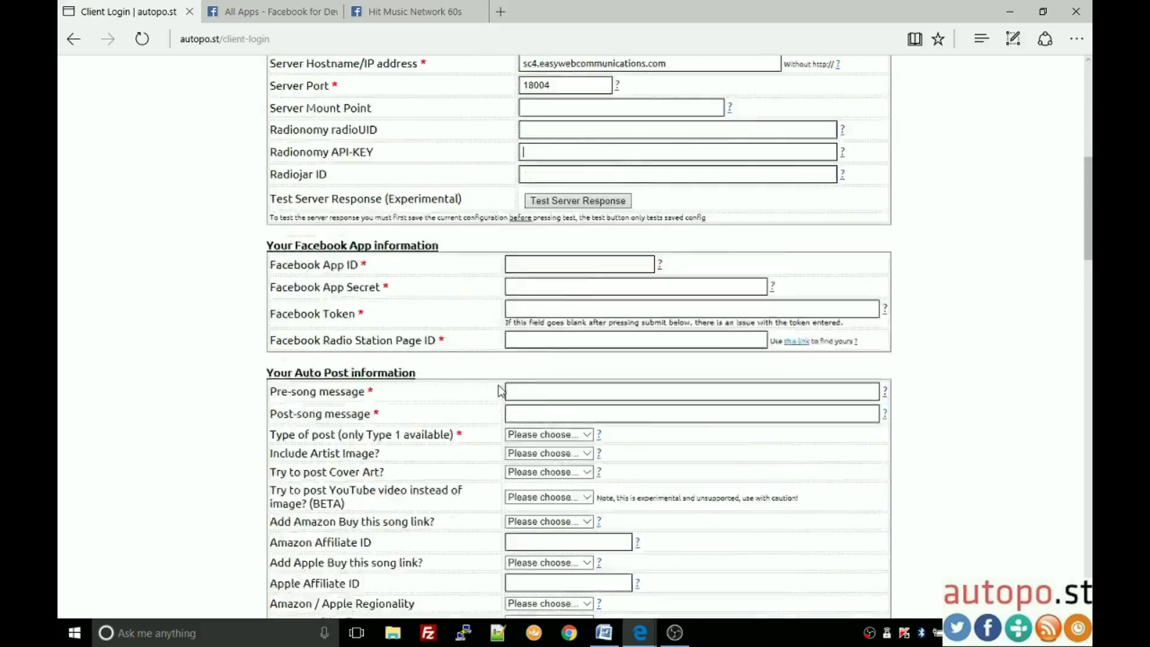
{"action": "scroll", "coordinate": [502, 390], "scroll_direction": "down", "scroll_amount": 4}
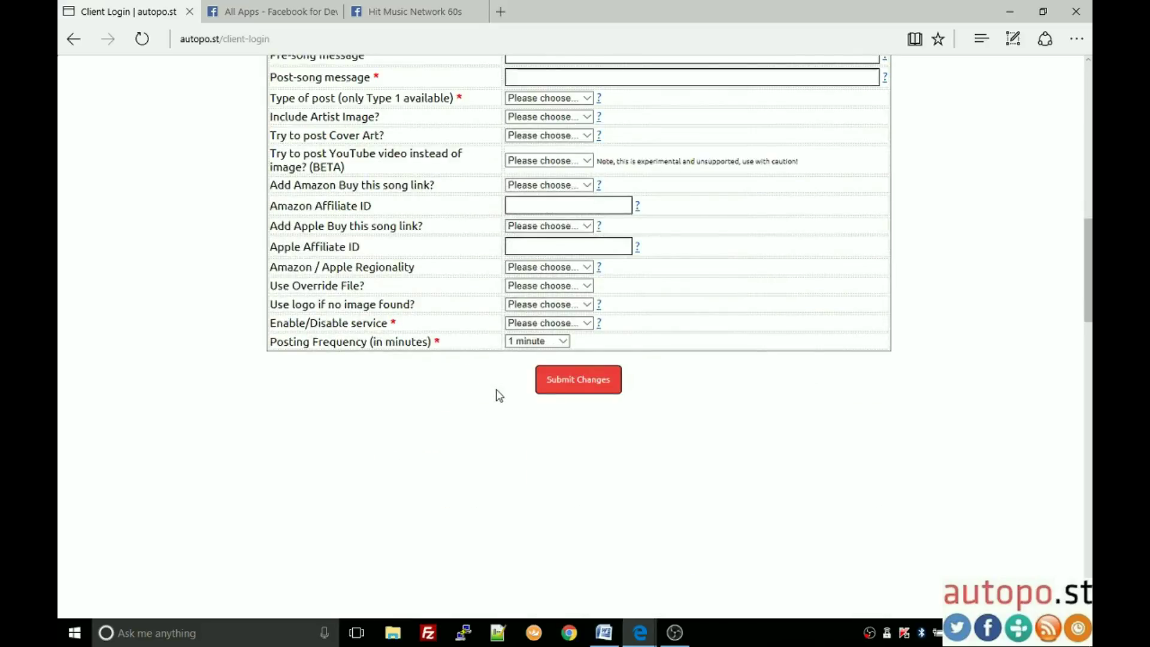
{"action": "left_click", "coordinate": [582, 379]}
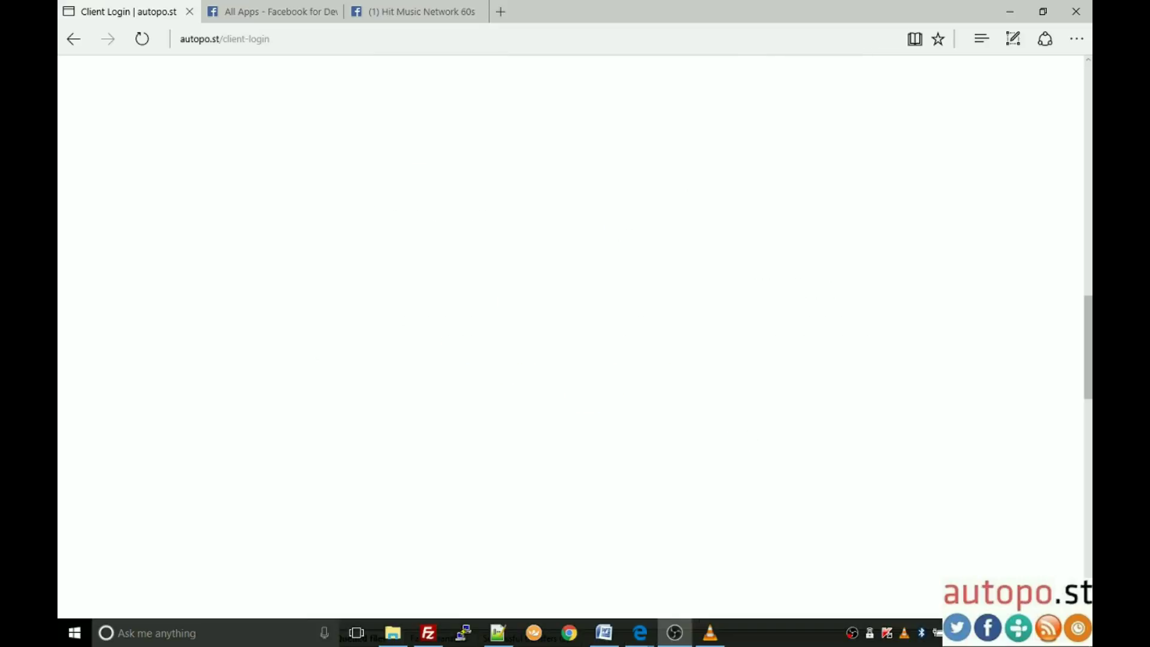
Step: Test the server response and confirm it returns The Beach Boys - Surfin' Safari
{"action": "scroll", "coordinate": [721, 414], "scroll_direction": "up", "scroll_amount": 10}
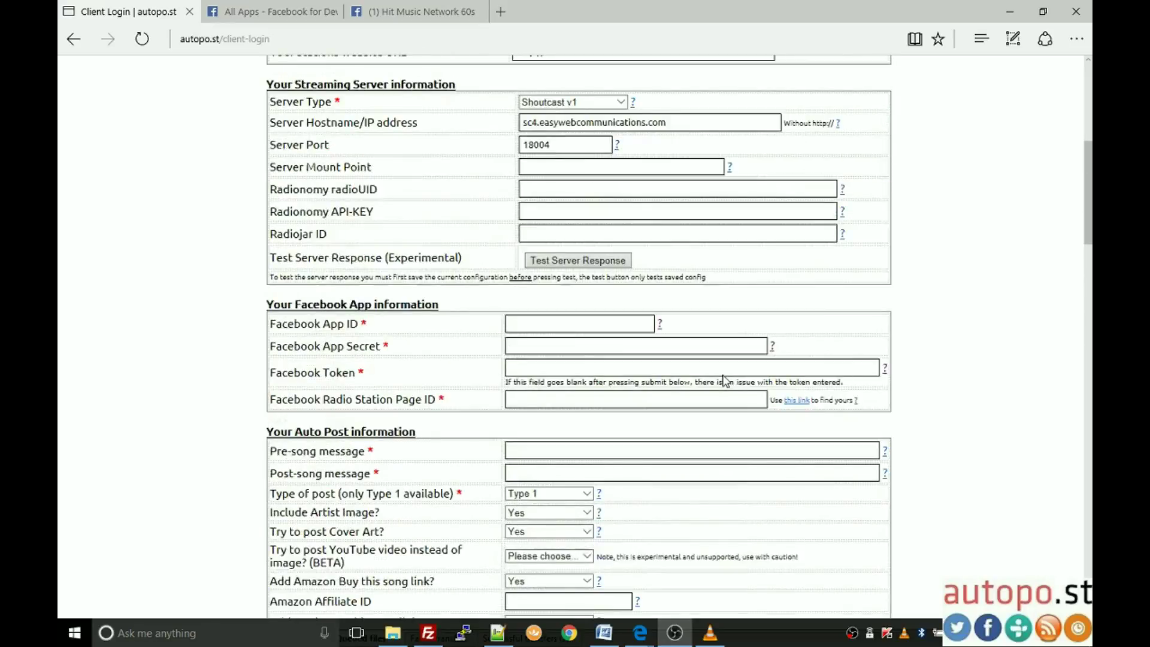
{"action": "scroll", "coordinate": [724, 381], "scroll_direction": "up", "scroll_amount": 5}
{"action": "scroll", "coordinate": [647, 360], "scroll_direction": "down", "scroll_amount": 3}
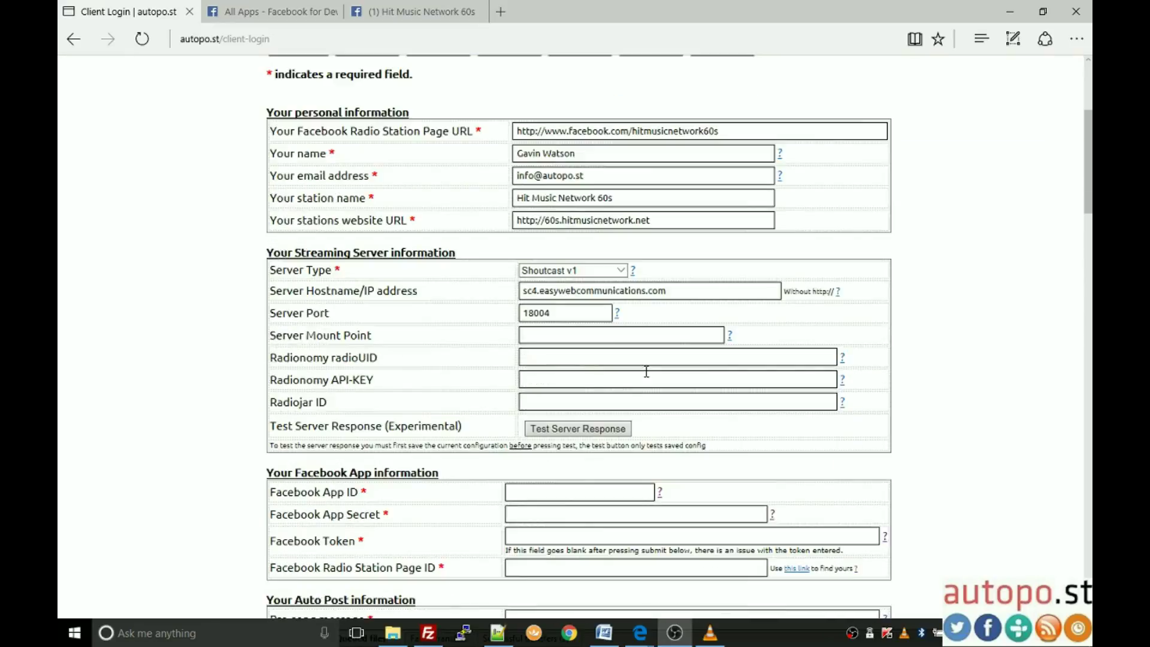
{"action": "left_click", "coordinate": [590, 429]}
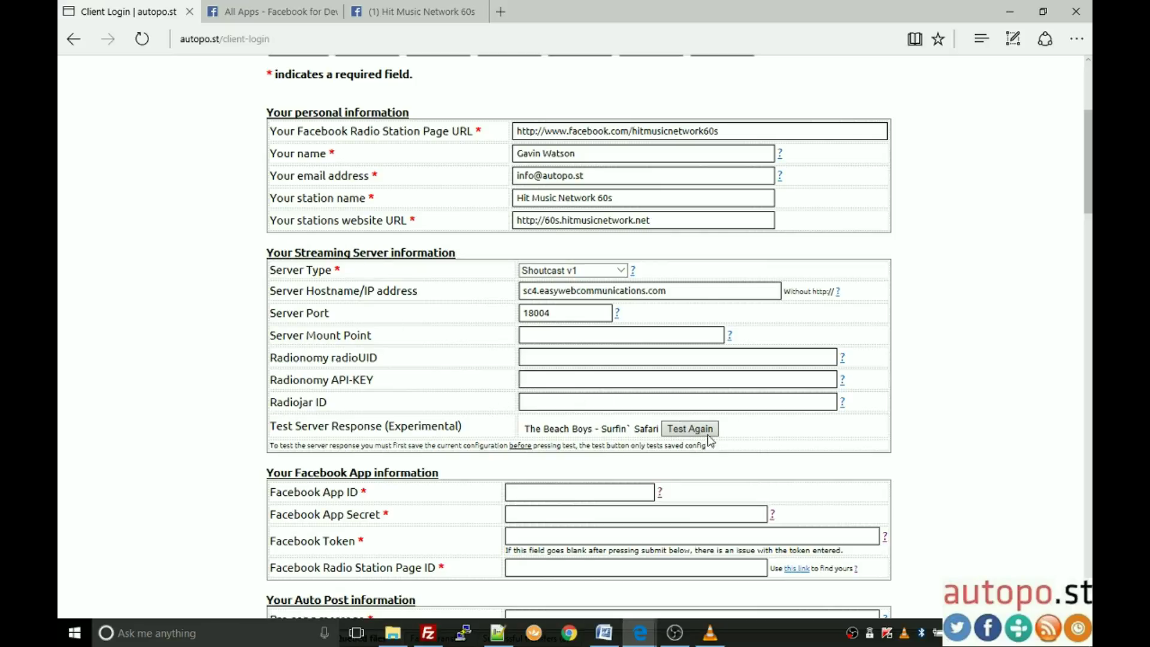
{"action": "scroll", "coordinate": [754, 416], "scroll_direction": "down", "scroll_amount": 3}
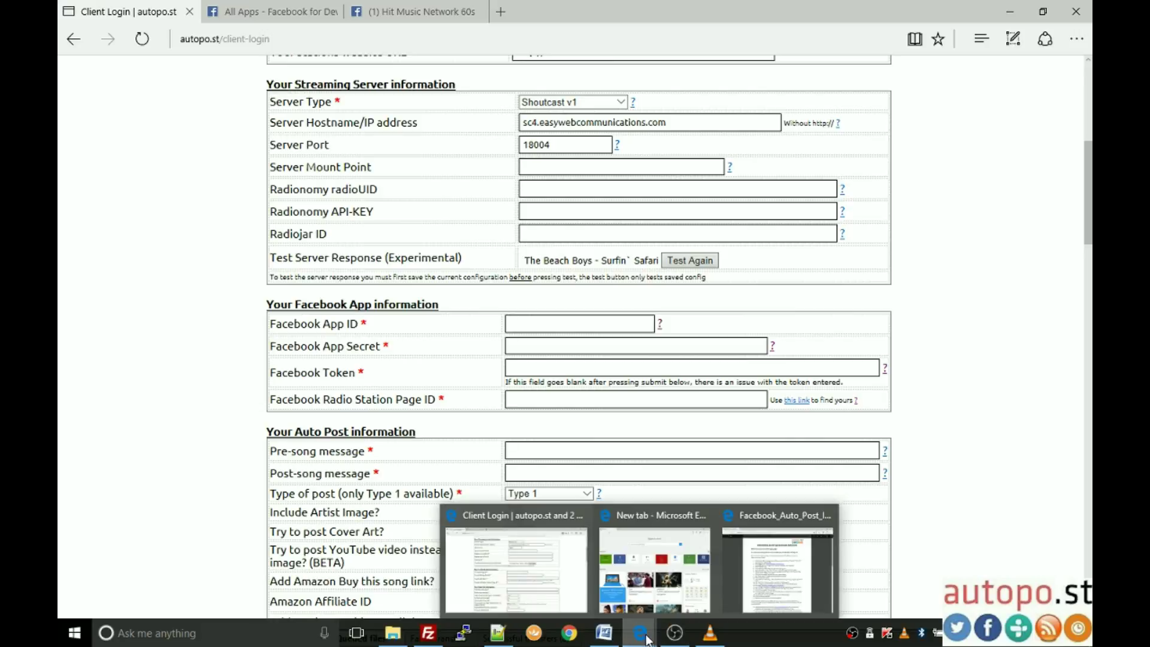
{"action": "mouse_move", "coordinate": [690, 636]}
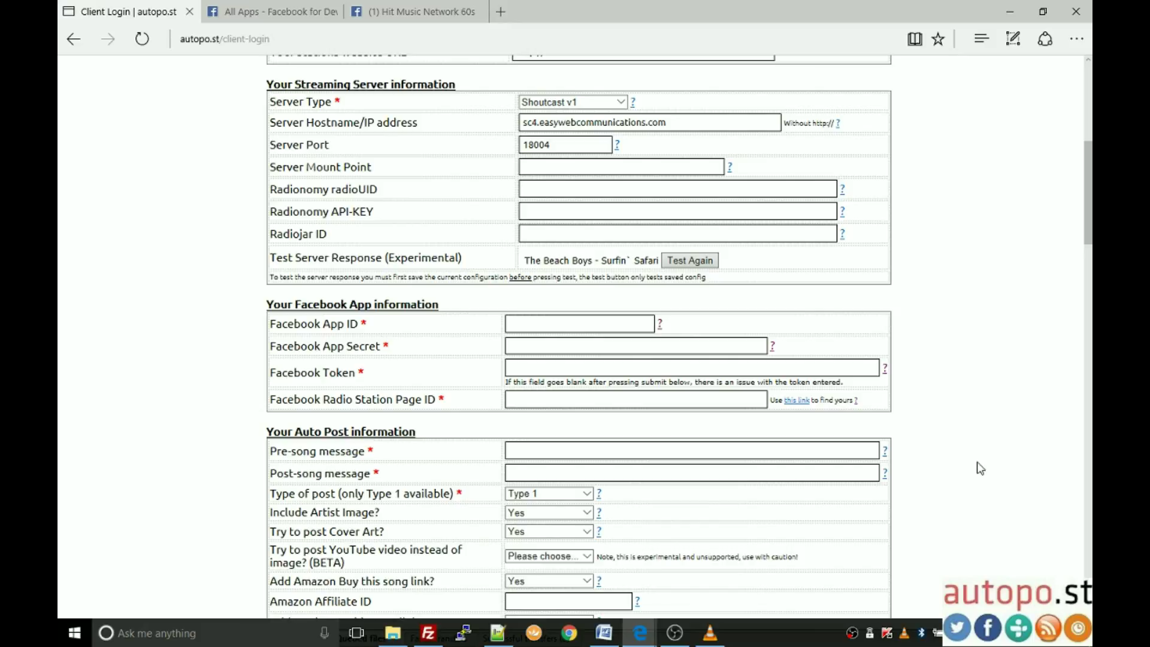
{"action": "scroll", "coordinate": [975, 465], "scroll_direction": "up", "scroll_amount": 1}
{"action": "scroll", "coordinate": [974, 464], "scroll_direction": "up", "scroll_amount": 2}
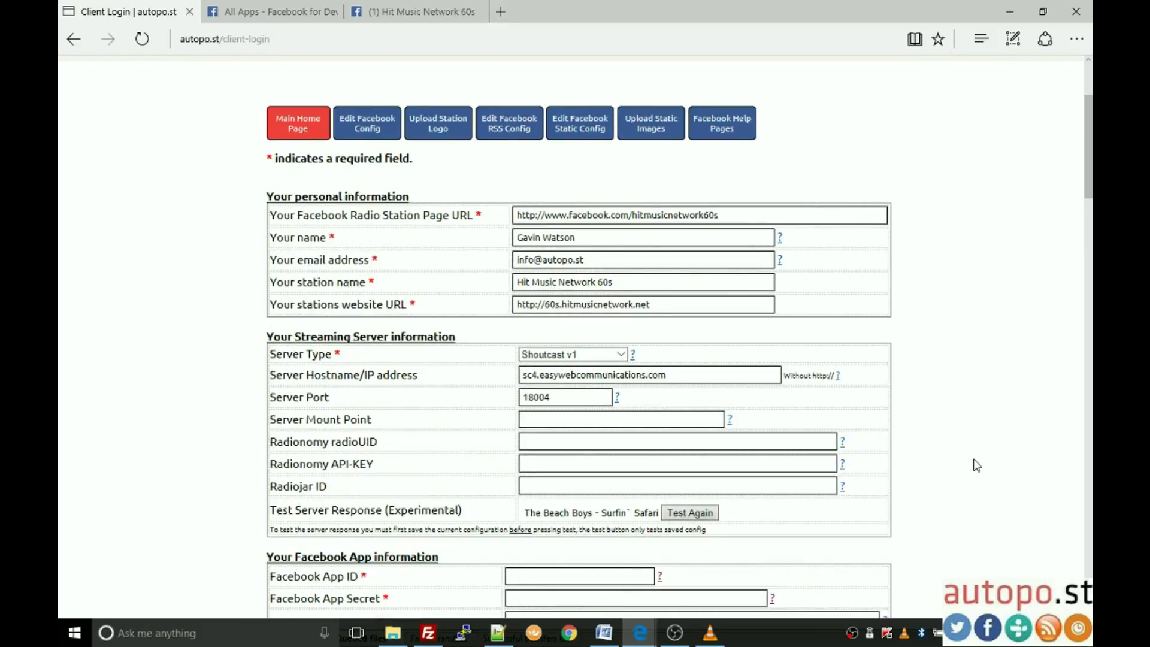
{"action": "scroll", "coordinate": [973, 465], "scroll_direction": "up", "scroll_amount": 2}
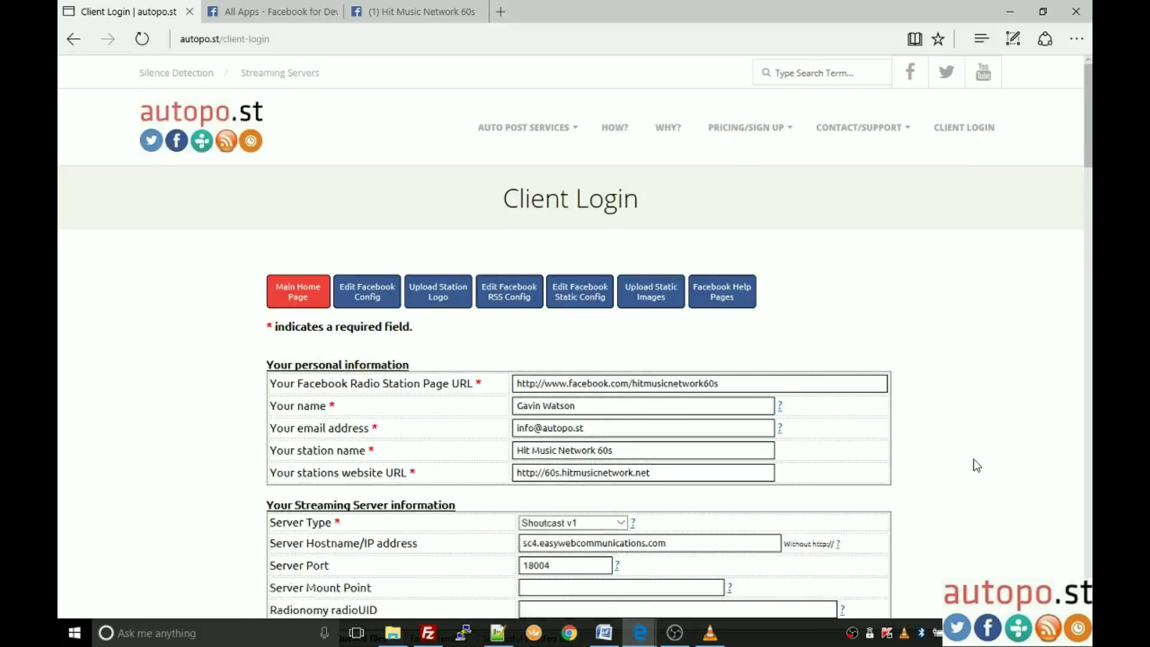
{"action": "left_click", "coordinate": [724, 293]}
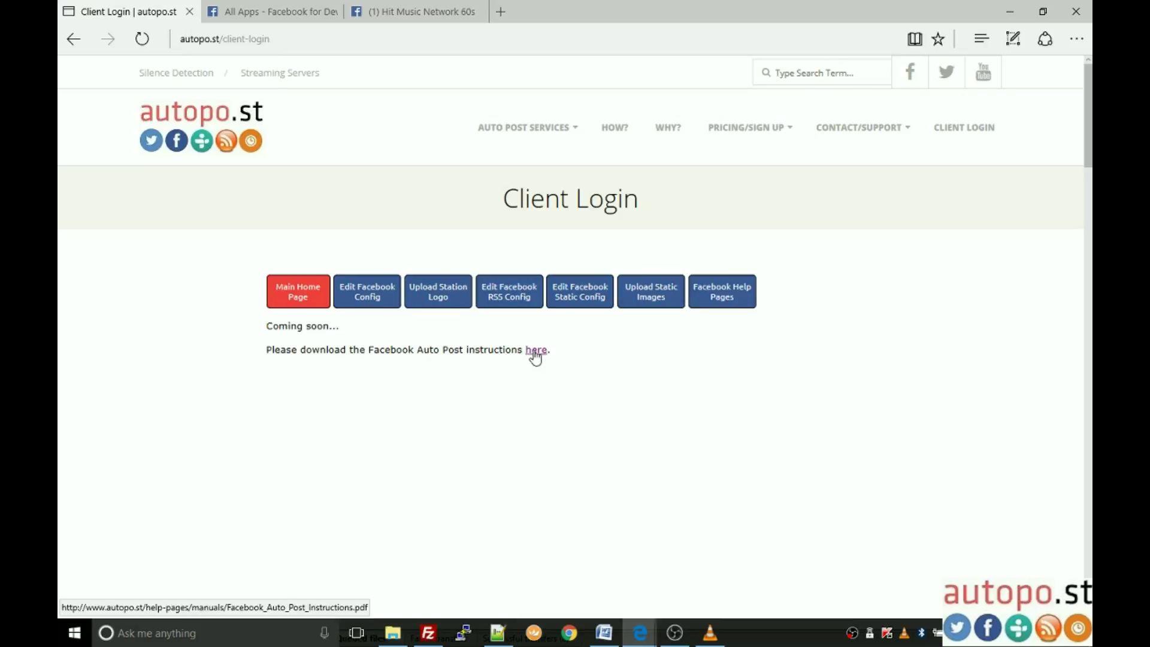
{"action": "left_click", "coordinate": [366, 292]}
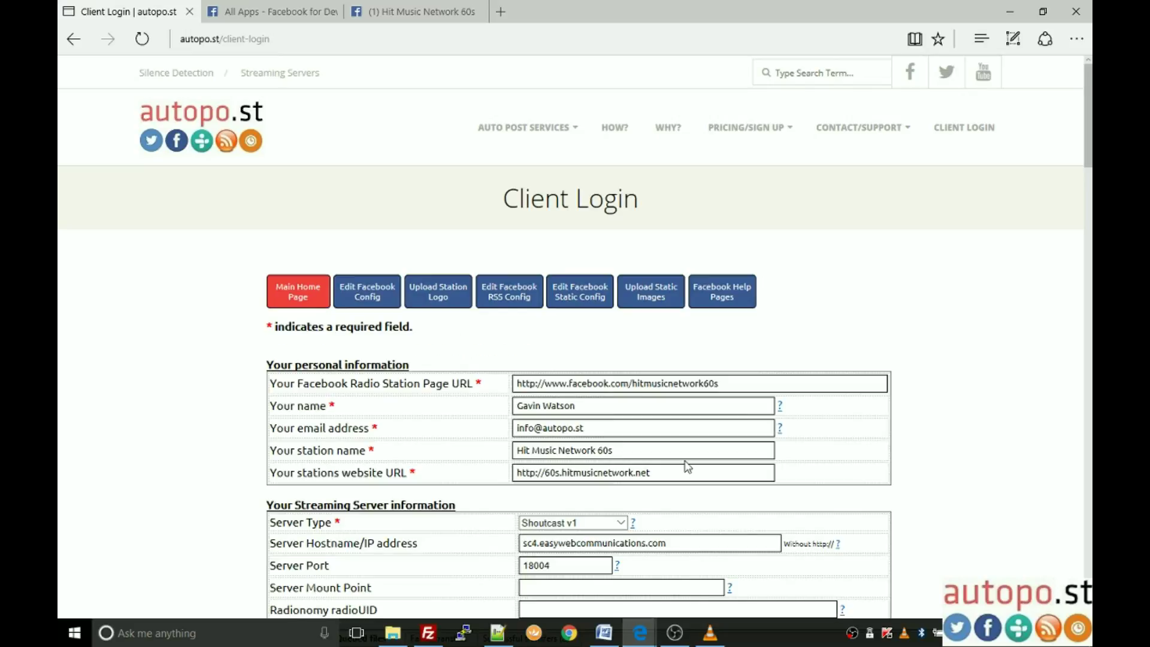
{"action": "scroll", "coordinate": [862, 416], "scroll_direction": "down", "scroll_amount": 7}
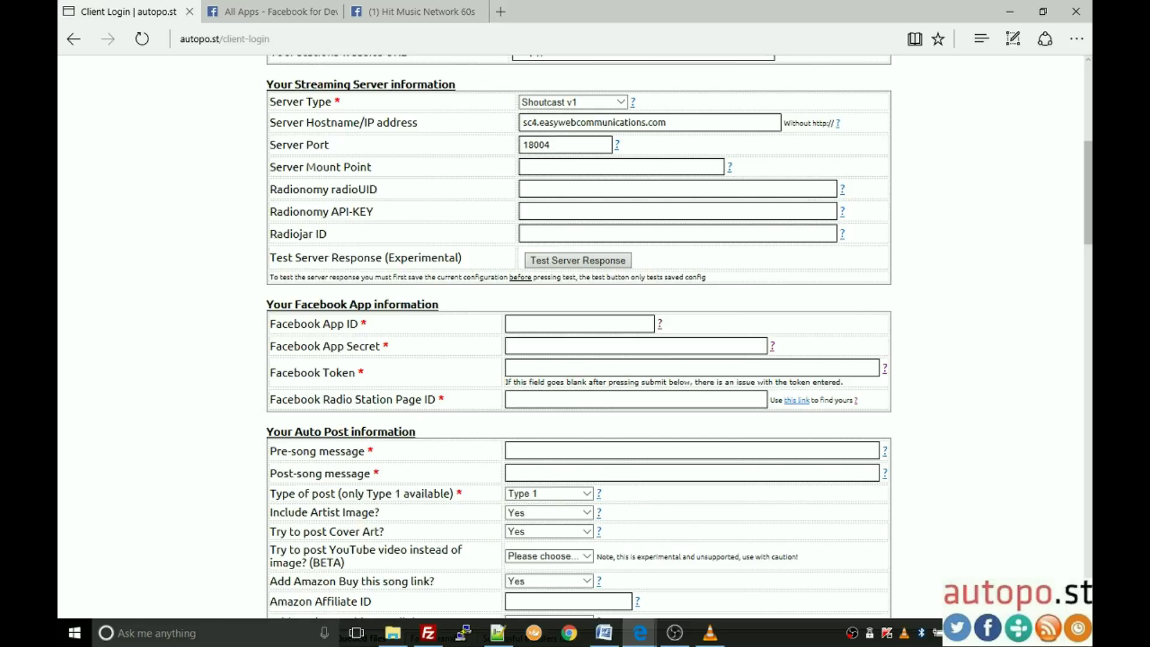
{"action": "left_click", "coordinate": [265, 11]}
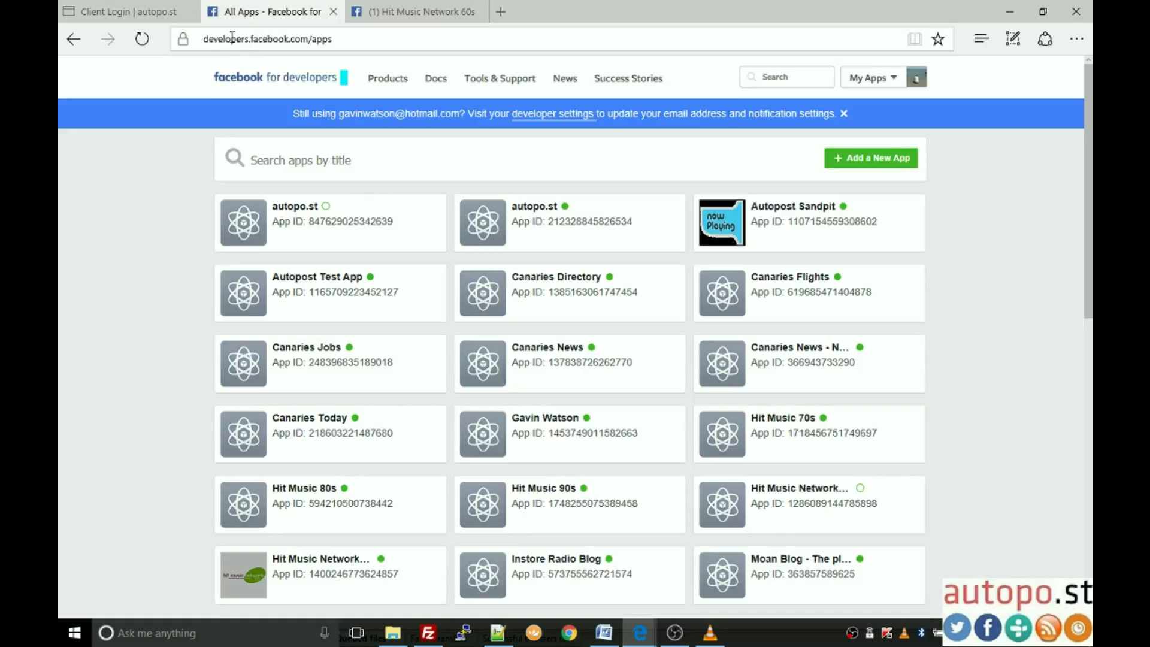
Step: Remove 'apps/' from the address to load the Facebook for Developers home page
{"action": "left_click", "coordinate": [361, 35]}
{"action": "left_click", "coordinate": [381, 41]}
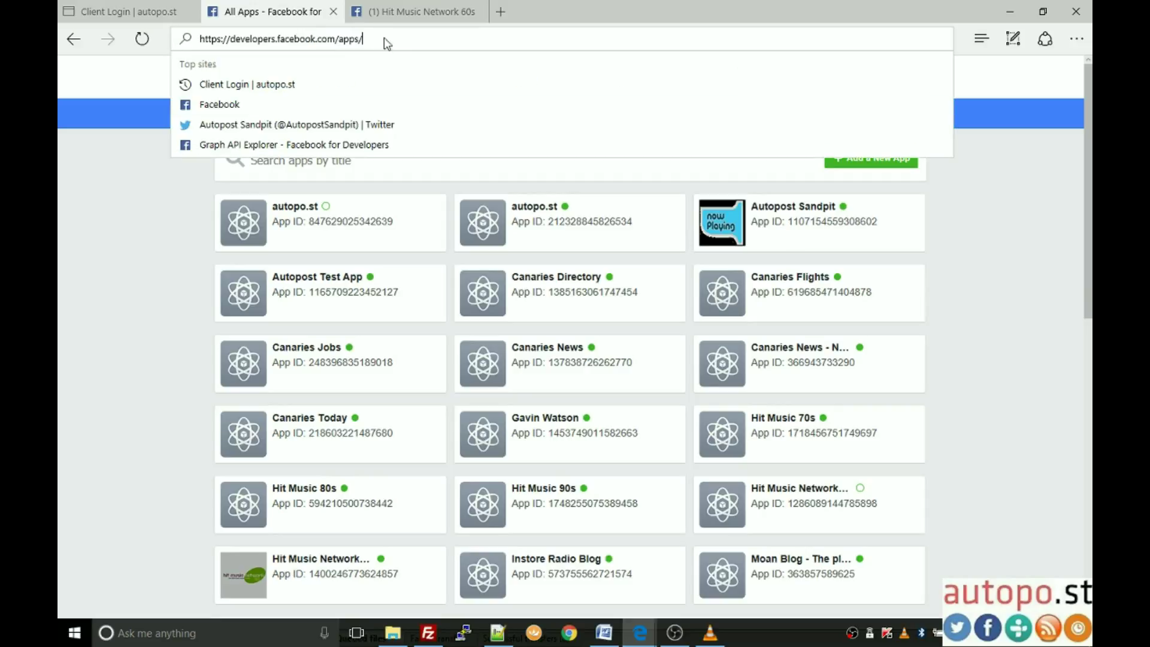
{"action": "key", "text": "BackSpace"}
{"action": "key", "text": "BackSpace"}
{"action": "key", "text": "BackSpace"}
{"action": "key", "text": "BackSpace"}
{"action": "key", "text": "BackSpace"}
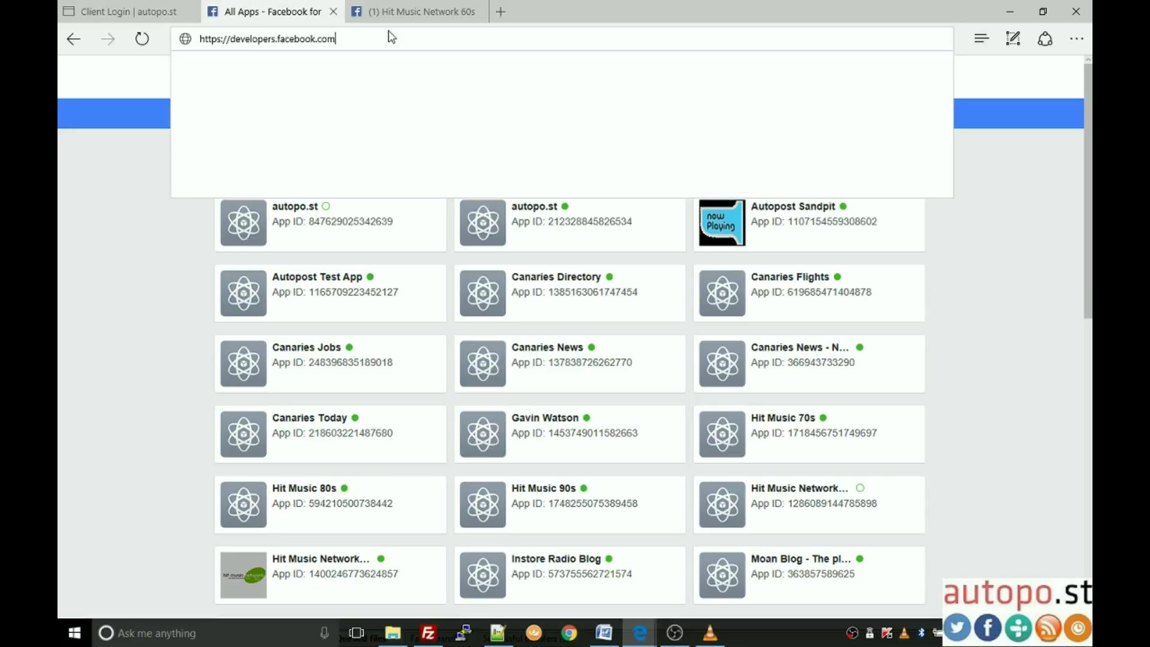
{"action": "key", "text": "Return"}
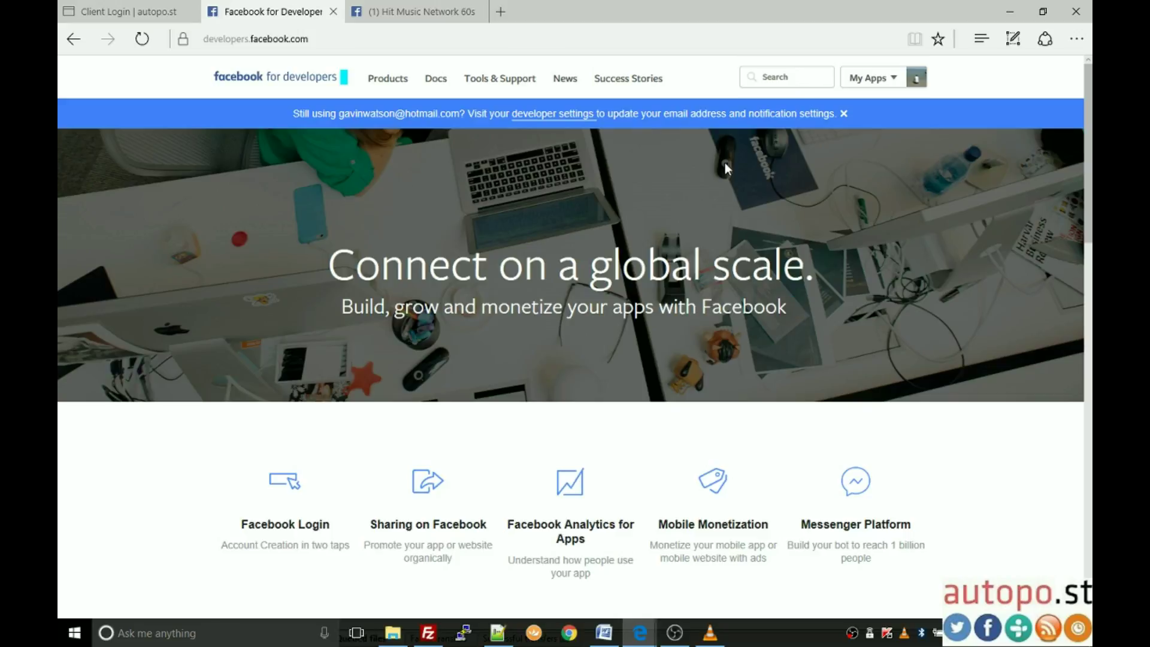
{"action": "mouse_move", "coordinate": [875, 84]}
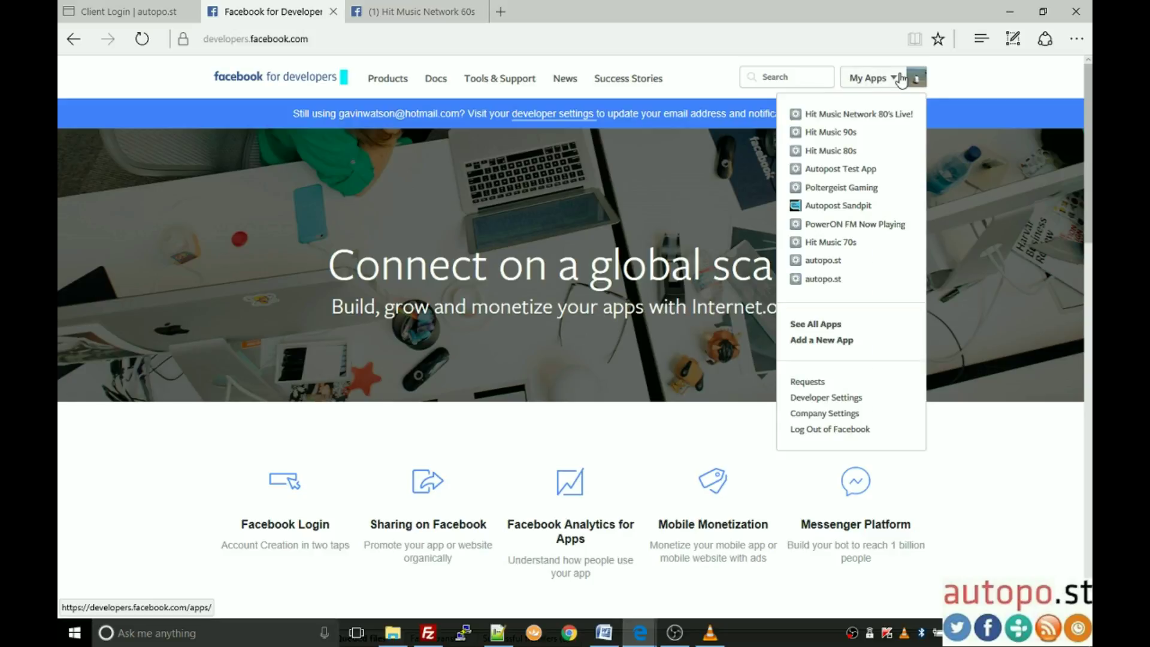
Step: Create a new app named Hit Music Network 60s with the Music category
{"action": "left_click", "coordinate": [818, 341]}
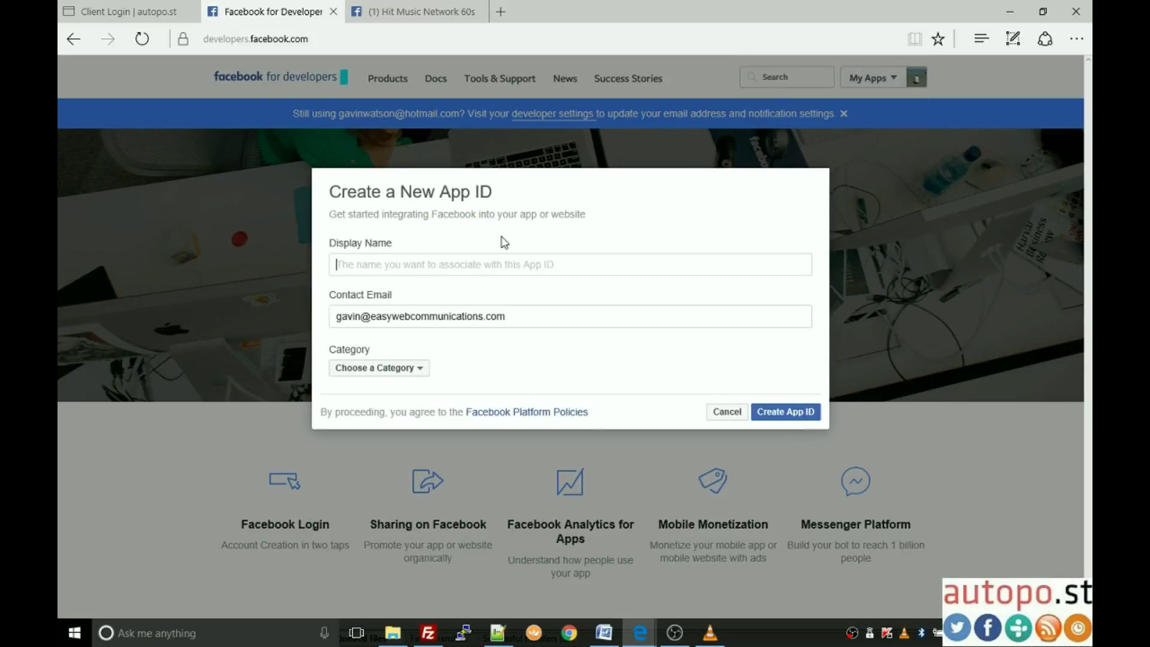
{"action": "left_click", "coordinate": [515, 261]}
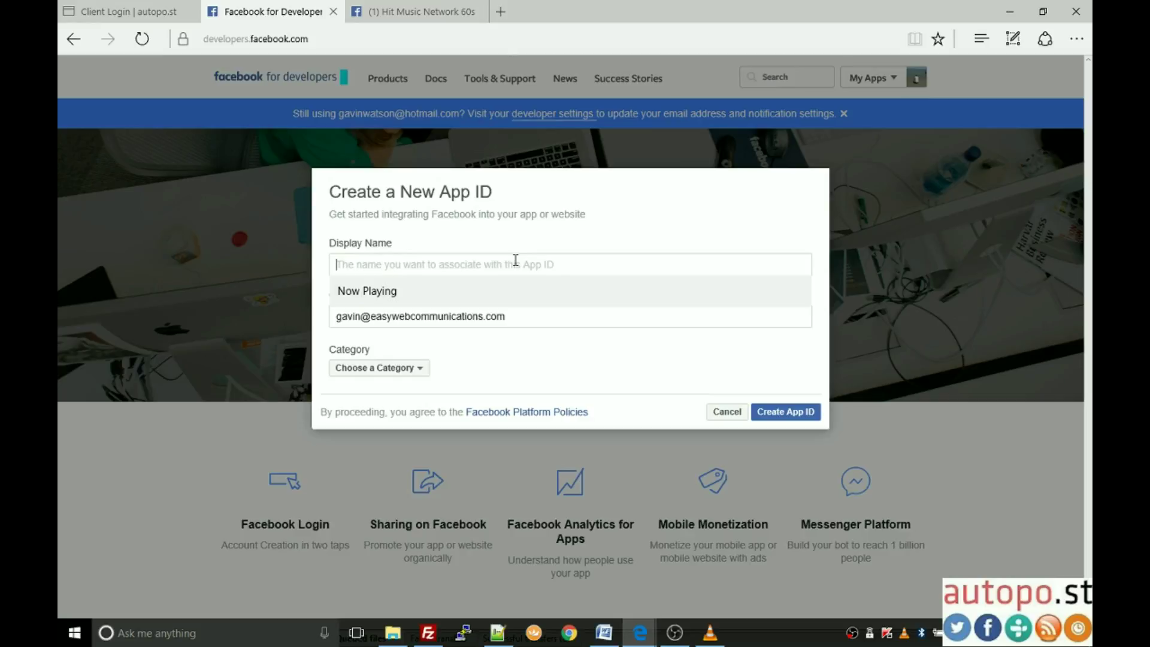
{"action": "type", "text": "H"}
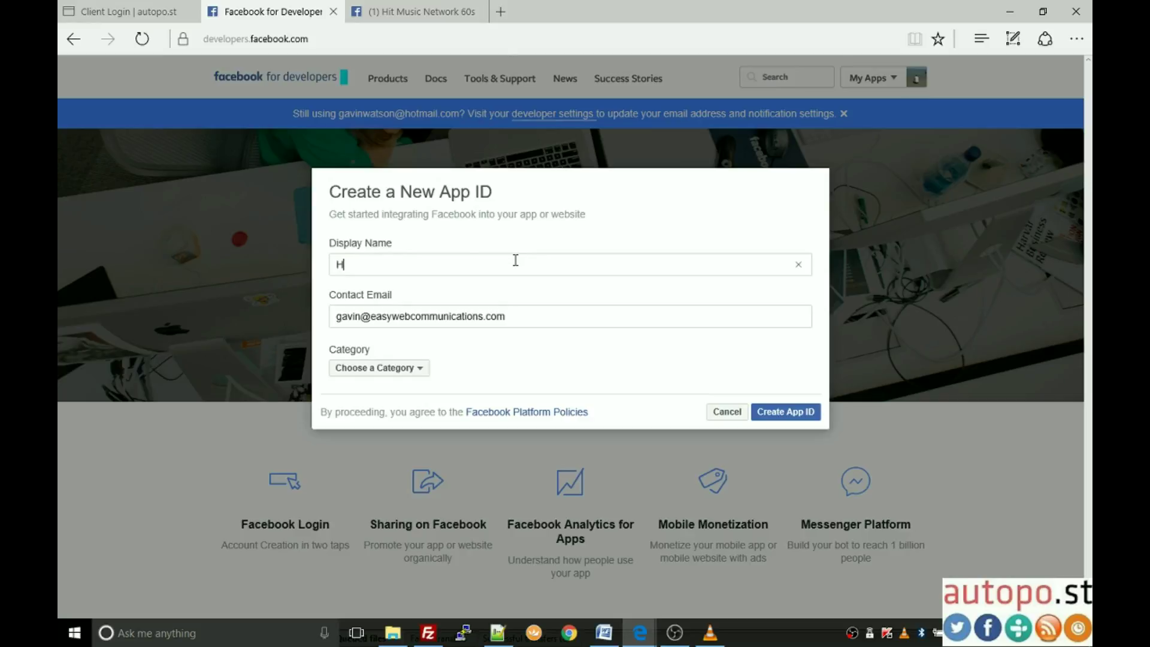
{"action": "type", "text": "it Music Network 60s"}
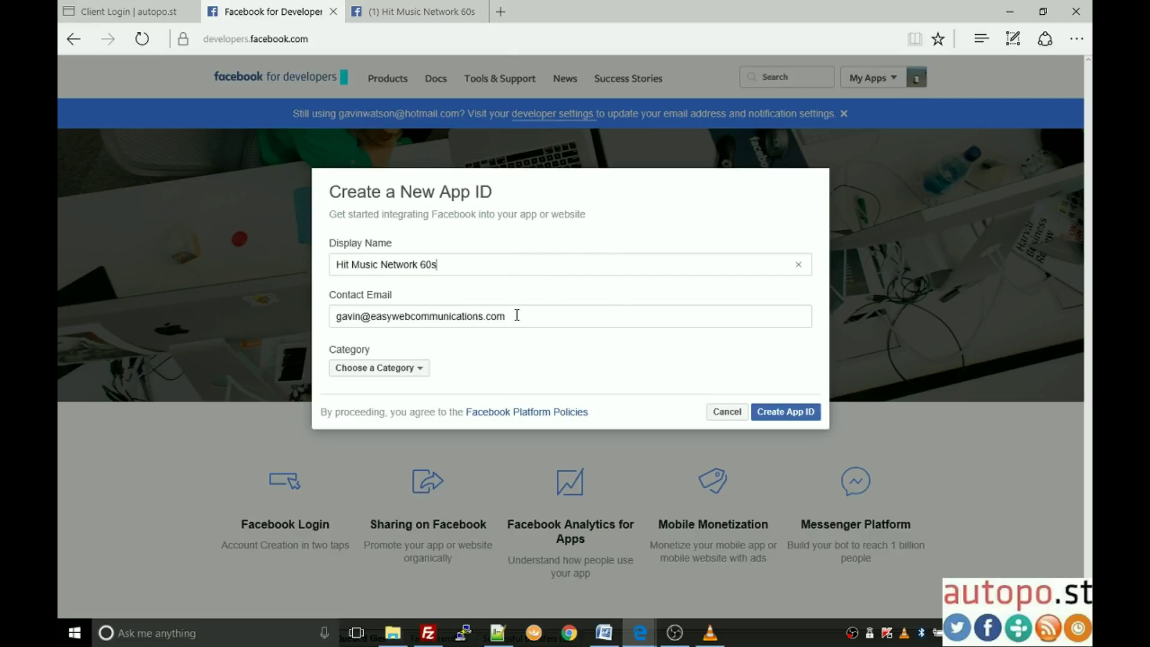
{"action": "left_click_drag", "start_coordinate": [516, 316], "coordinate": [324, 315]}
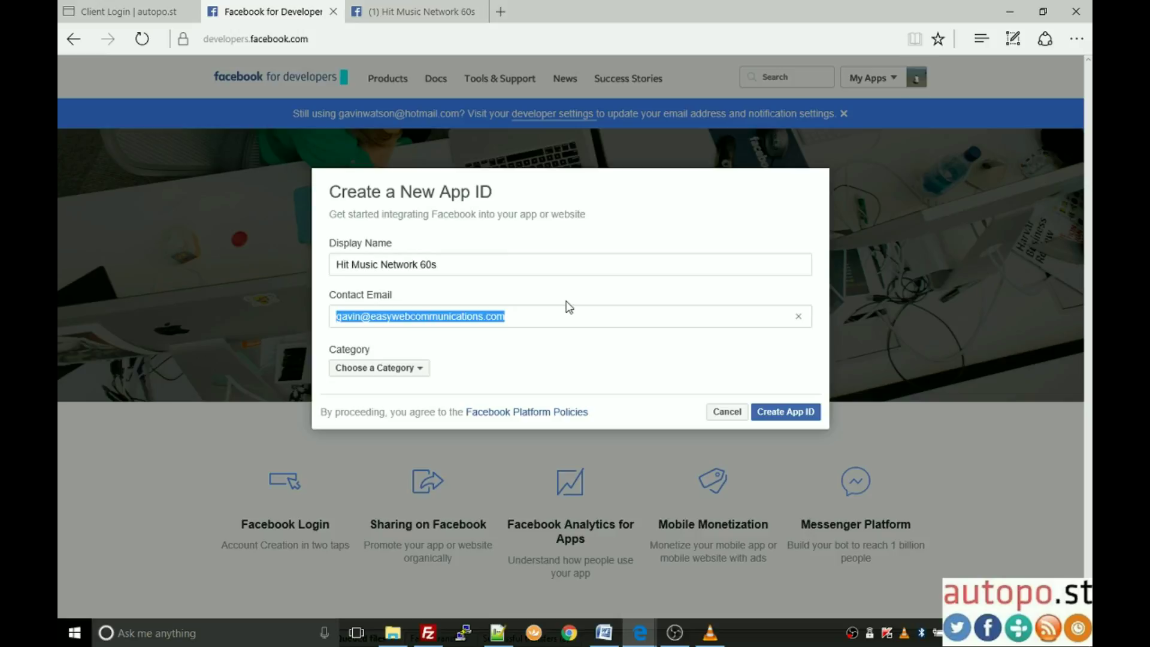
{"action": "left_click", "coordinate": [383, 367]}
{"action": "scroll", "coordinate": [380, 247], "scroll_direction": "down", "scroll_amount": 2}
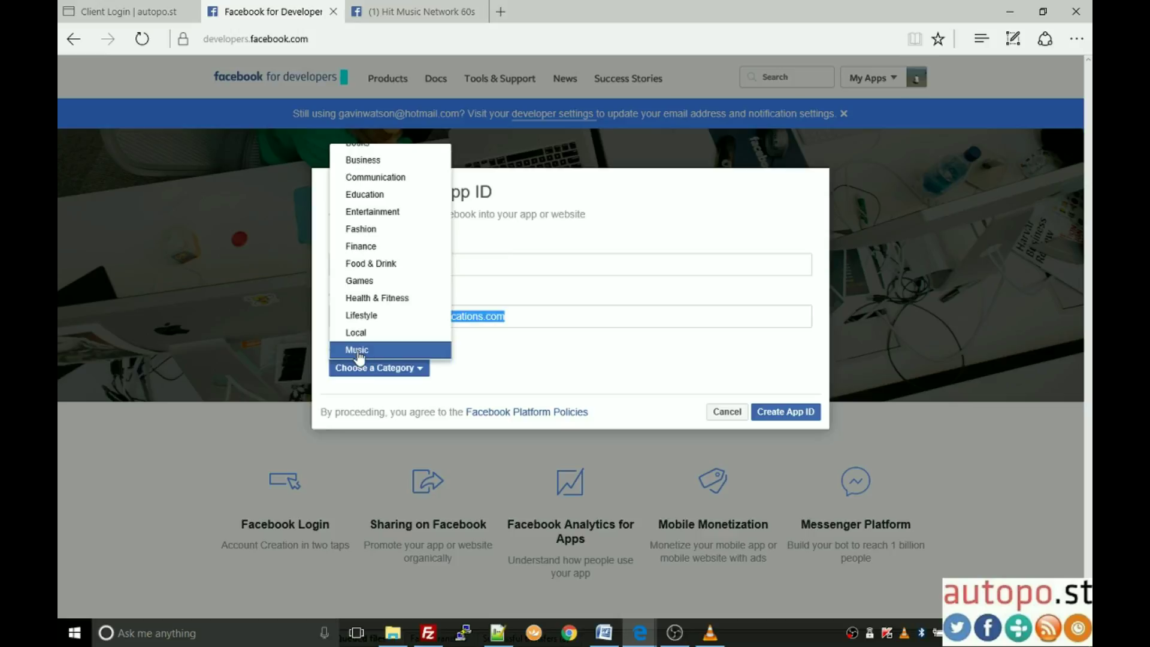
{"action": "left_click", "coordinate": [359, 352]}
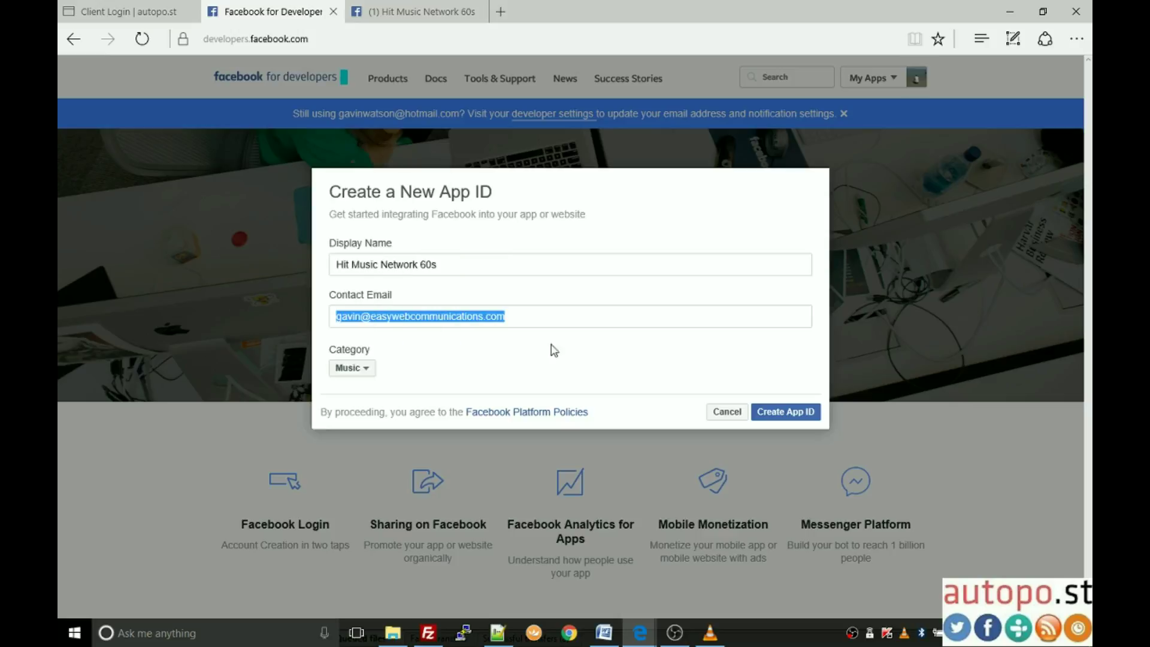
{"action": "left_click", "coordinate": [787, 420]}
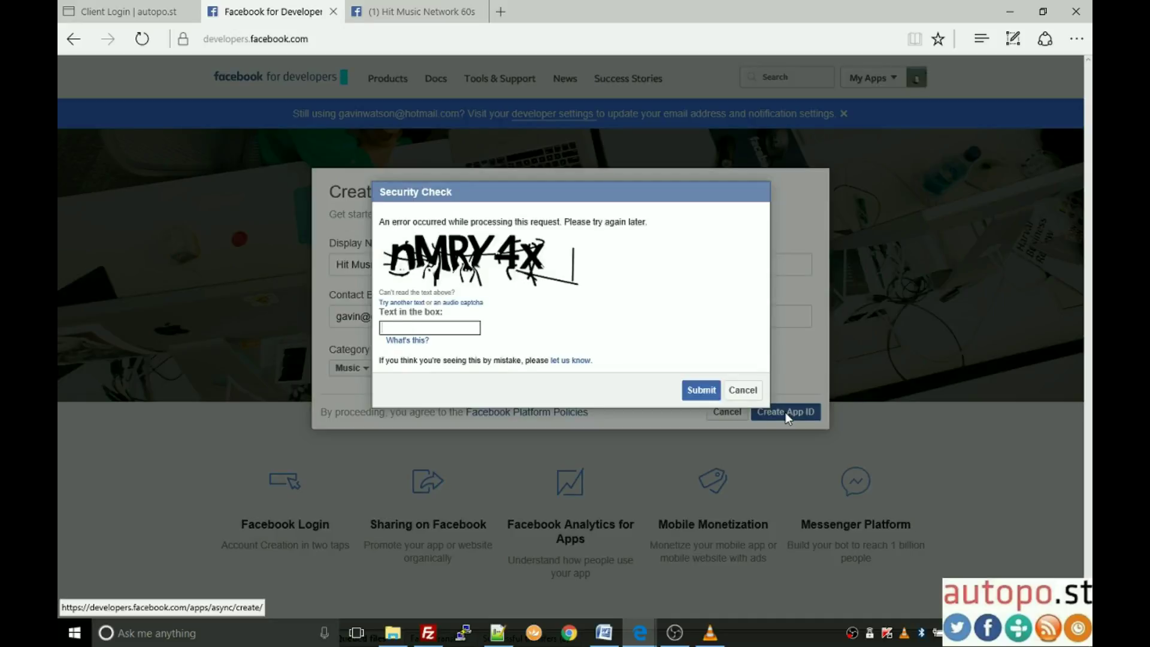
Step: Enter the security check captcha text and submit it
{"action": "left_click", "coordinate": [434, 327]}
{"action": "type", "text": "nMRY"}
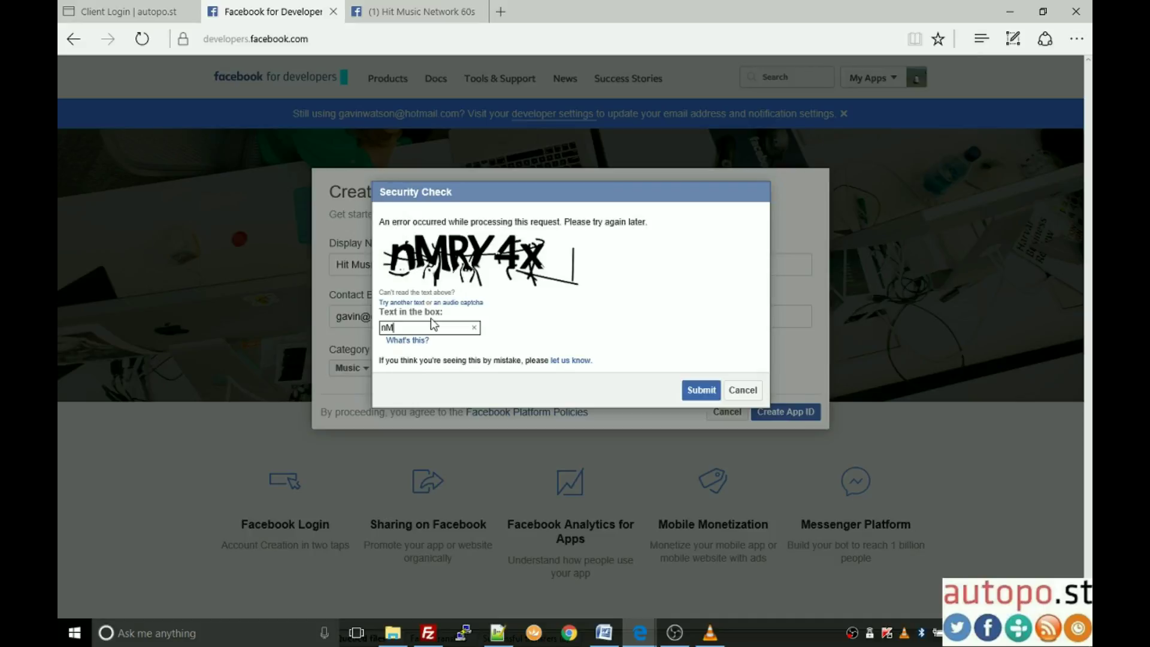
{"action": "type", "text": "Y4x"}
{"action": "left_click", "coordinate": [699, 390]}
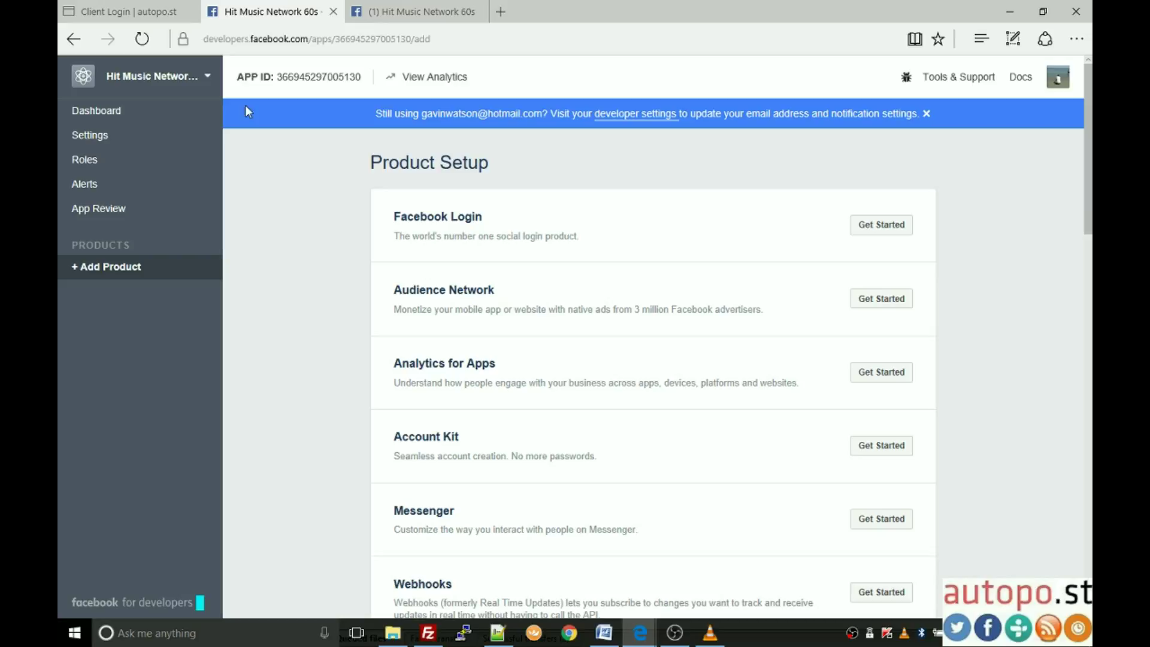
Step: Open the app Dashboard, reveal the App Secret and select the App ID
{"action": "left_click", "coordinate": [100, 114]}
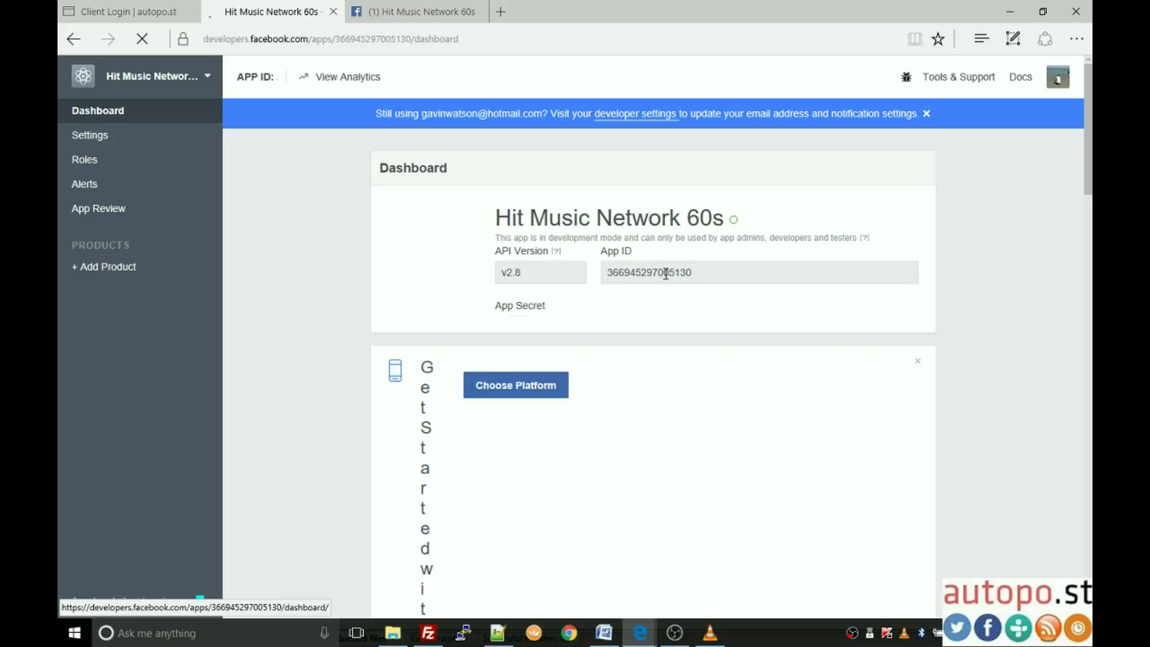
{"action": "left_click", "coordinate": [898, 327]}
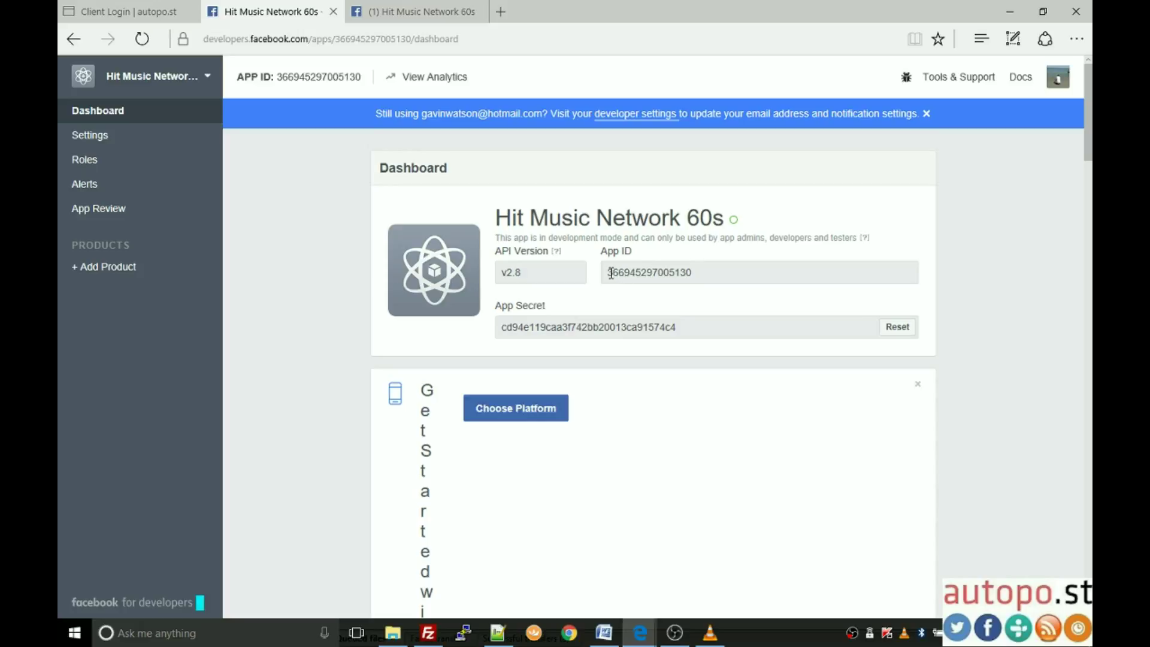
{"action": "left_click_drag", "start_coordinate": [695, 275], "coordinate": [605, 274]}
{"action": "key", "text": "ctrl+c"}
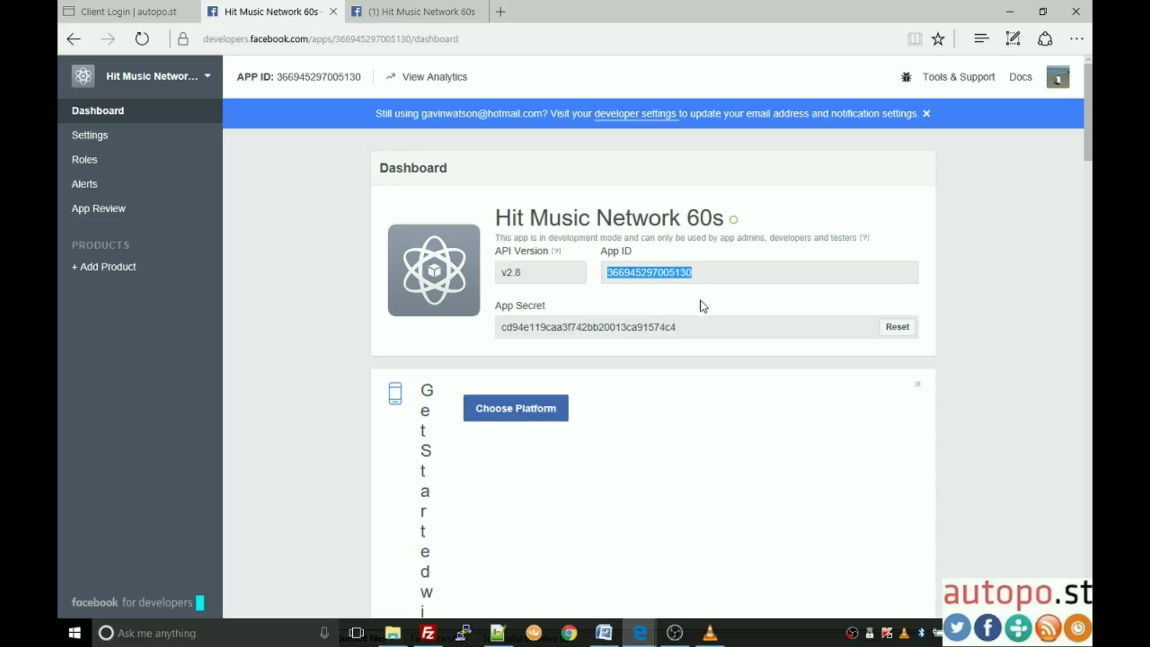
Step: Paste the copied App ID into the autopo.st Facebook App ID field
{"action": "left_click", "coordinate": [162, 11]}
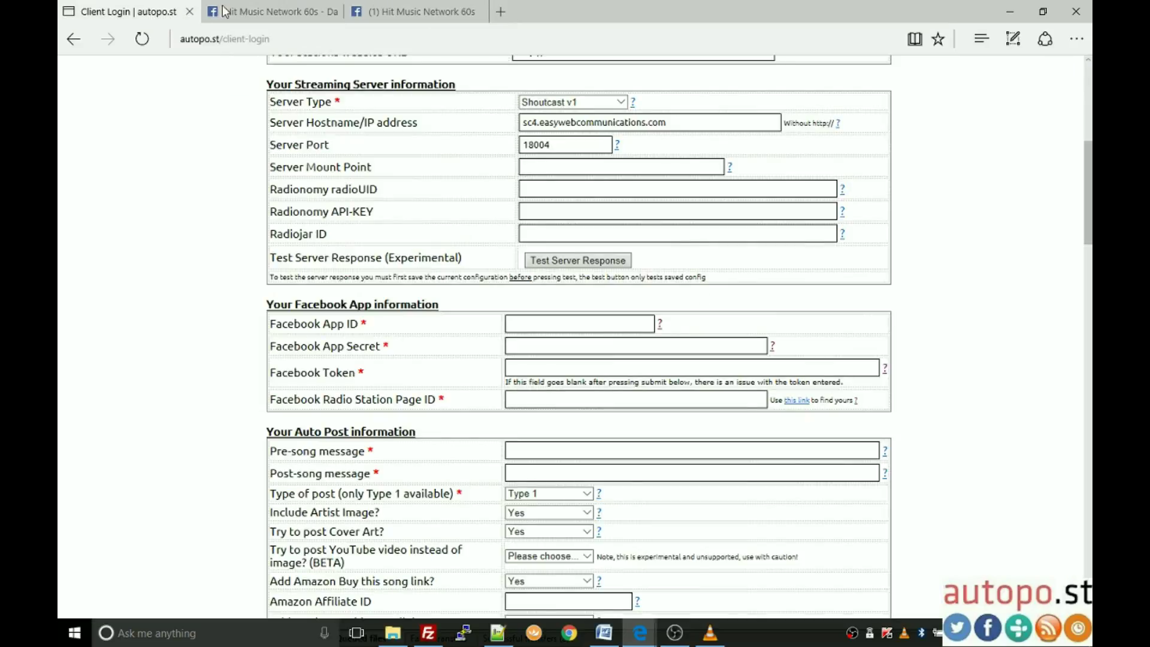
{"action": "left_click", "coordinate": [532, 319]}
{"action": "key", "text": "ctrl+v"}
Step: Copy the App Secret from the dashboard into the Facebook App Secret field
{"action": "left_click", "coordinate": [264, 7]}
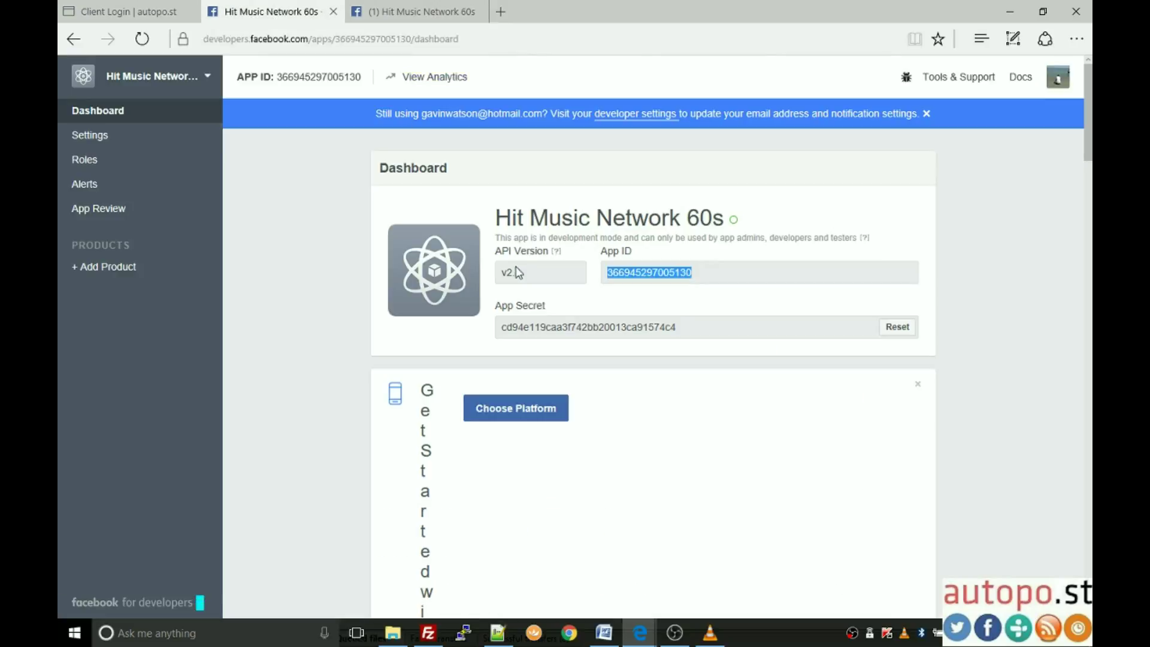
{"action": "left_click_drag", "start_coordinate": [706, 334], "coordinate": [500, 330]}
{"action": "key", "text": "ctrl+c"}
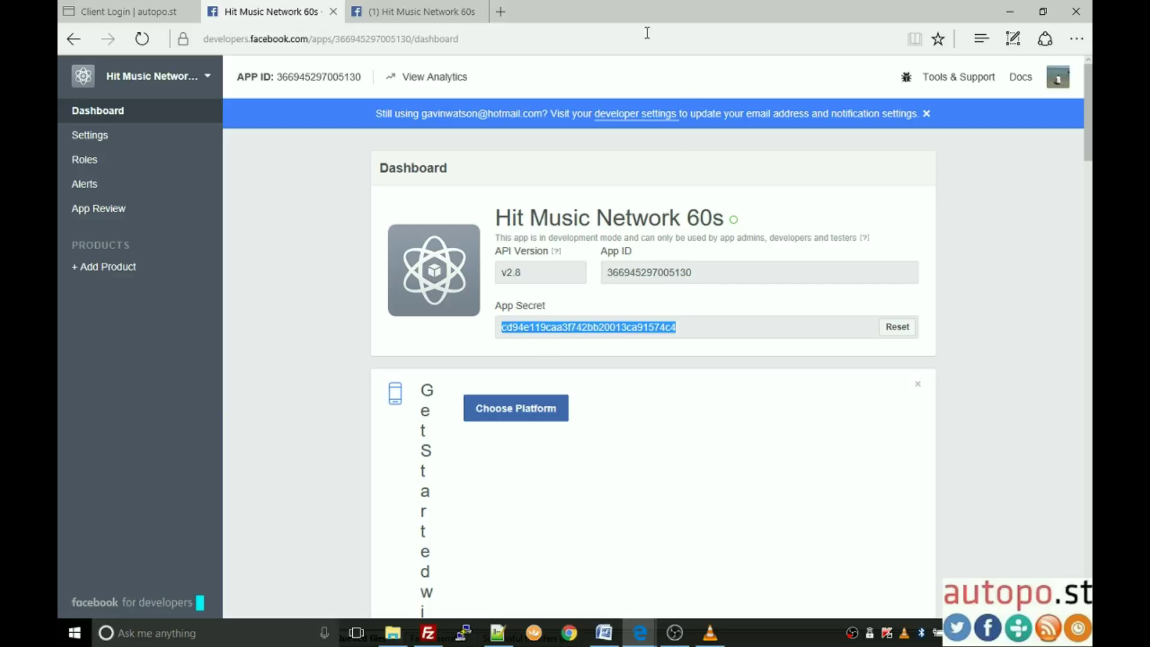
{"action": "left_click", "coordinate": [144, 9]}
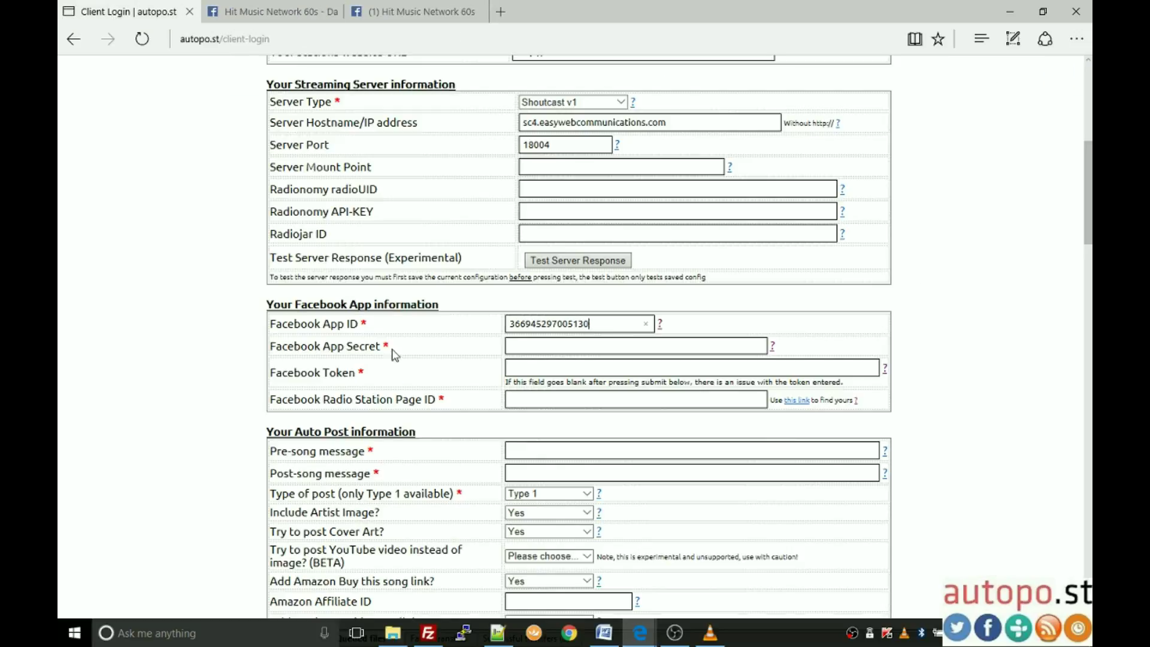
{"action": "left_click", "coordinate": [546, 347]}
{"action": "key", "text": "ctrl+v"}
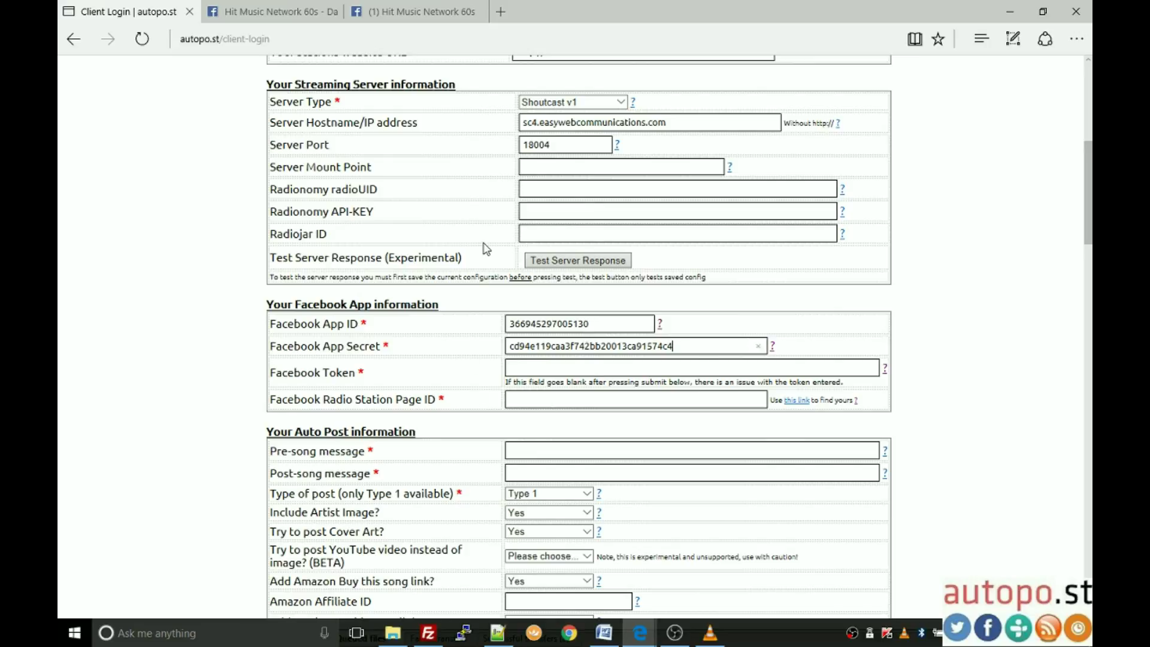
{"action": "left_click", "coordinate": [275, 12]}
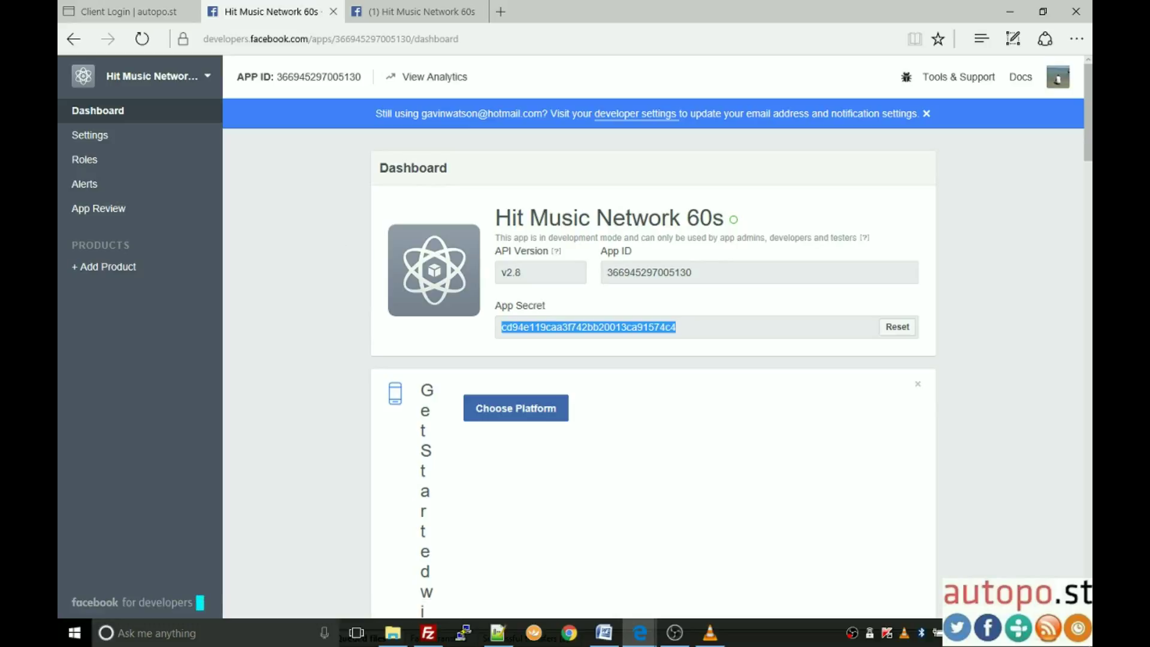
Step: In App Review, switch Make public to Yes and confirm to publish Hit Music Network 60s
{"action": "left_click", "coordinate": [88, 210]}
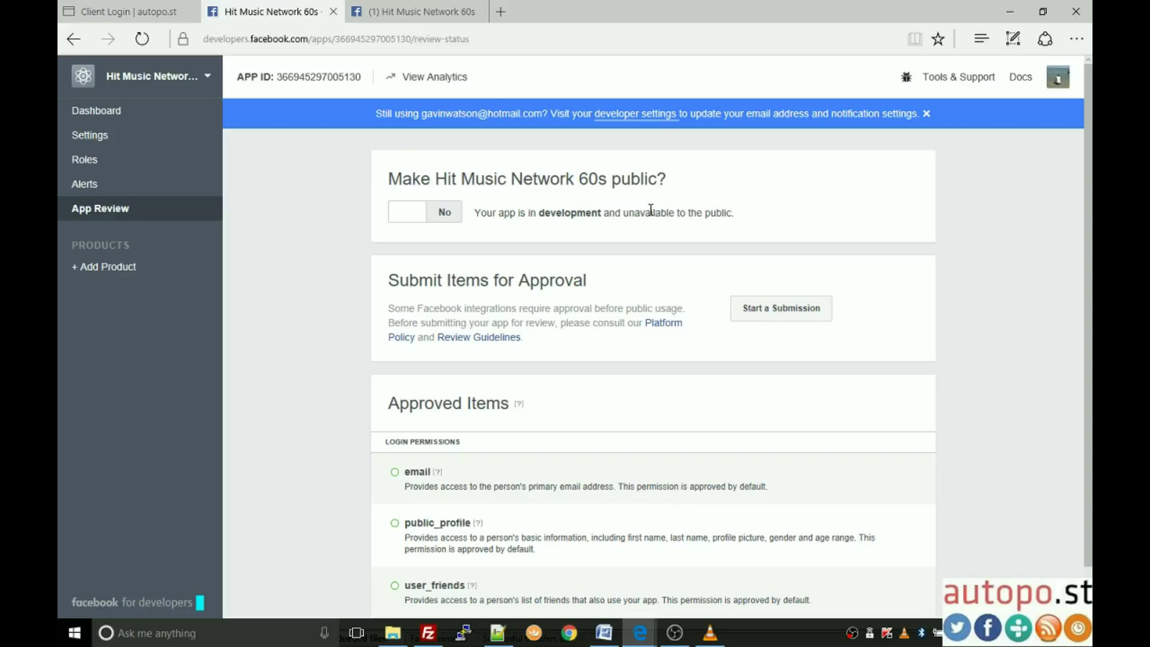
{"action": "left_click", "coordinate": [437, 214]}
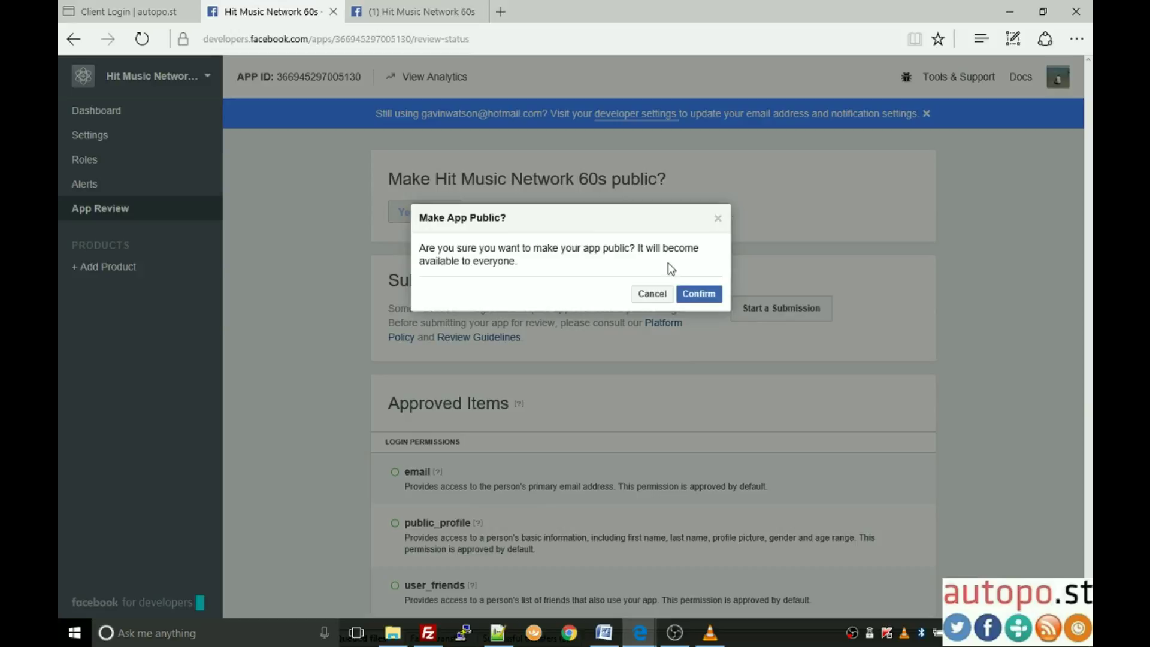
{"action": "left_click", "coordinate": [705, 303]}
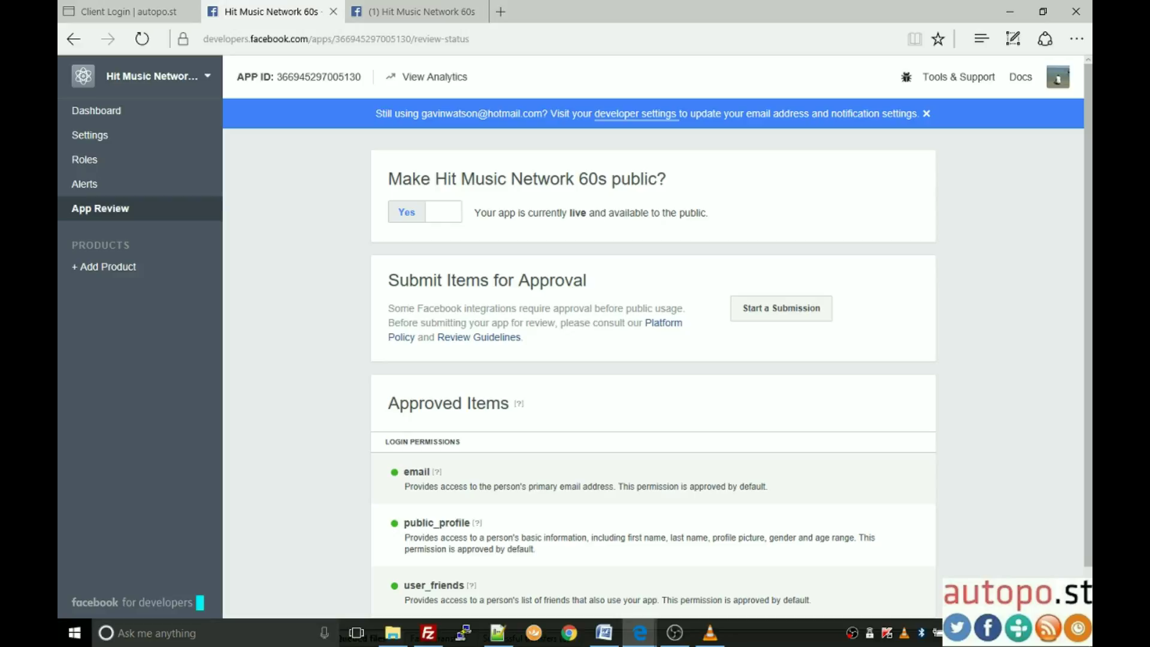
{"action": "left_click", "coordinate": [544, 38]}
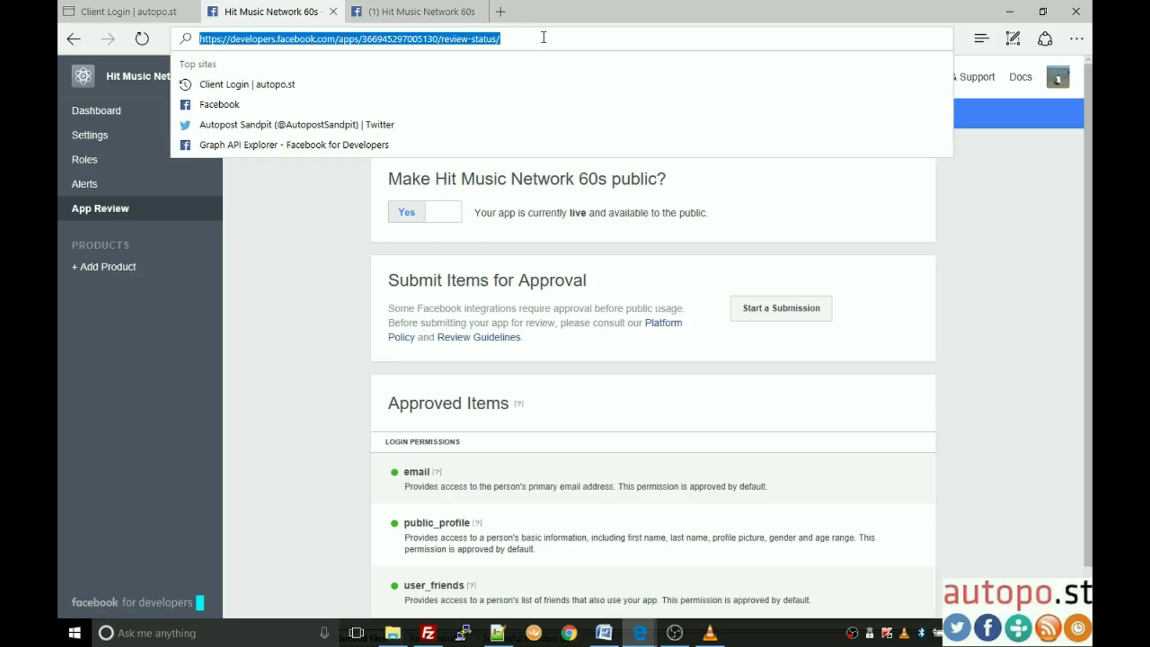
Step: Go to developers.facebook.com/tools/explorer/ and dismiss the e-mail notification banner
{"action": "type", "text": "https://developers.facebook.com/tools/explorer/"}
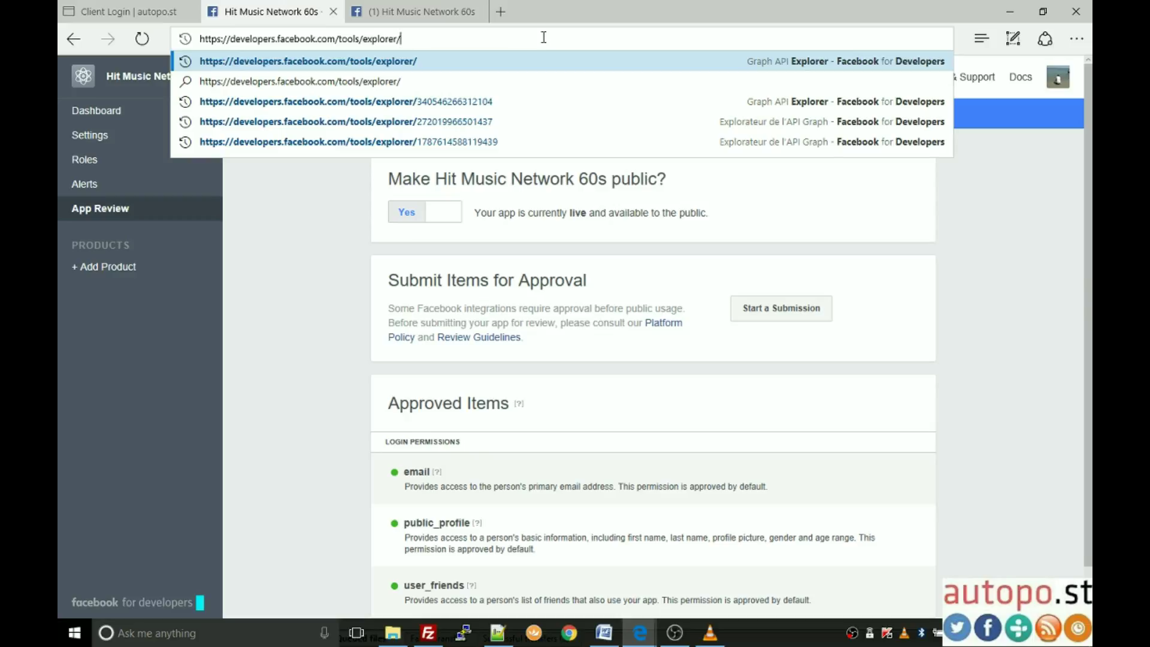
{"action": "key", "text": "Return"}
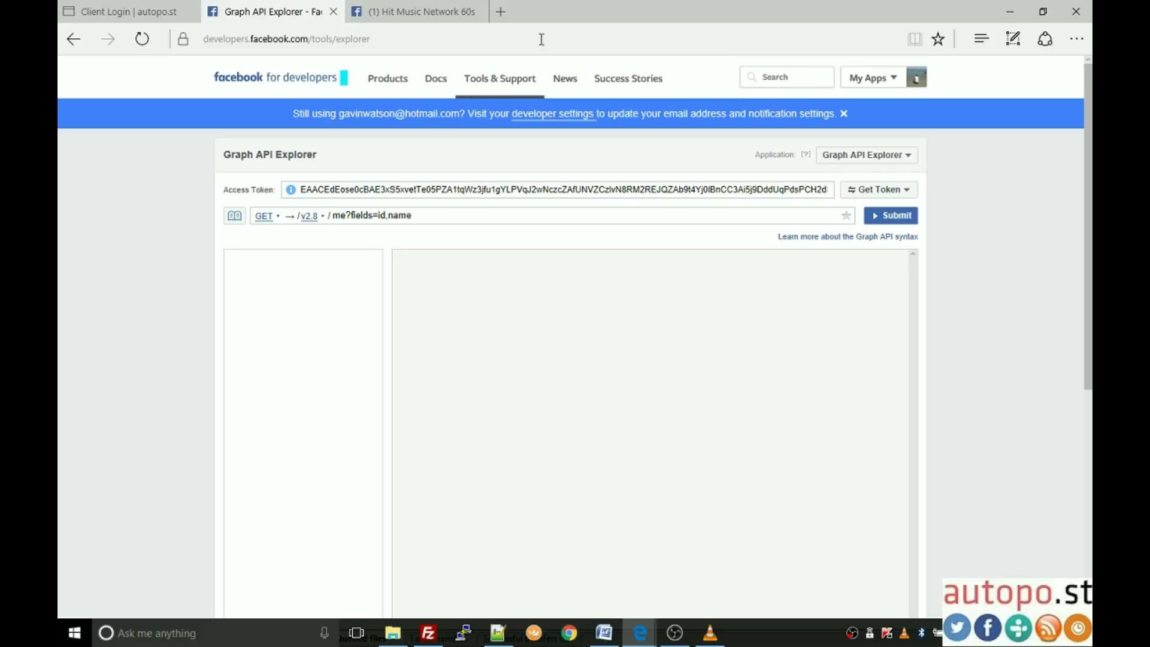
{"action": "left_click", "coordinate": [844, 114]}
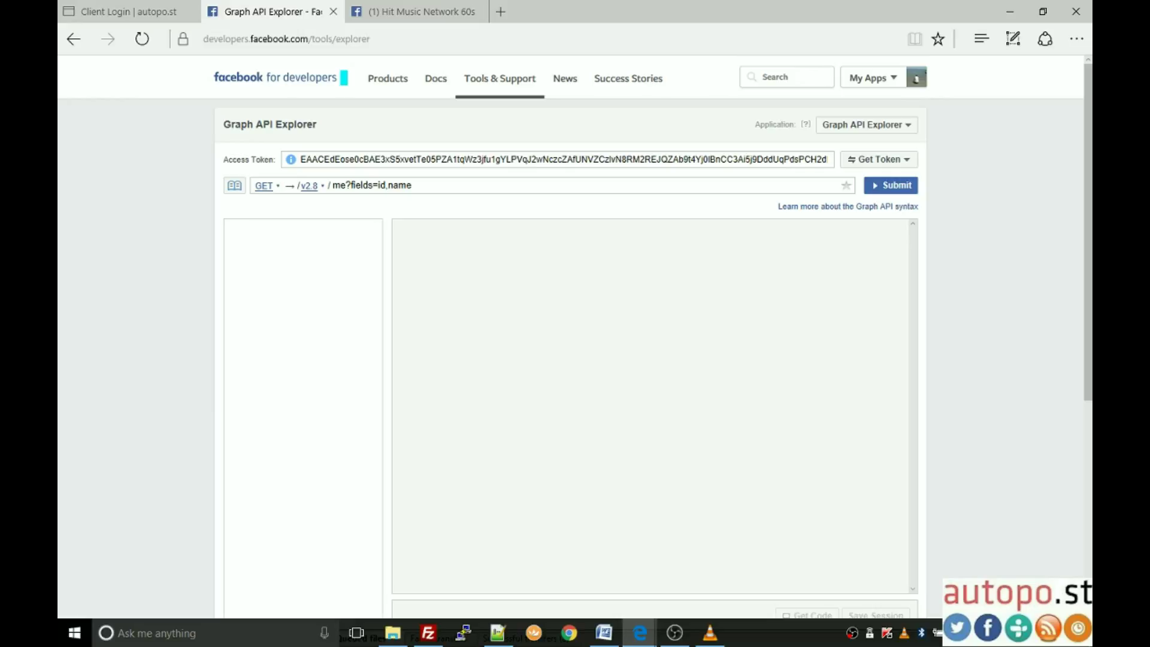
Step: Select Hit Music Network 60s as the Graph API Explorer's application
{"action": "left_click", "coordinate": [876, 130]}
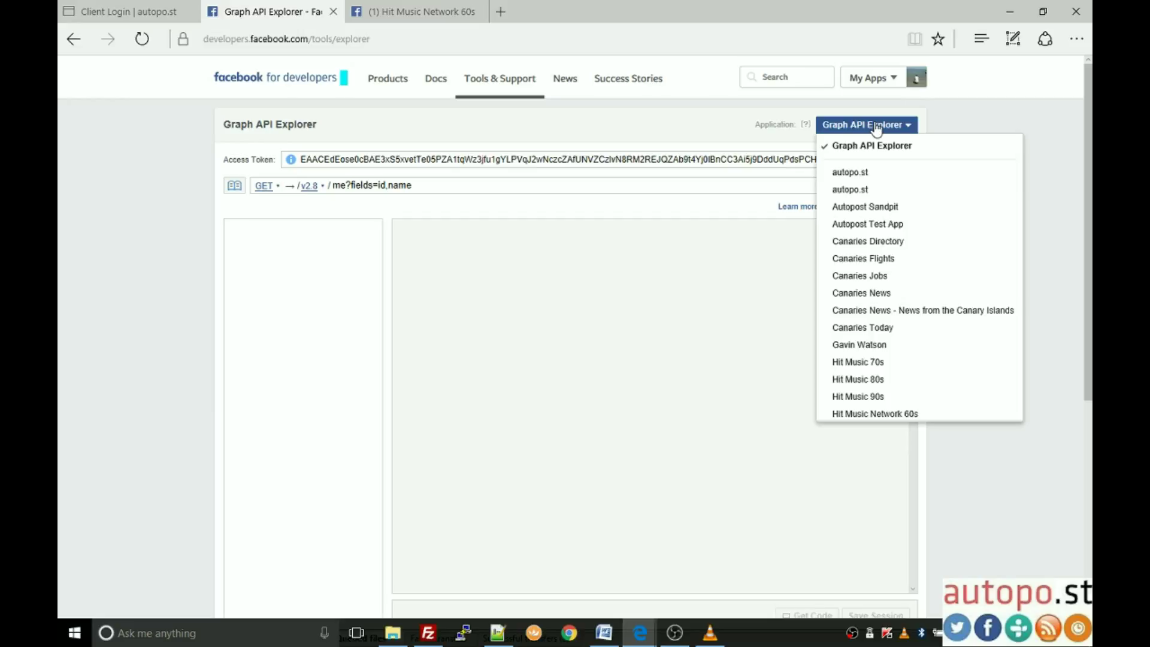
{"action": "left_click", "coordinate": [894, 420]}
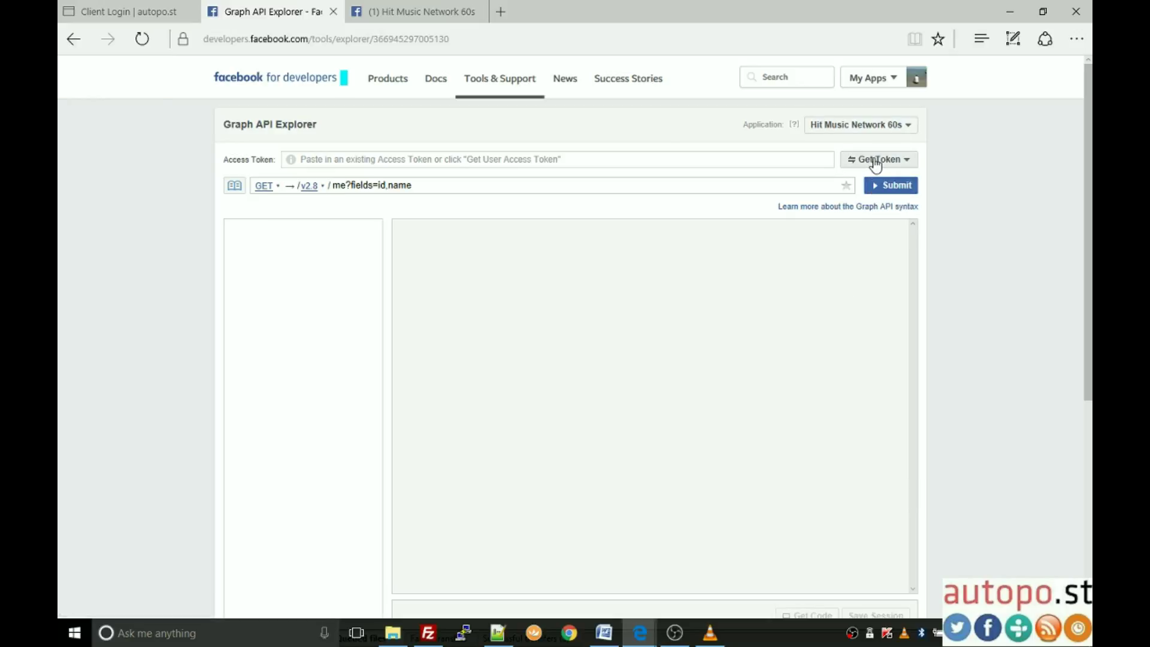
Step: Request a Page Access Token and grant the app permission to manage your Pages
{"action": "left_click", "coordinate": [875, 163]}
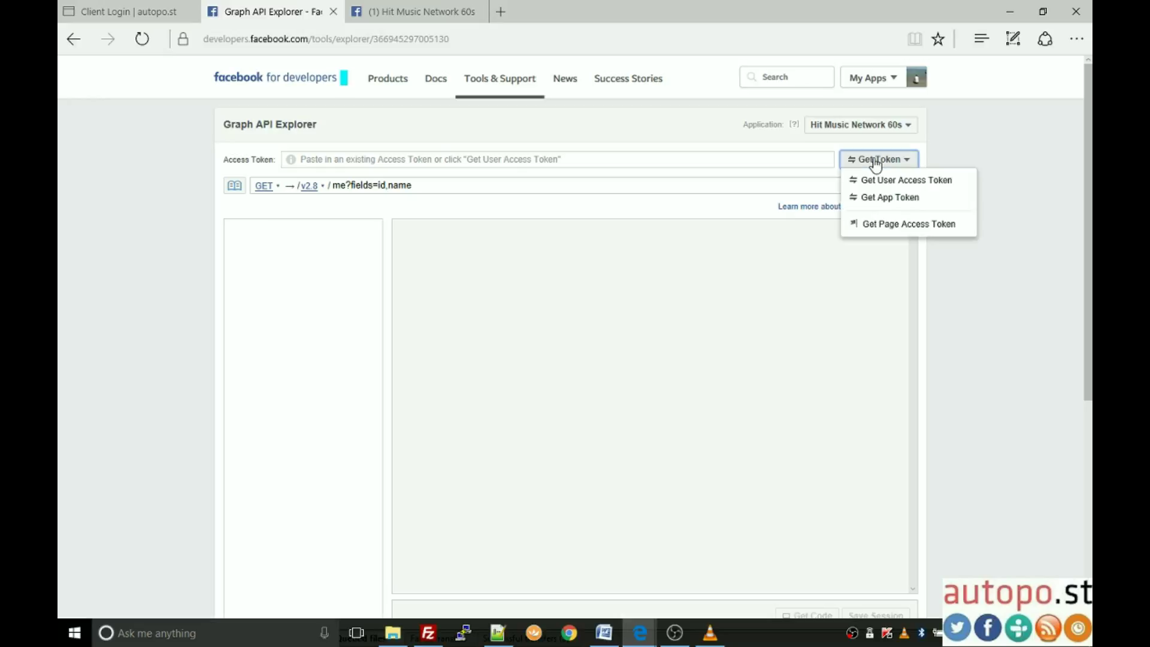
{"action": "left_click", "coordinate": [908, 225]}
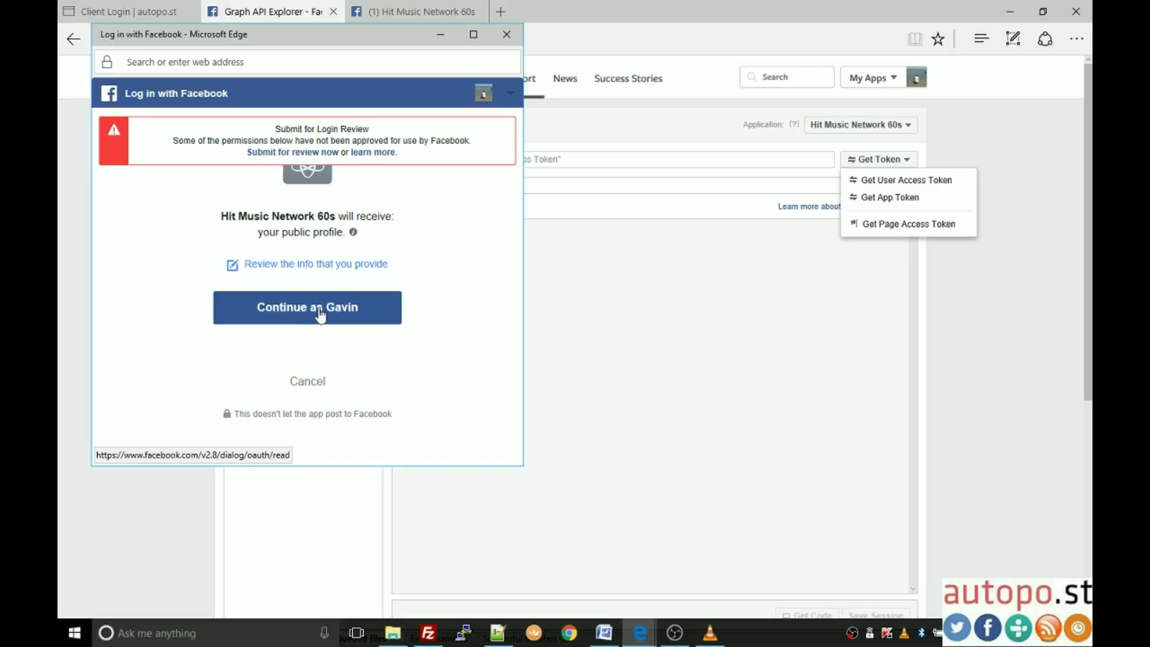
{"action": "left_click", "coordinate": [303, 316]}
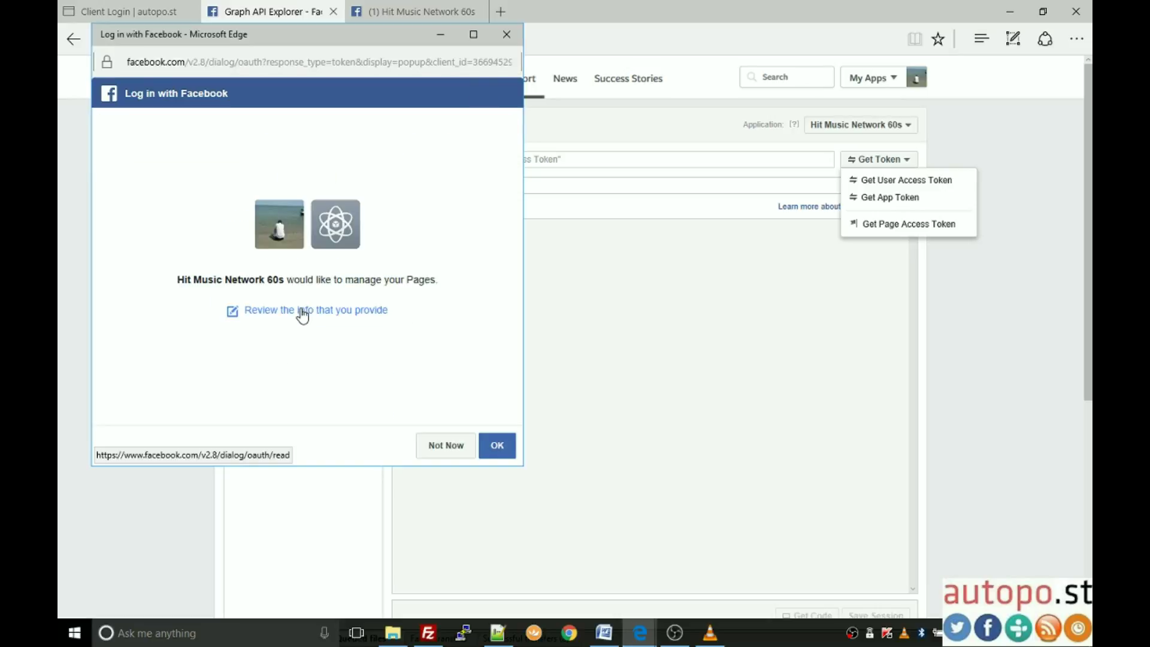
{"action": "left_click", "coordinate": [496, 446]}
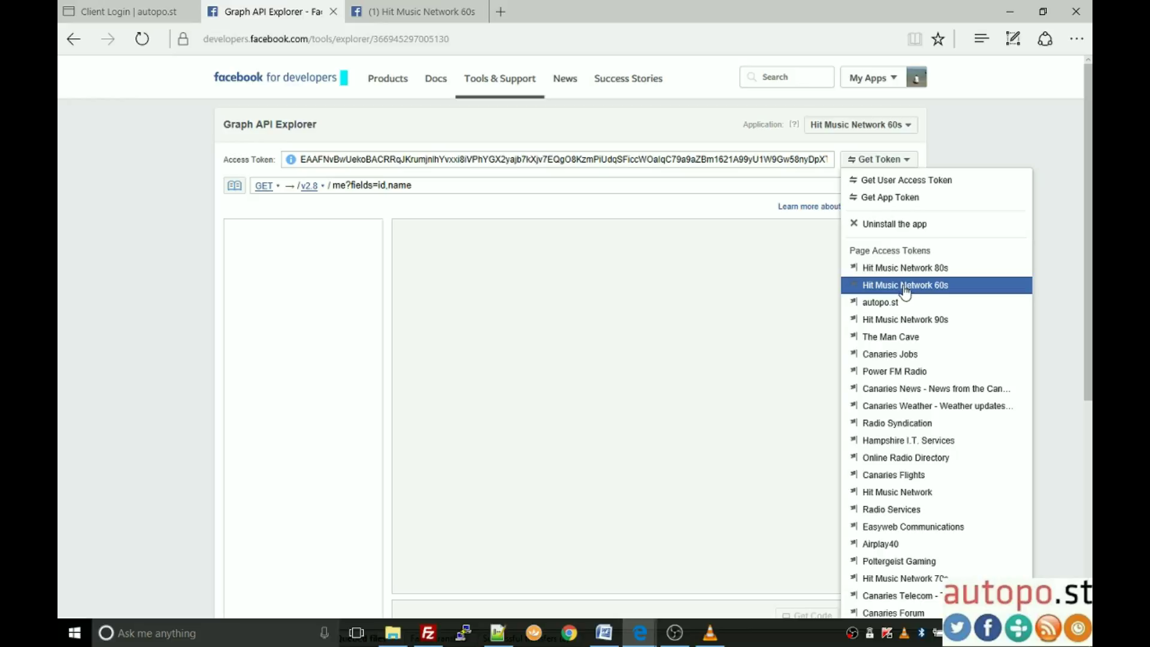
Step: Select the Hit Music Network 60s page token and grant it the publish_pages permission
{"action": "left_click", "coordinate": [904, 290]}
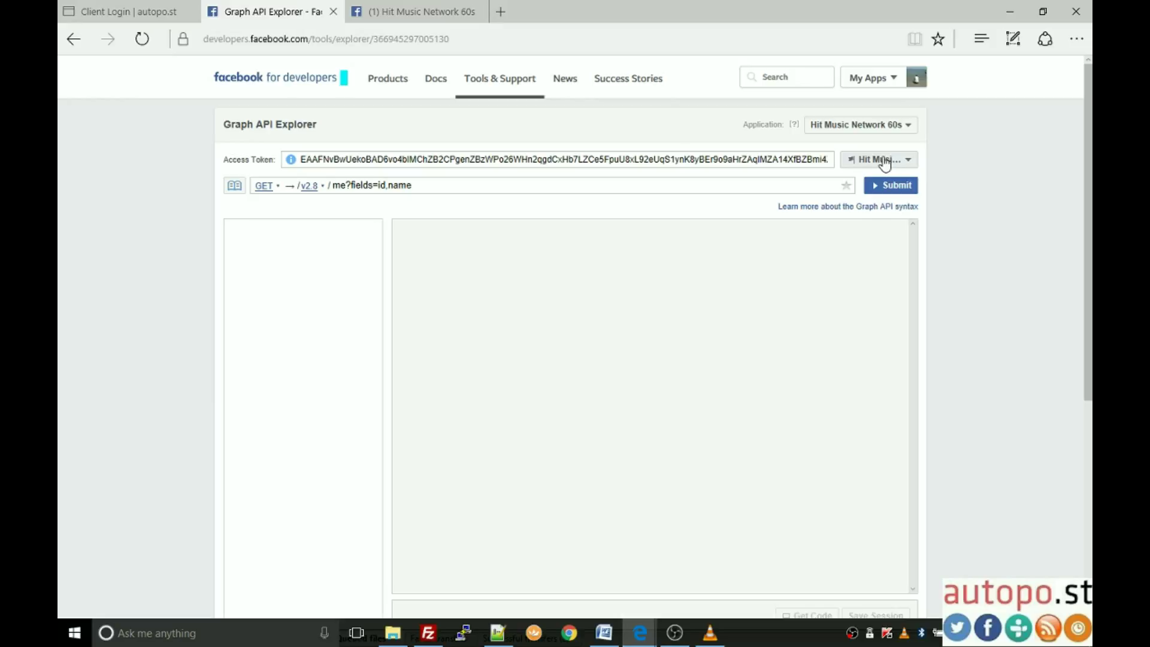
{"action": "left_click", "coordinate": [884, 160]}
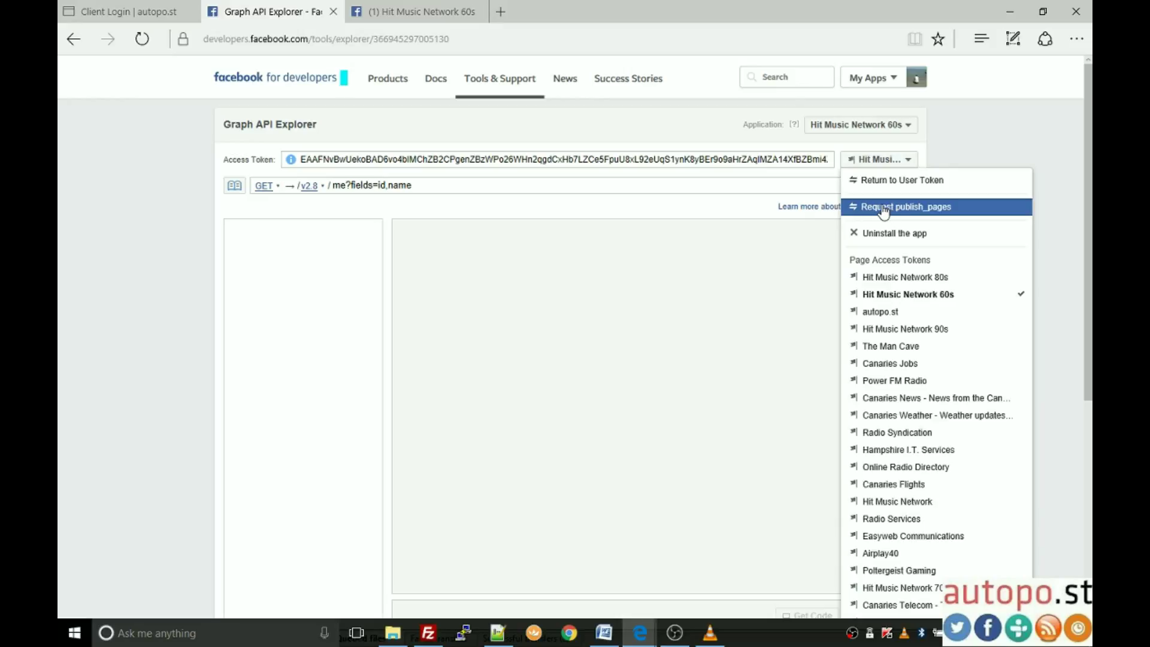
{"action": "left_click", "coordinate": [941, 212]}
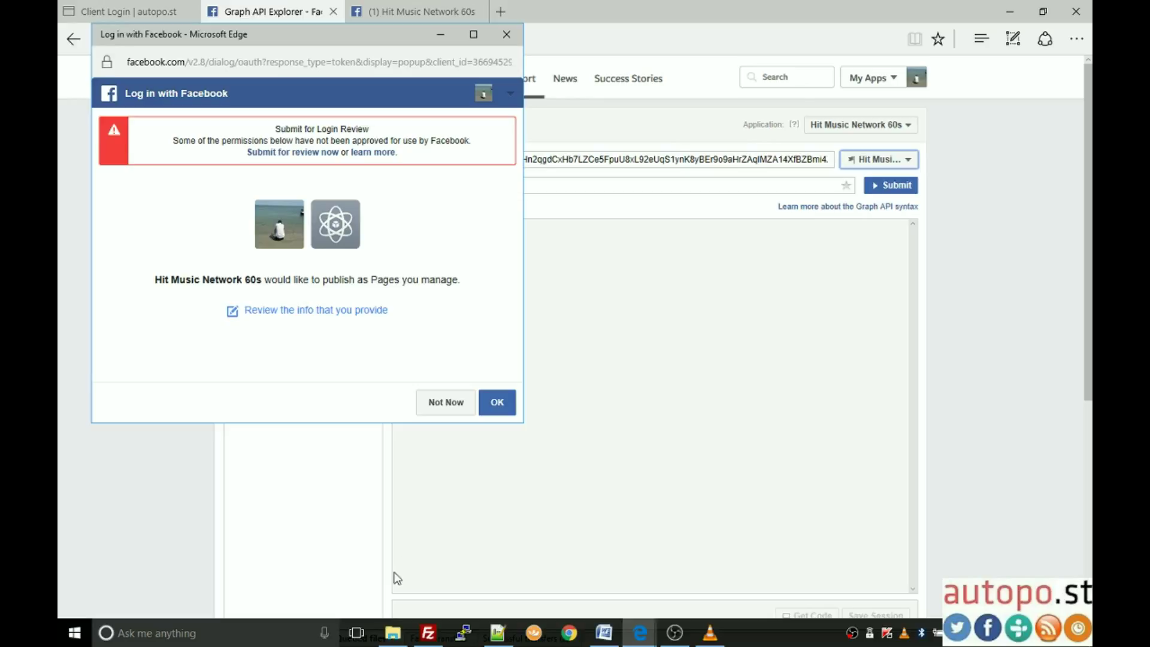
{"action": "left_click", "coordinate": [505, 411]}
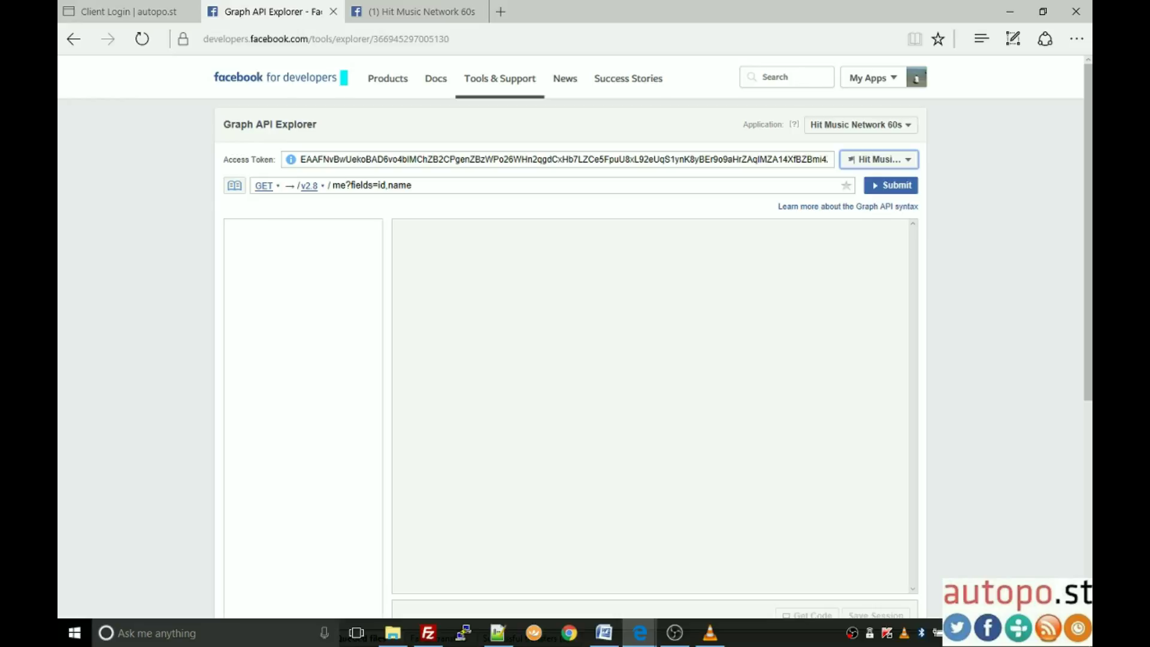
Step: Copy the page access token into the autopo.st Facebook Token field
{"action": "left_click", "coordinate": [540, 157]}
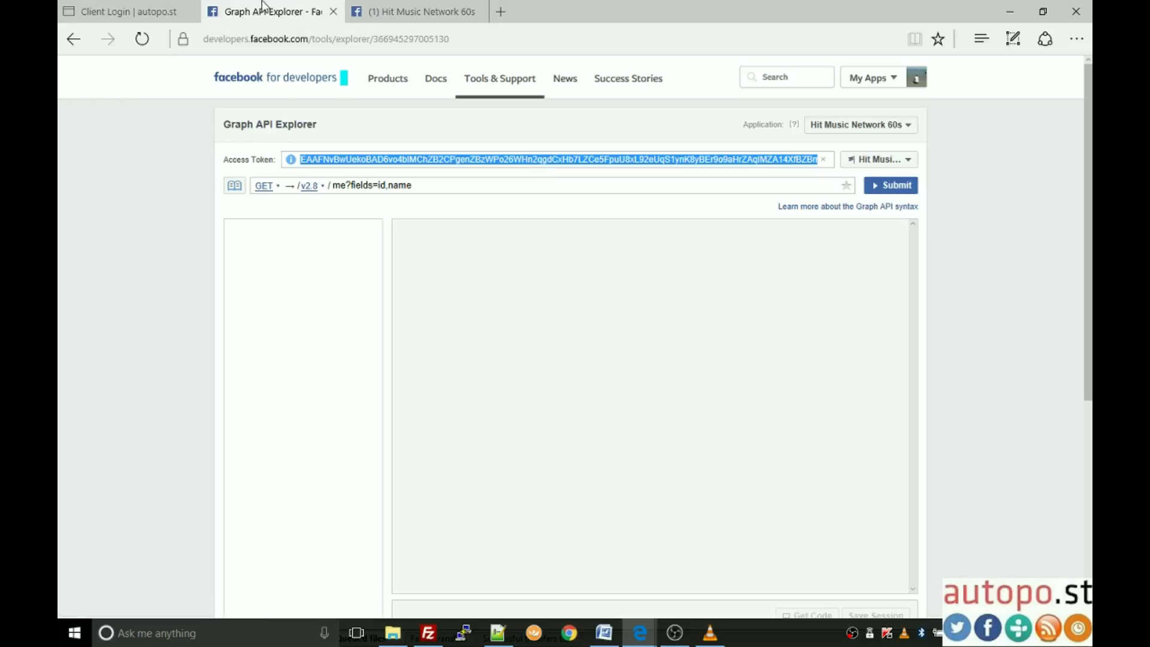
{"action": "left_click", "coordinate": [124, 13]}
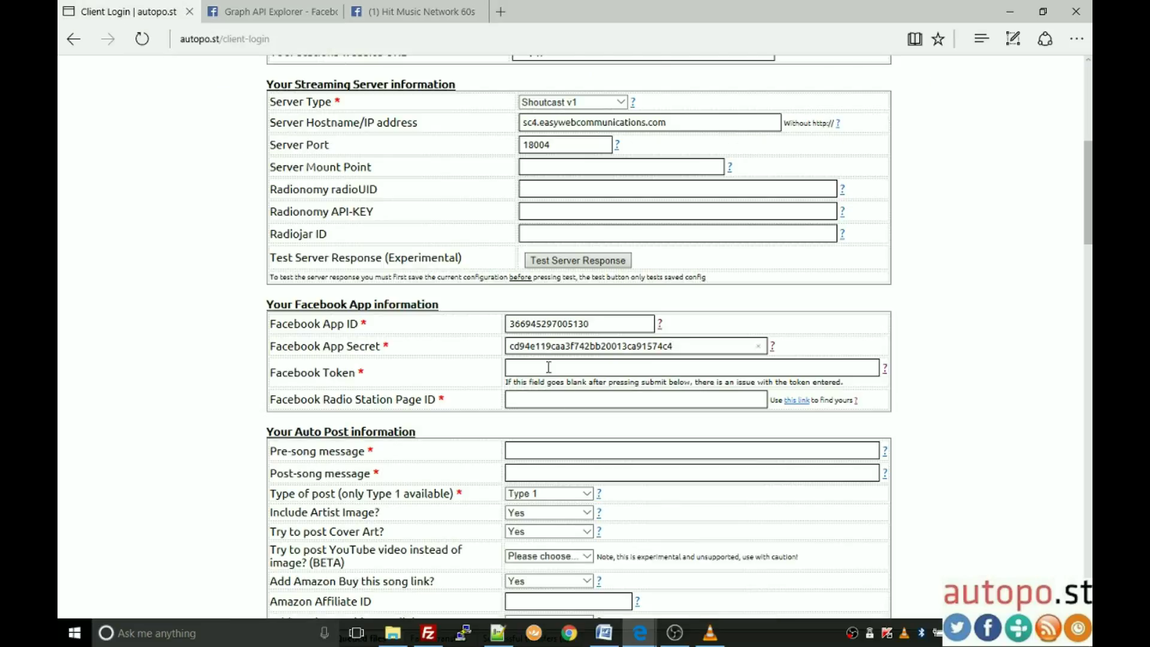
{"action": "key", "text": "ctrl+v"}
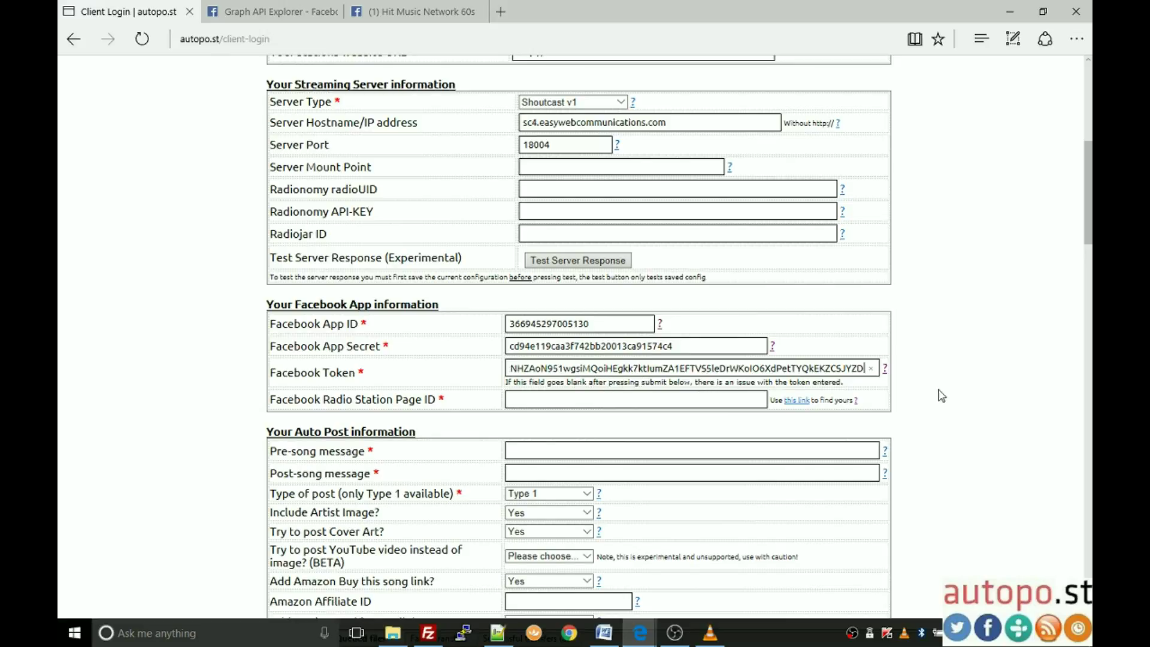
Step: Submit the Facebook configuration changes and review the App Secret and Token values
{"action": "scroll", "coordinate": [937, 407], "scroll_direction": "down", "scroll_amount": 7}
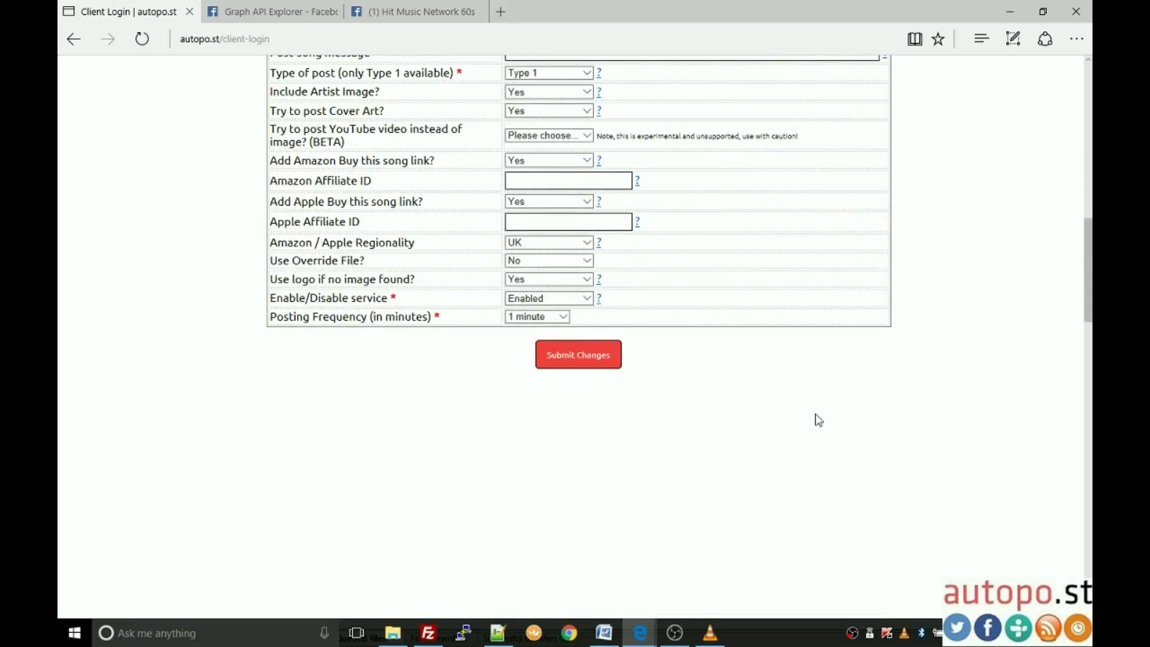
{"action": "left_click", "coordinate": [584, 358]}
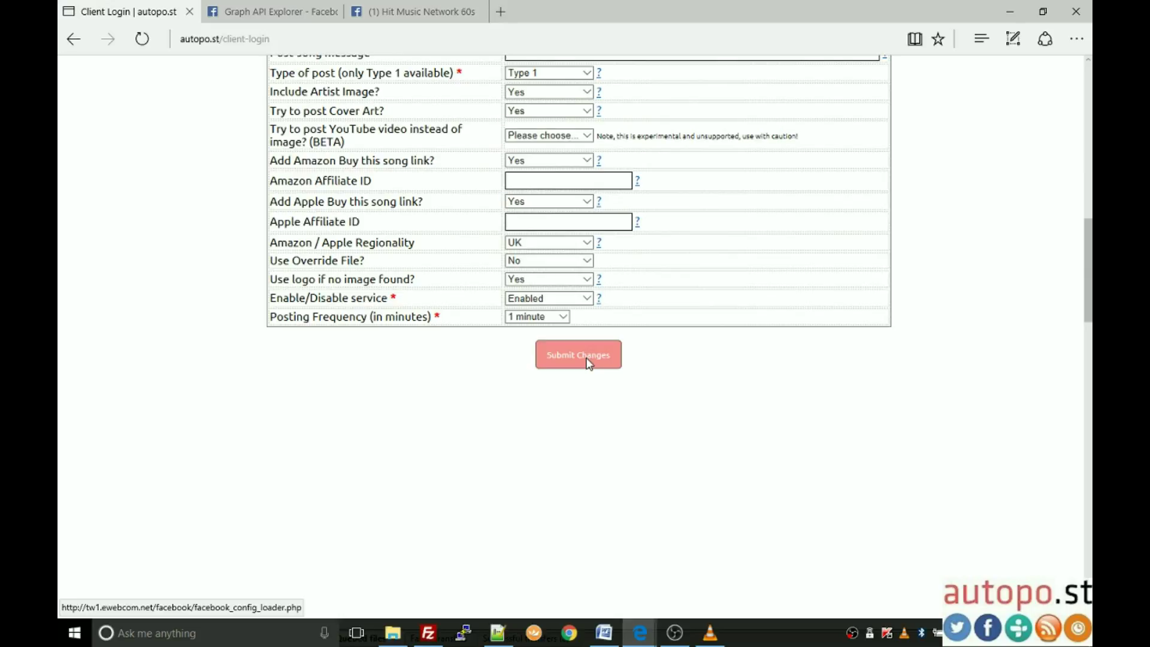
{"action": "scroll", "coordinate": [679, 407], "scroll_direction": "up", "scroll_amount": 5}
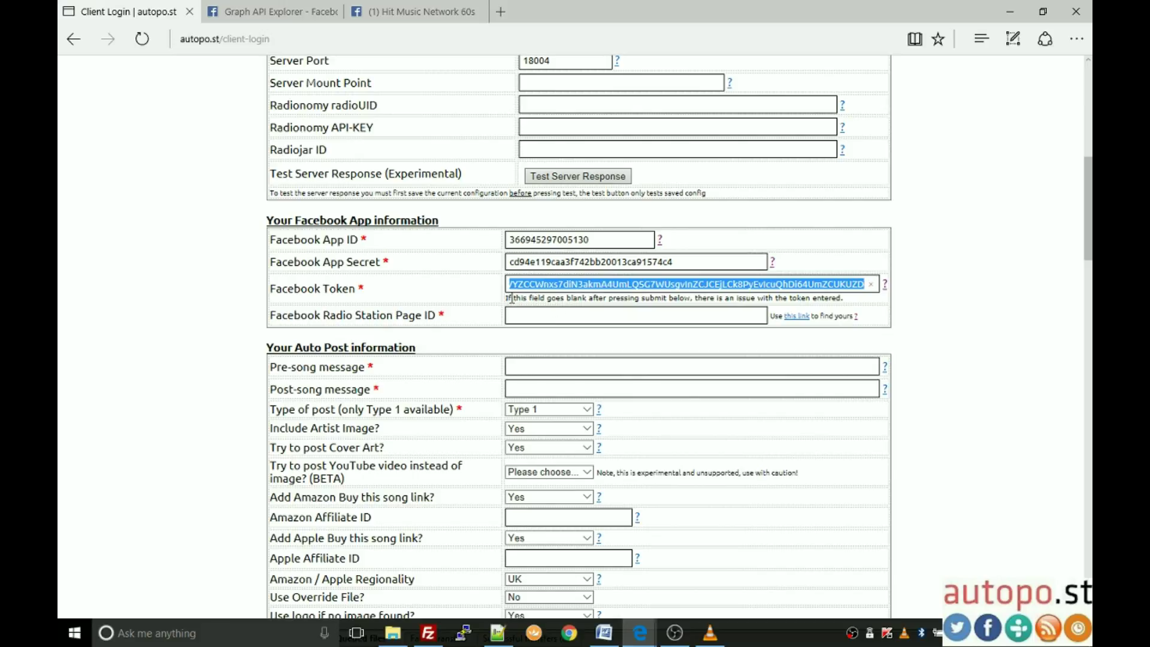
{"action": "left_click", "coordinate": [685, 262]}
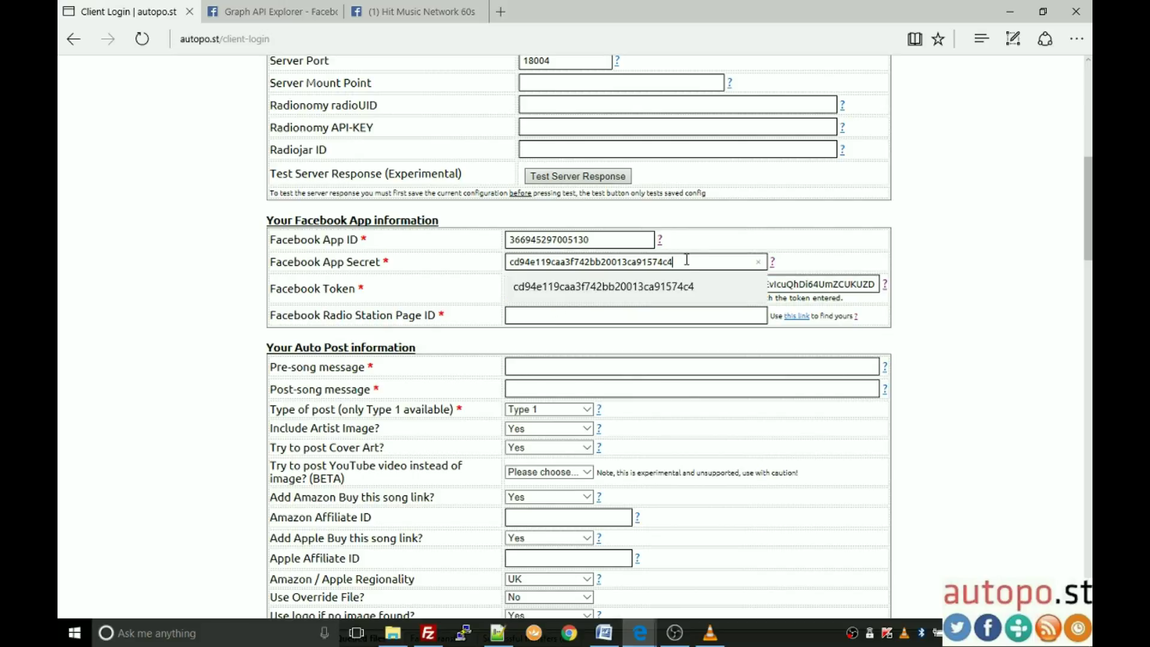
{"action": "left_click", "coordinate": [553, 309]}
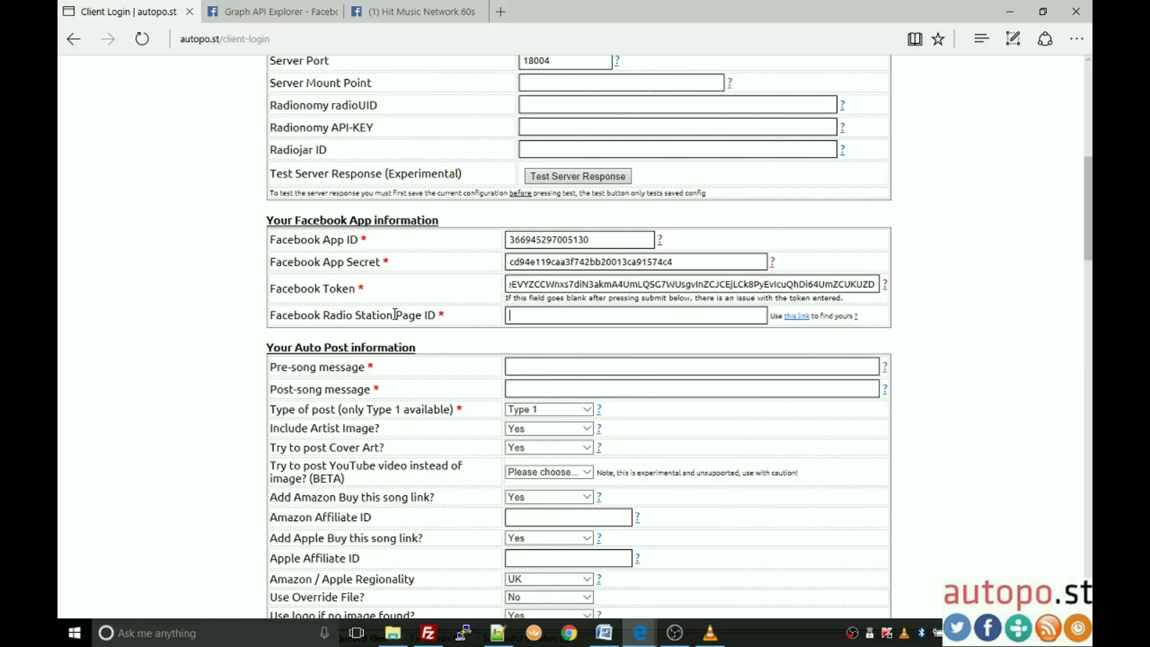
Step: Look up the station Facebook page URL's numeric ID on findmyfbid.com
{"action": "left_click", "coordinate": [794, 318]}
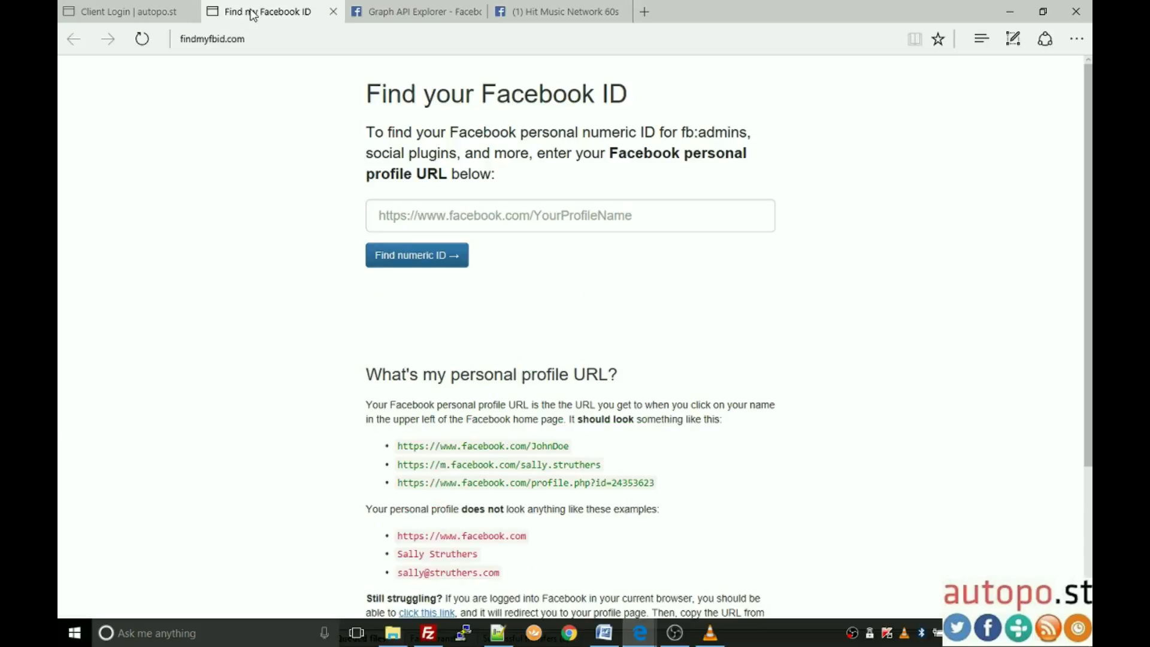
{"action": "left_click", "coordinate": [437, 216]}
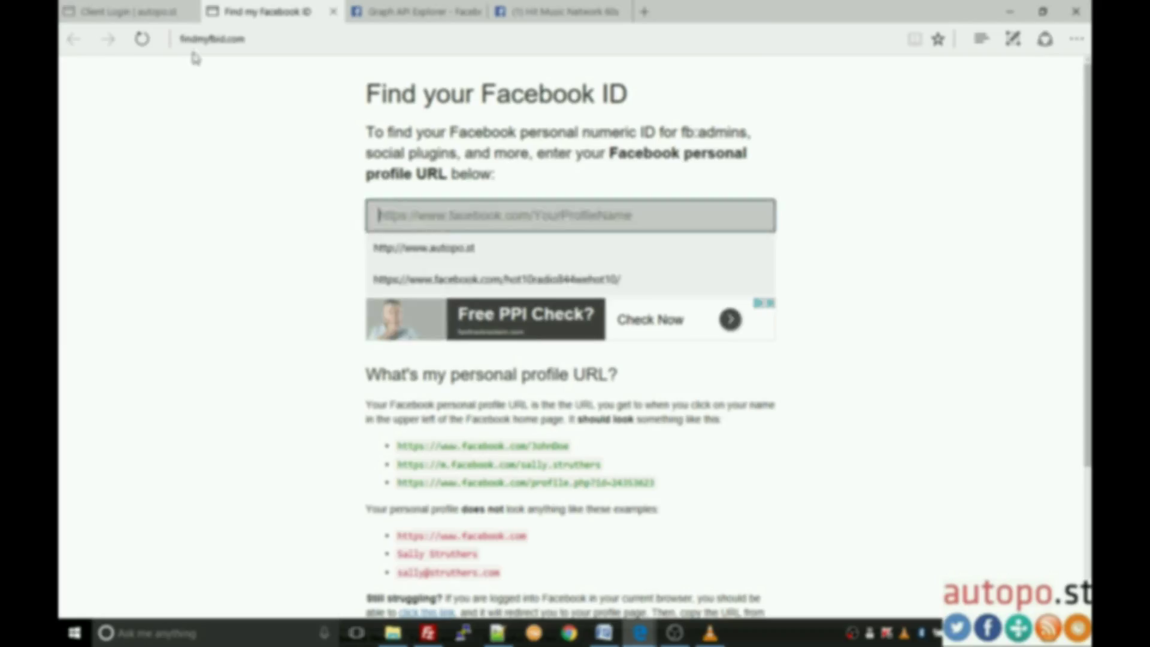
{"action": "left_click", "coordinate": [123, 8]}
{"action": "scroll", "coordinate": [459, 294], "scroll_direction": "up", "scroll_amount": 5}
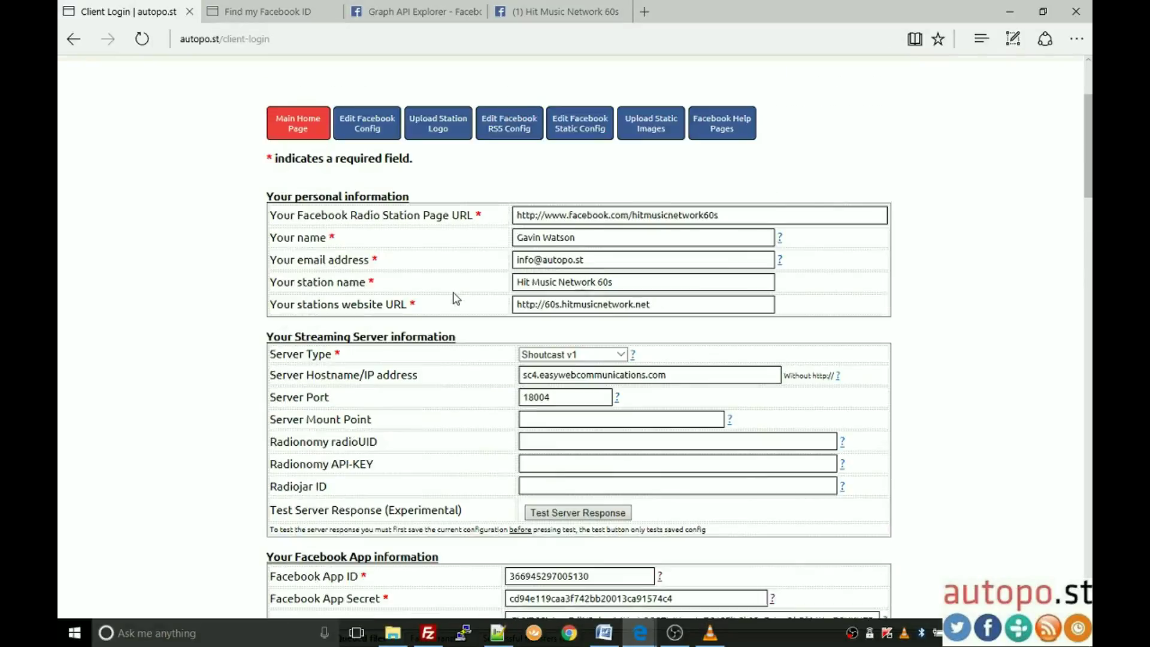
{"action": "left_click_drag", "start_coordinate": [721, 215], "coordinate": [520, 224]}
{"action": "key", "text": "ctrl+c"}
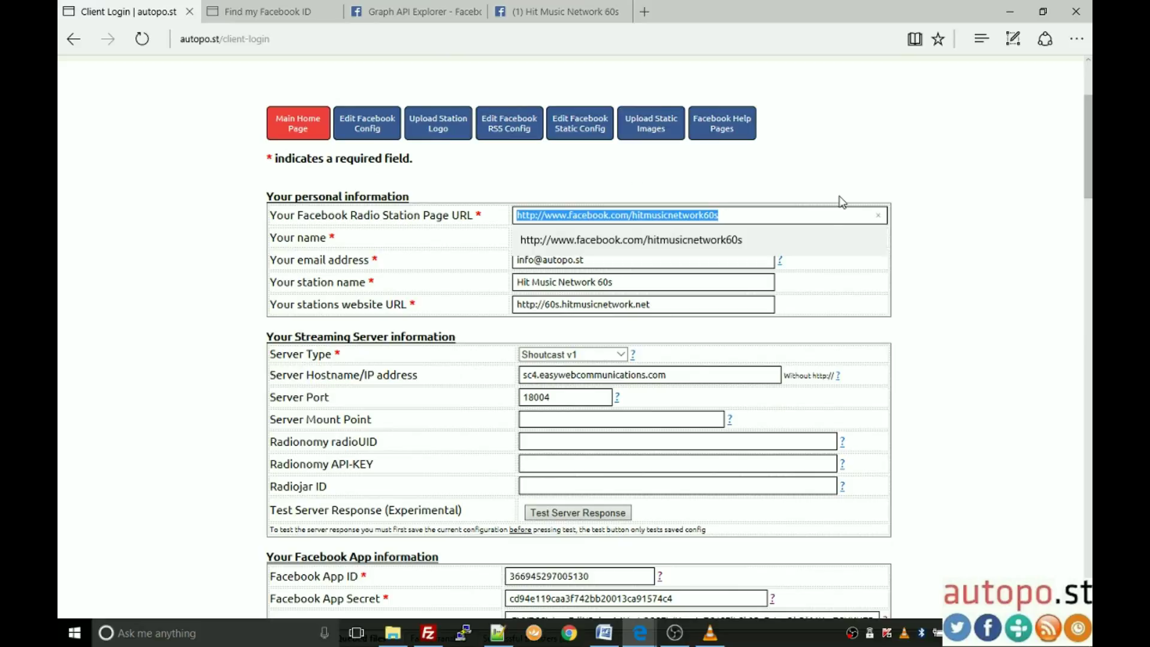
{"action": "left_click", "coordinate": [281, 7]}
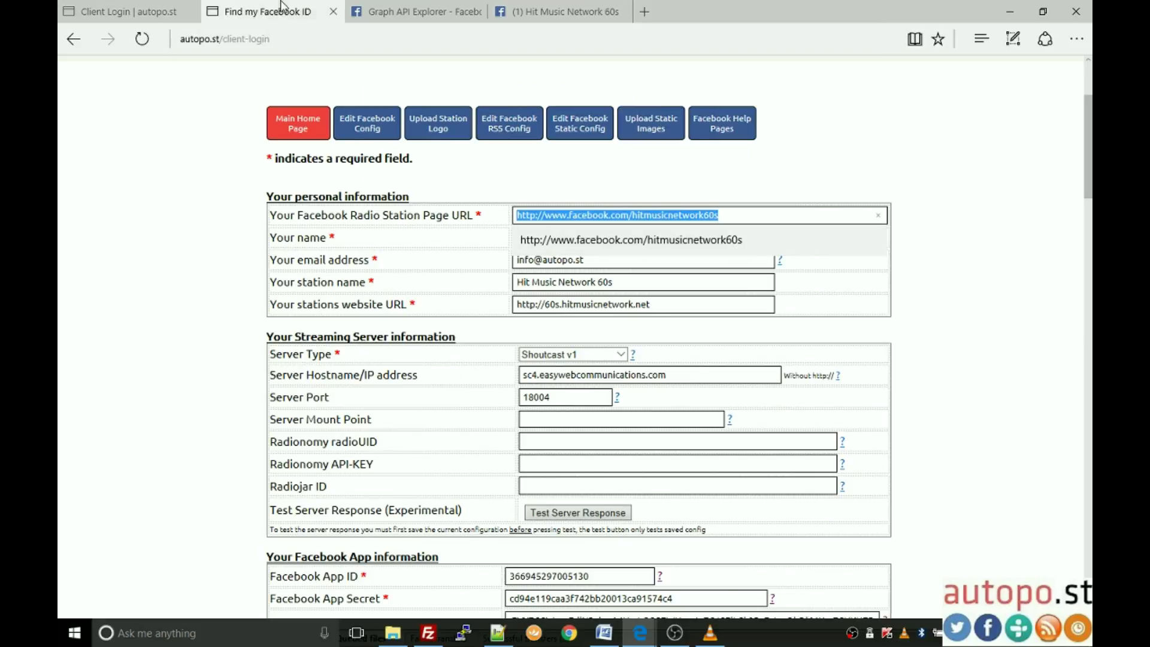
{"action": "left_click", "coordinate": [556, 211]}
{"action": "key", "text": "ctrl+v"}
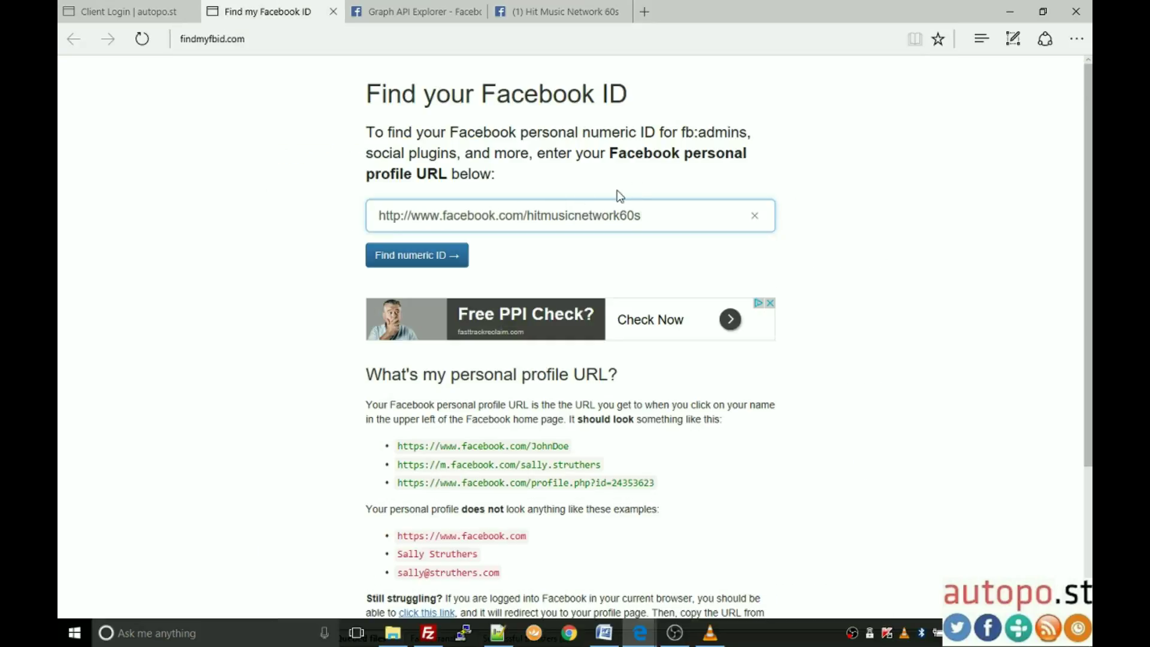
{"action": "left_click", "coordinate": [428, 262]}
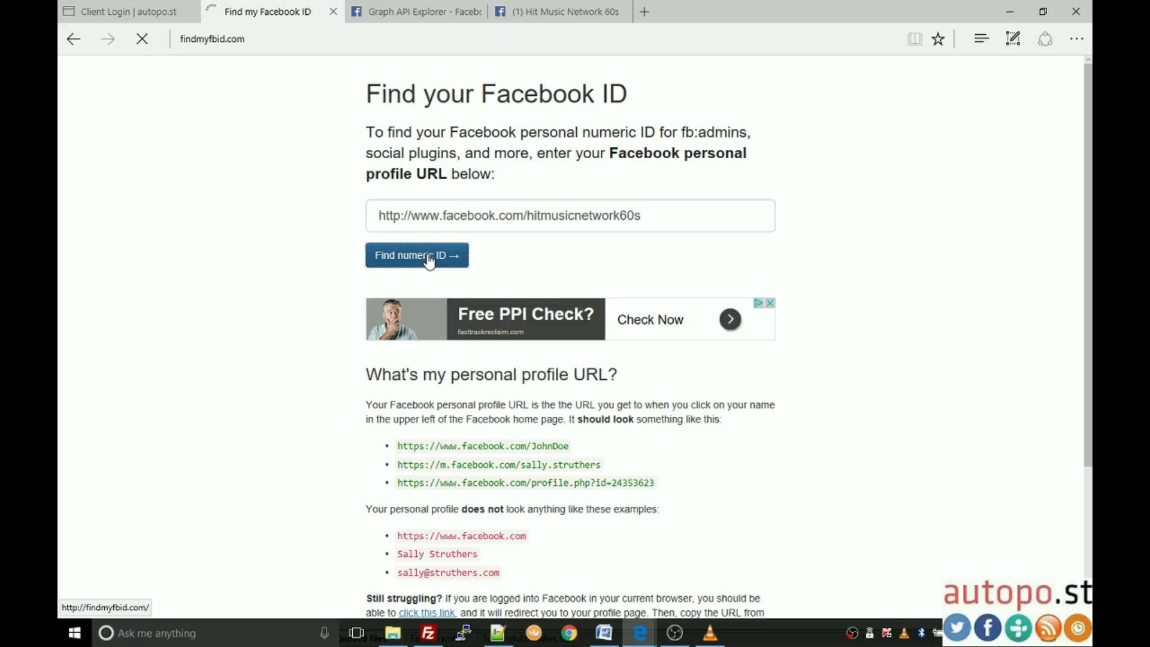
{"action": "left_click_drag", "start_coordinate": [435, 185], "coordinate": [717, 189]}
{"action": "key", "text": "ctrl+c"}
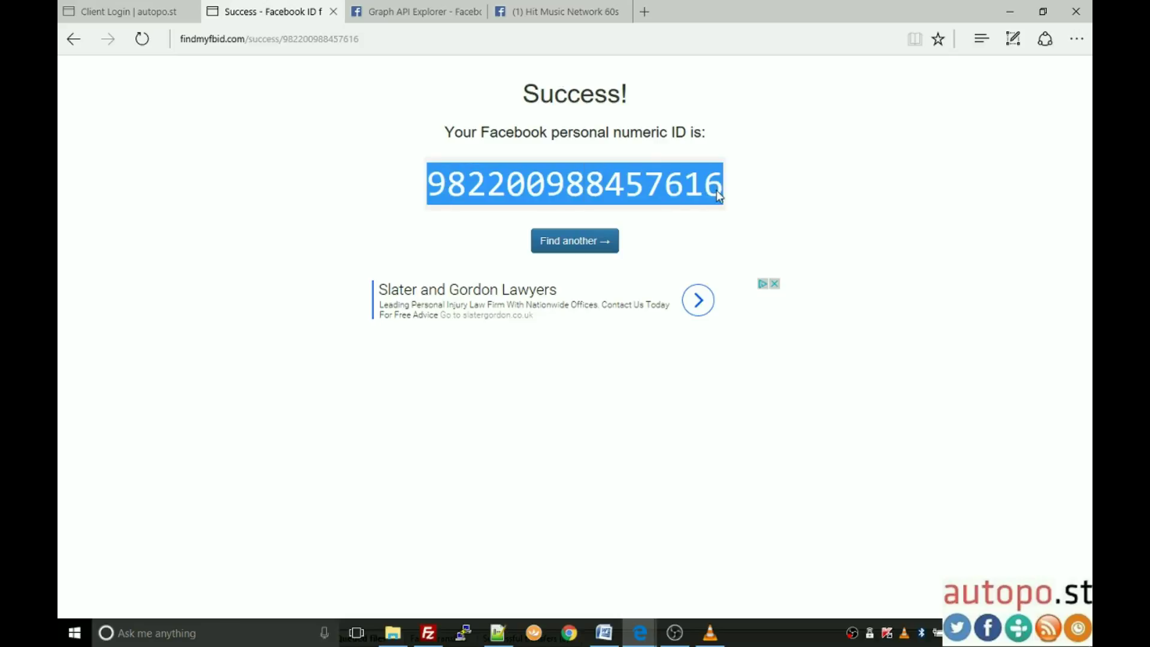
{"action": "left_click", "coordinate": [137, 11]}
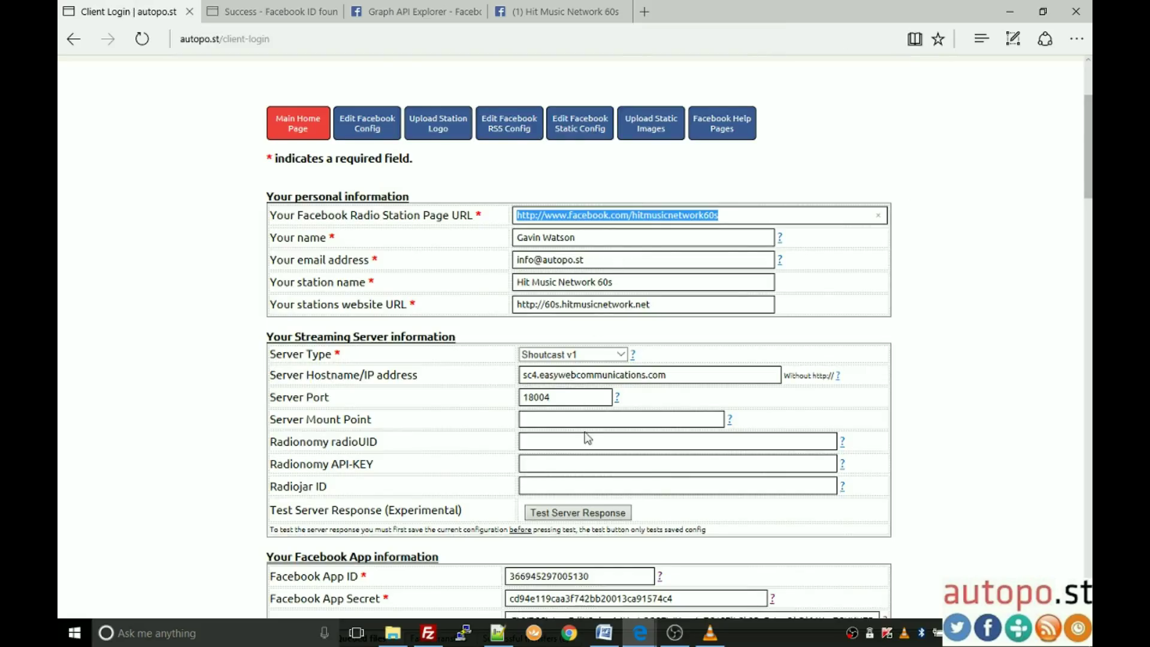
{"action": "scroll", "coordinate": [477, 400], "scroll_direction": "down", "scroll_amount": 3}
{"action": "left_click", "coordinate": [580, 483]}
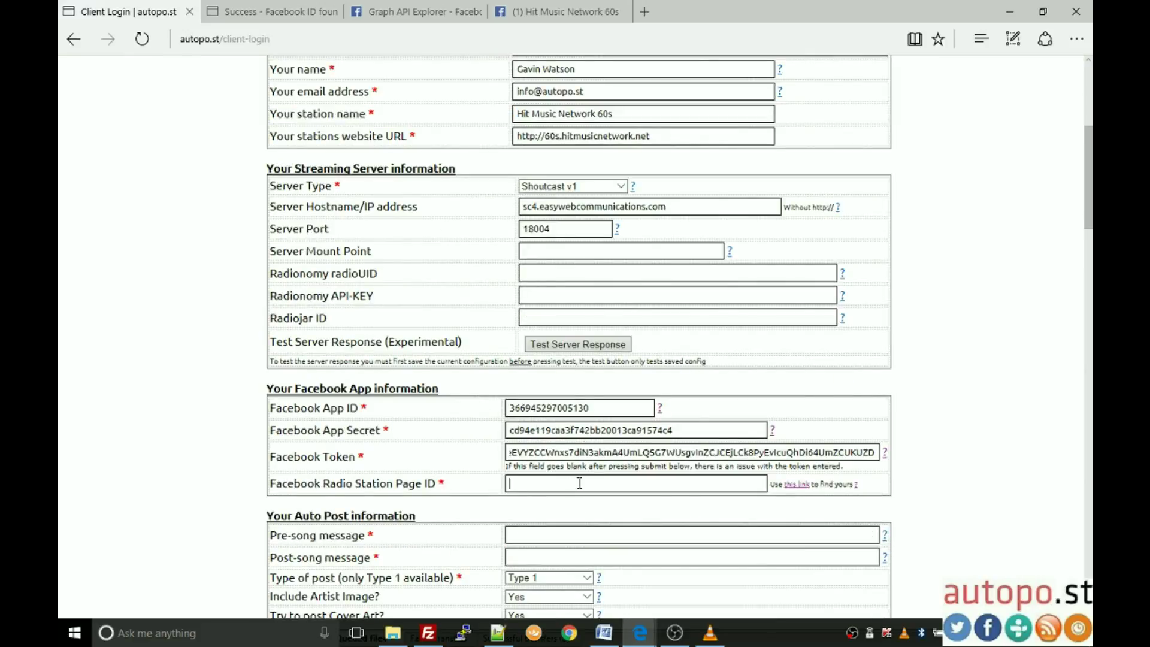
{"action": "key", "text": "ctrl+v"}
{"action": "scroll", "coordinate": [441, 412], "scroll_direction": "down", "scroll_amount": 6}
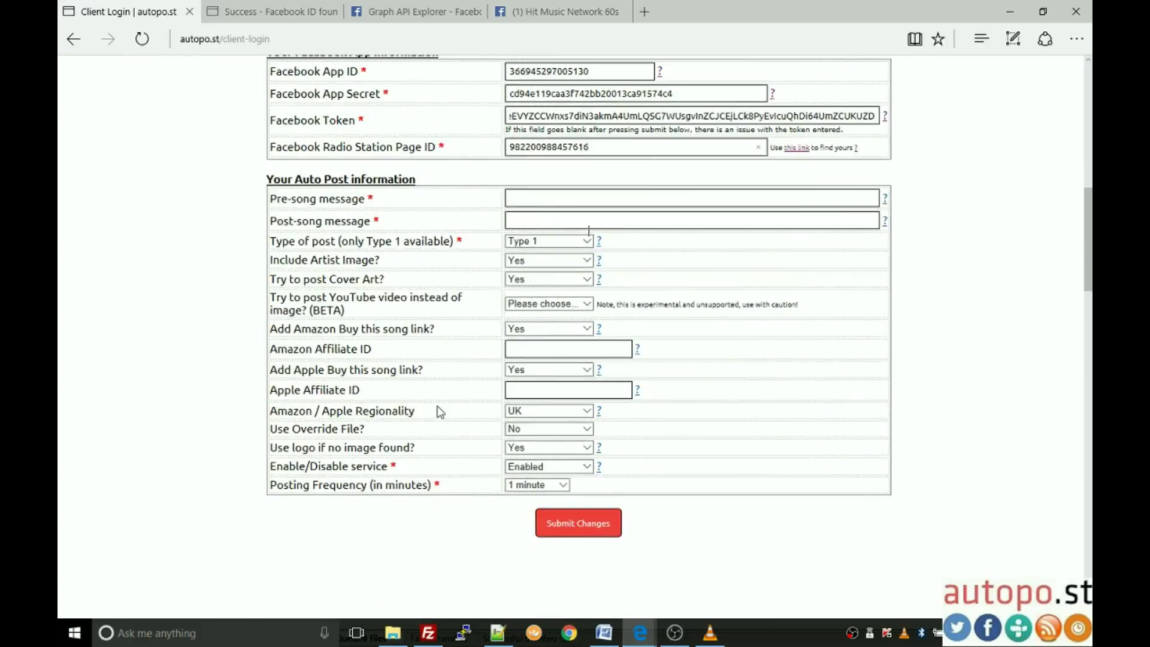
{"action": "left_click", "coordinate": [580, 525]}
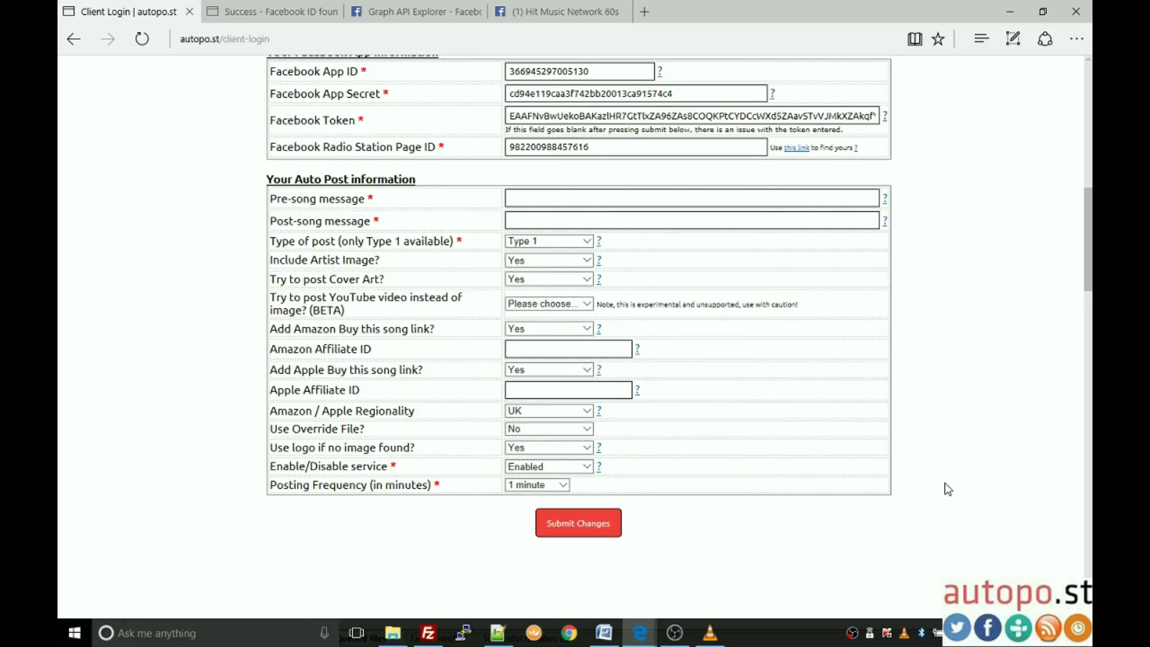
{"action": "scroll", "coordinate": [599, 300], "scroll_direction": "up", "scroll_amount": 2}
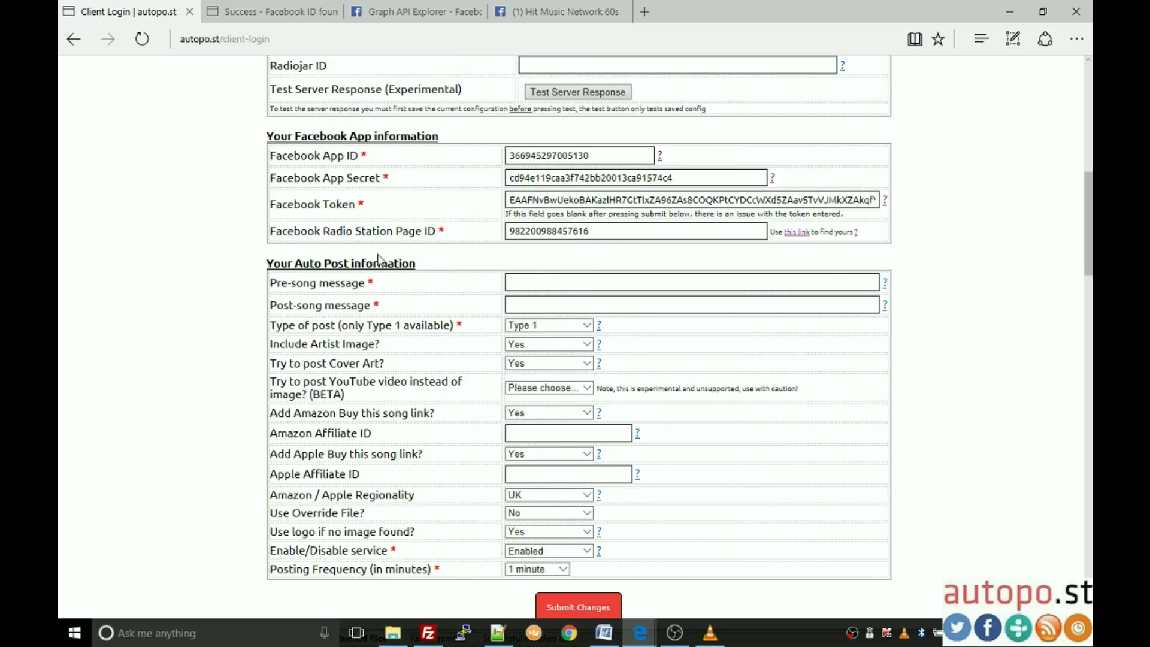
Step: Enter 'Now Playing on Hit Music Network 60s' as the pre-song message
{"action": "left_click", "coordinate": [538, 282]}
{"action": "type", "text": "Now Playing on Hit Music Network 60s"}
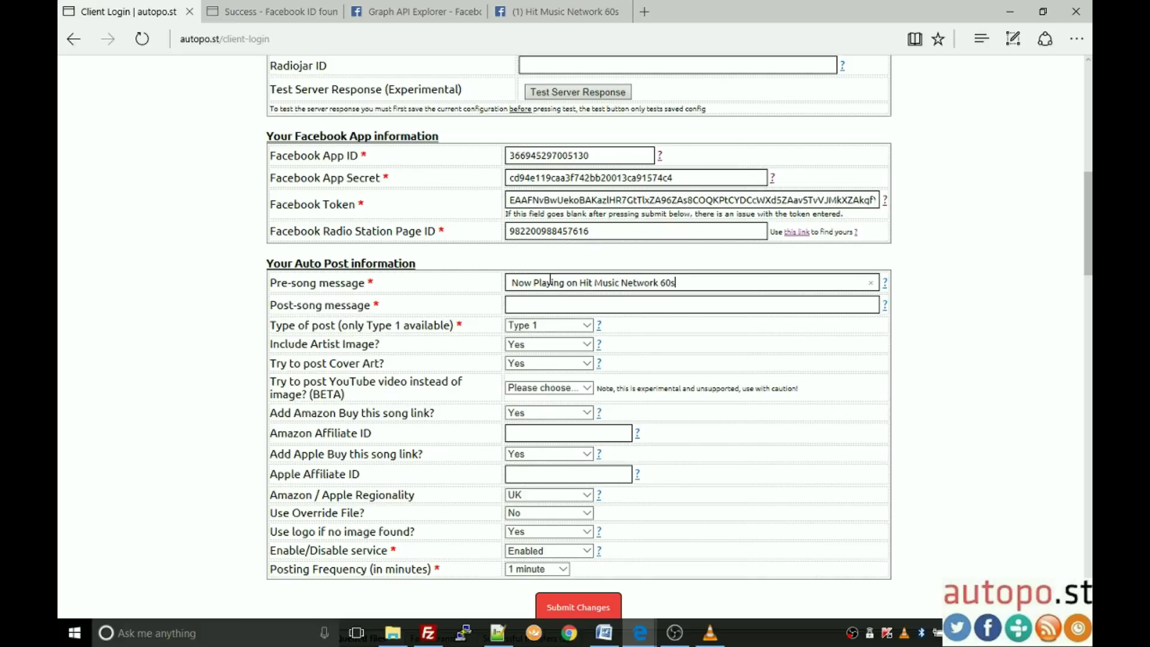
{"action": "left_click", "coordinate": [512, 282]}
{"action": "left_click", "coordinate": [534, 308]}
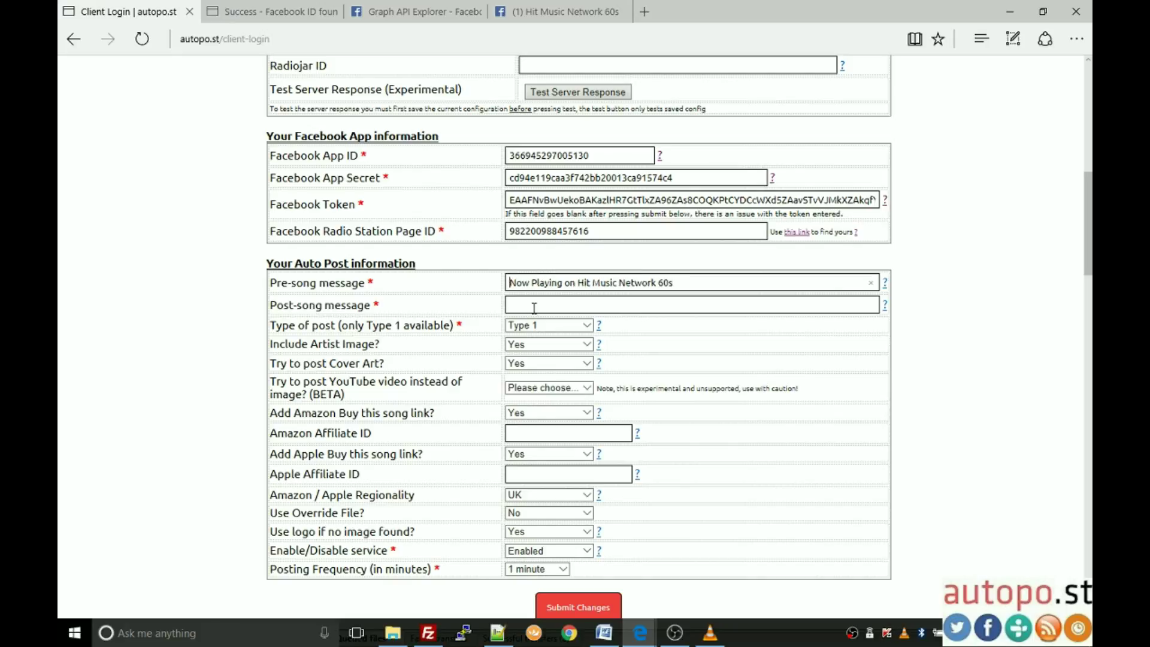
{"action": "left_click", "coordinate": [591, 308]}
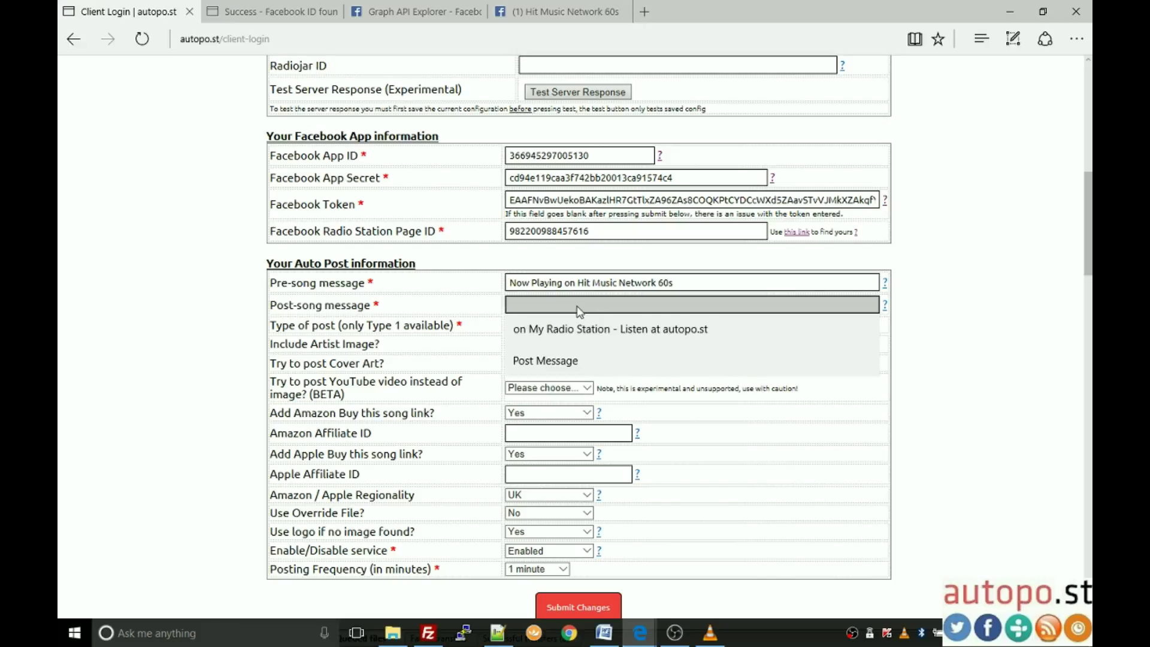
{"action": "left_click", "coordinate": [566, 297]}
{"action": "left_click_drag", "start_coordinate": [701, 280], "coordinate": [470, 269]}
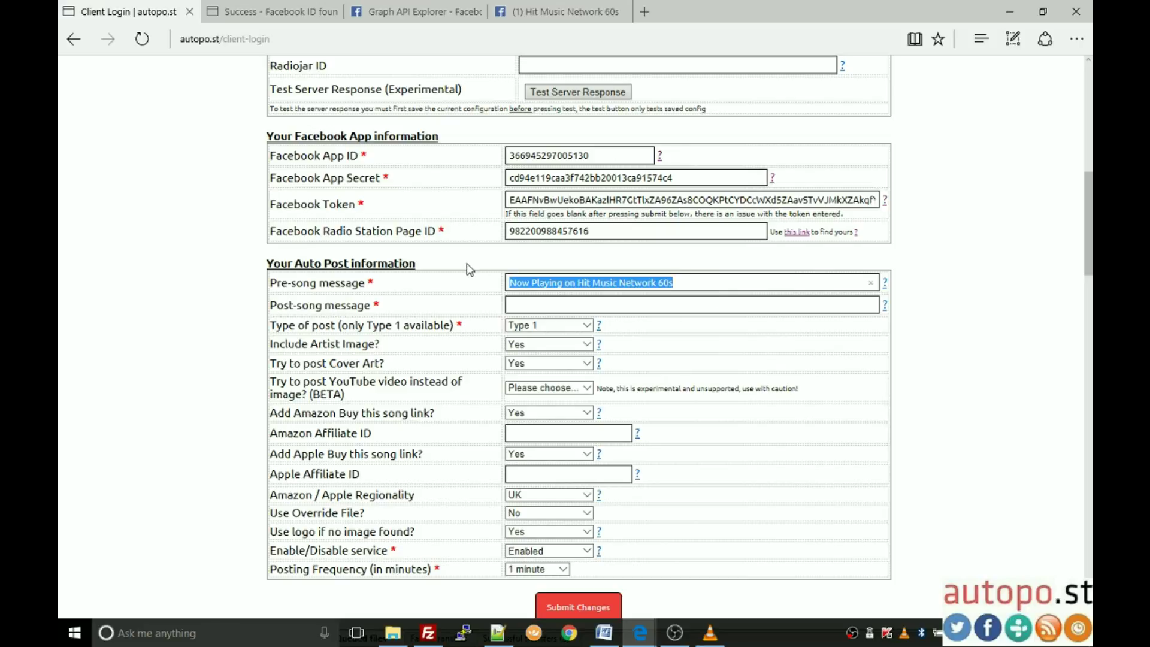
{"action": "left_click", "coordinate": [566, 306]}
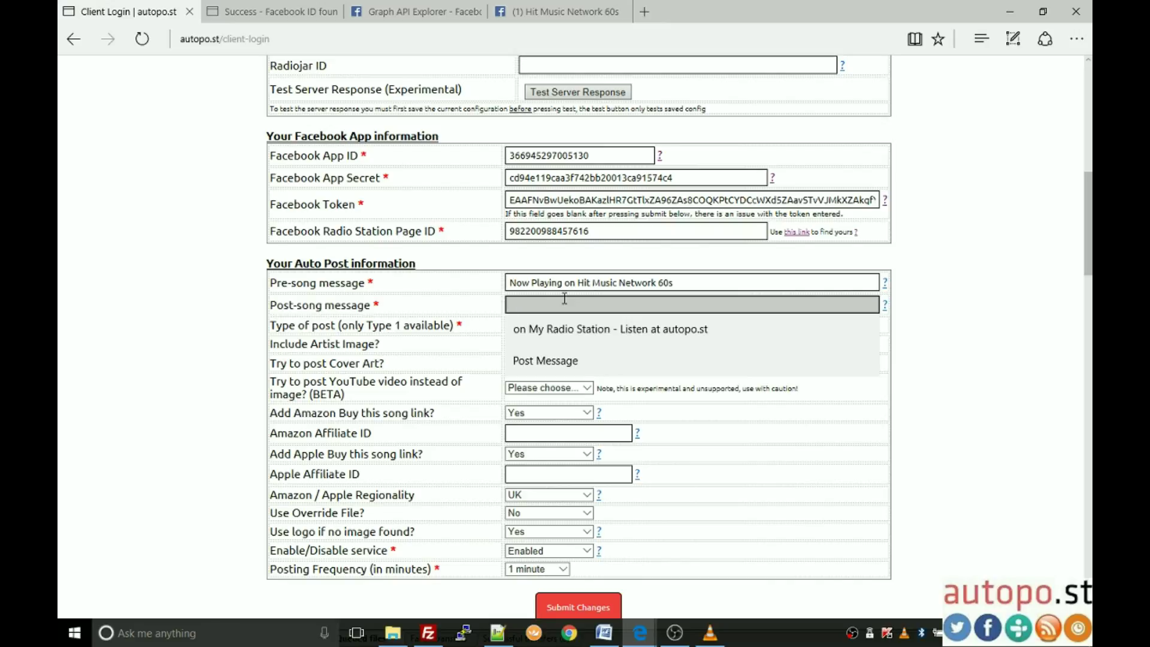
{"action": "type", "text": "Click here to"}
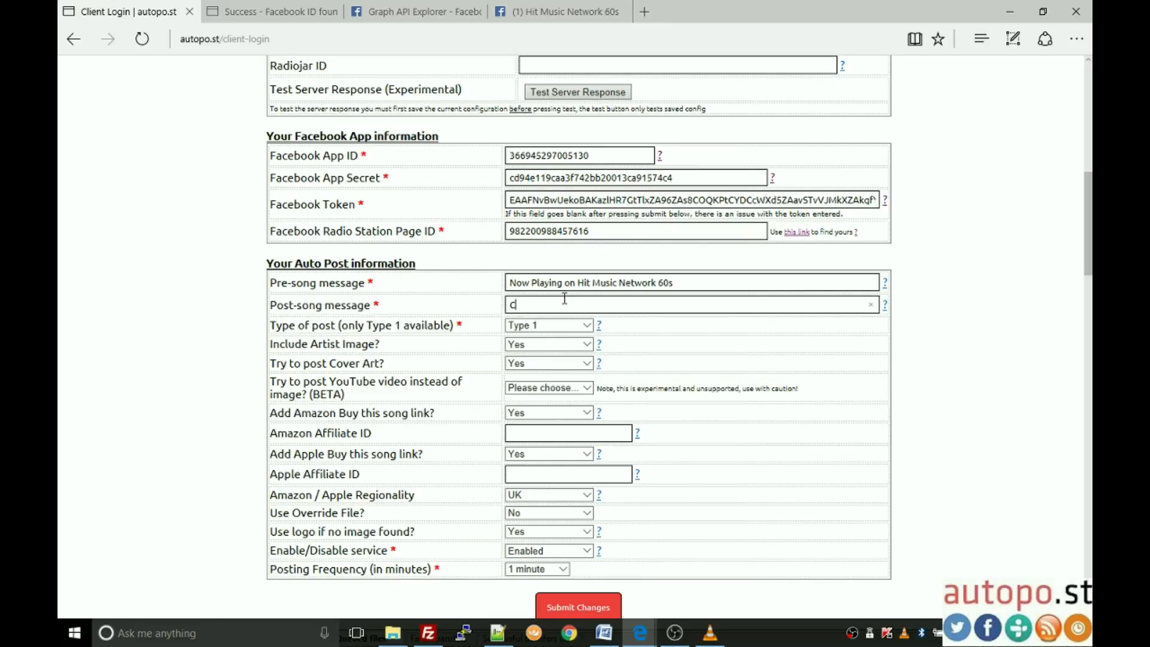
{"action": "type", "text": " listen live : http://60s"}
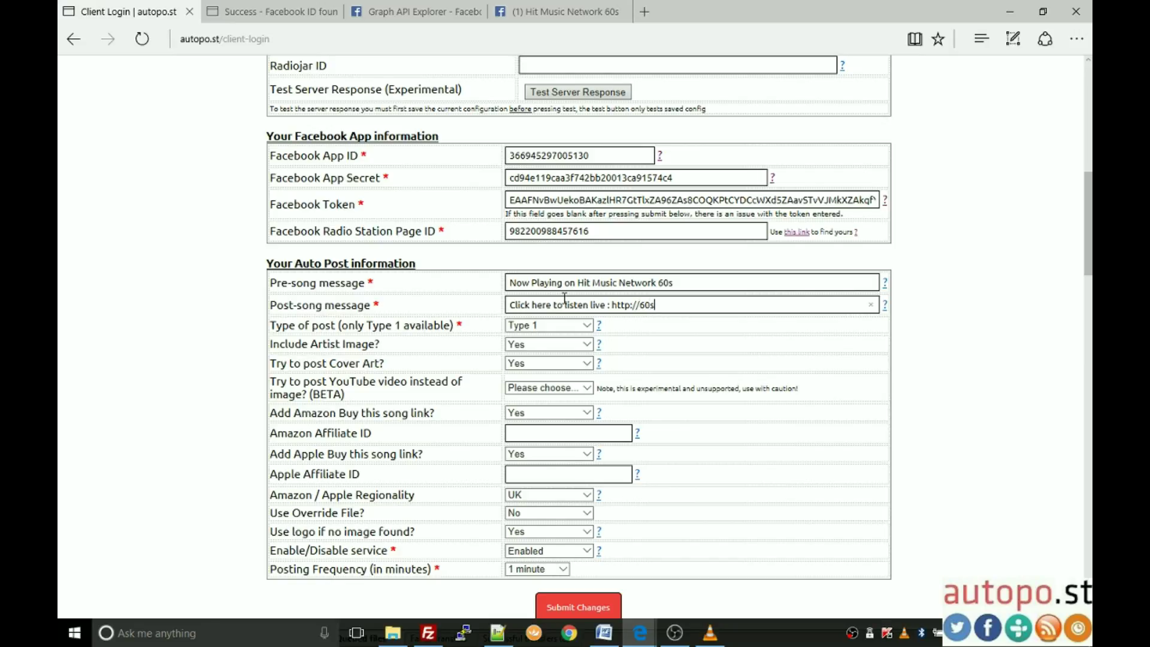
{"action": "type", "text": ".hitmusicnetwork.net"}
Step: Keep post type Type 1, and set artist image and cover art posting to Yes
{"action": "scroll", "coordinate": [564, 298], "scroll_direction": "down", "scroll_amount": 2}
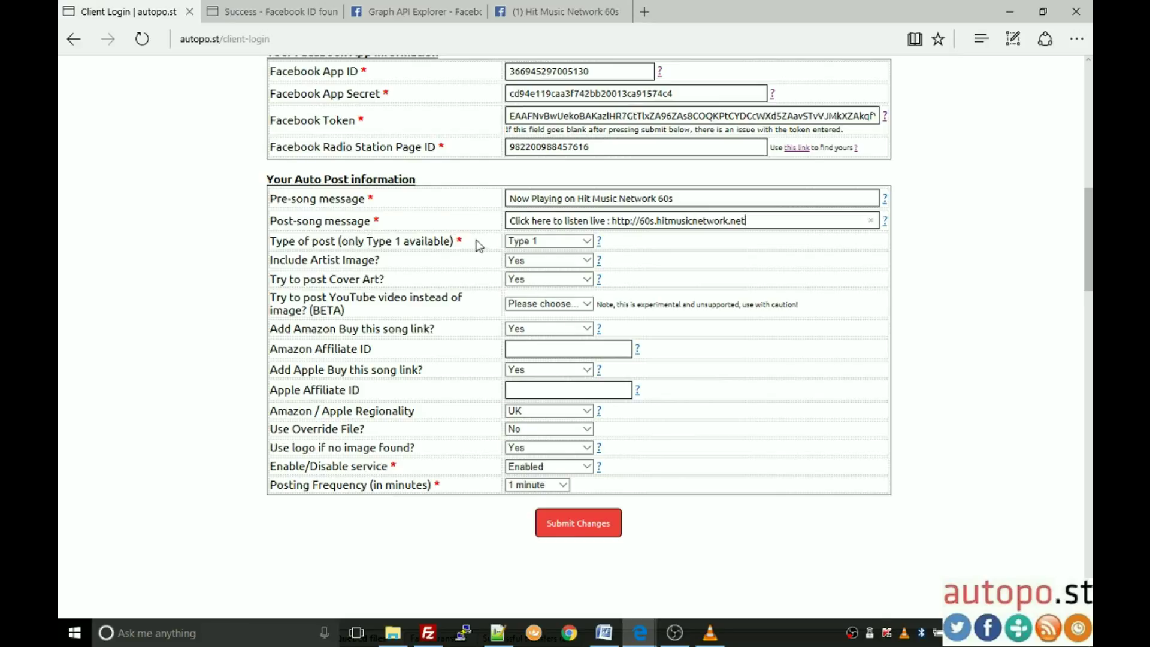
{"action": "left_click", "coordinate": [581, 245]}
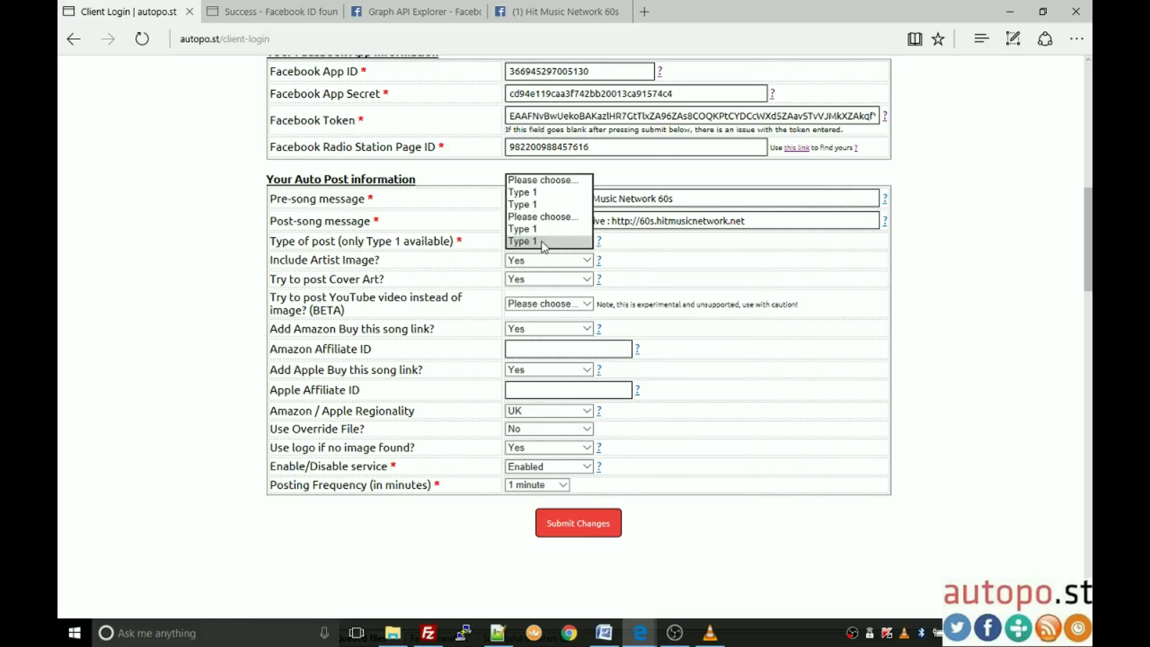
{"action": "left_click", "coordinate": [545, 243]}
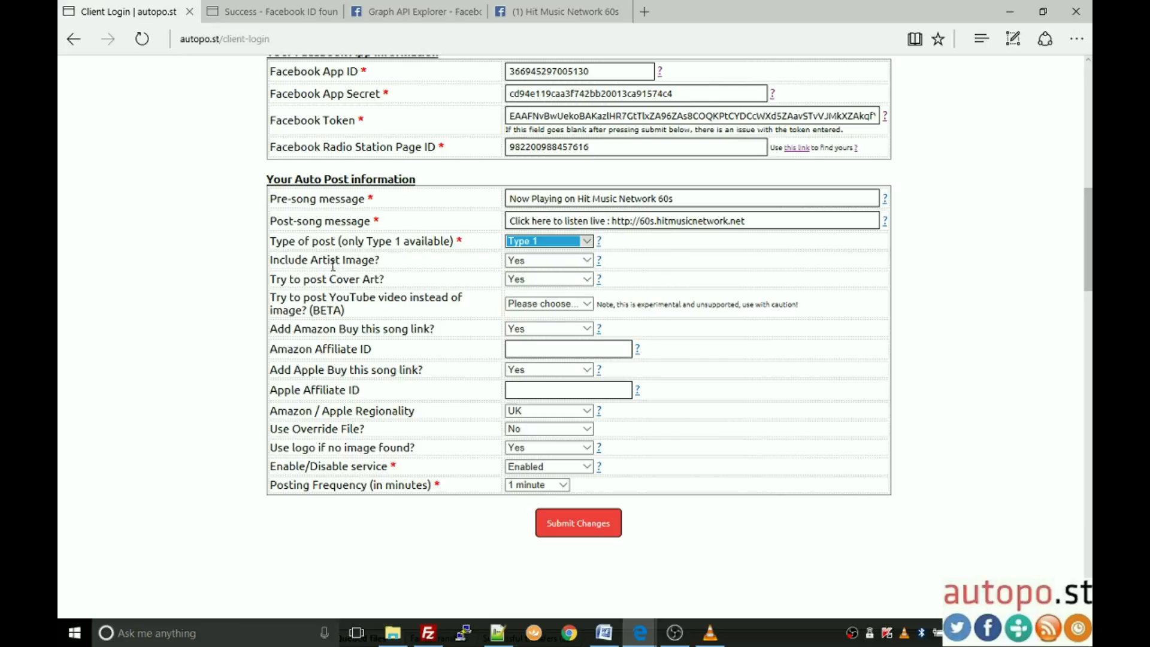
{"action": "left_click", "coordinate": [591, 266]}
{"action": "left_click", "coordinate": [560, 260]}
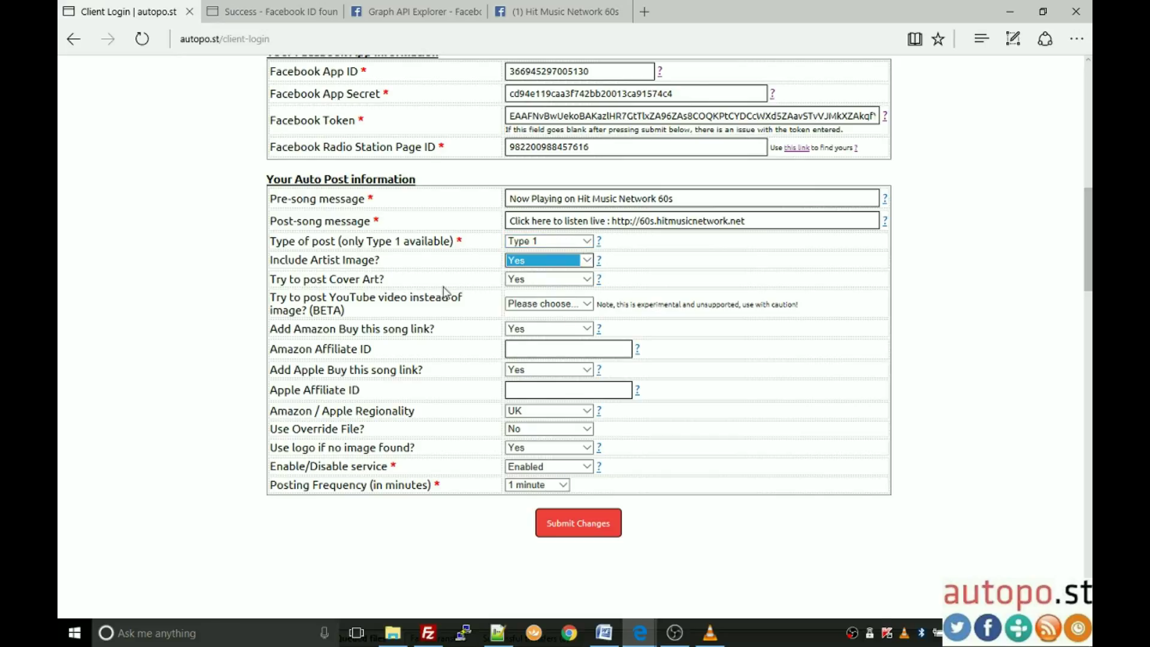
{"action": "left_click", "coordinate": [590, 279]}
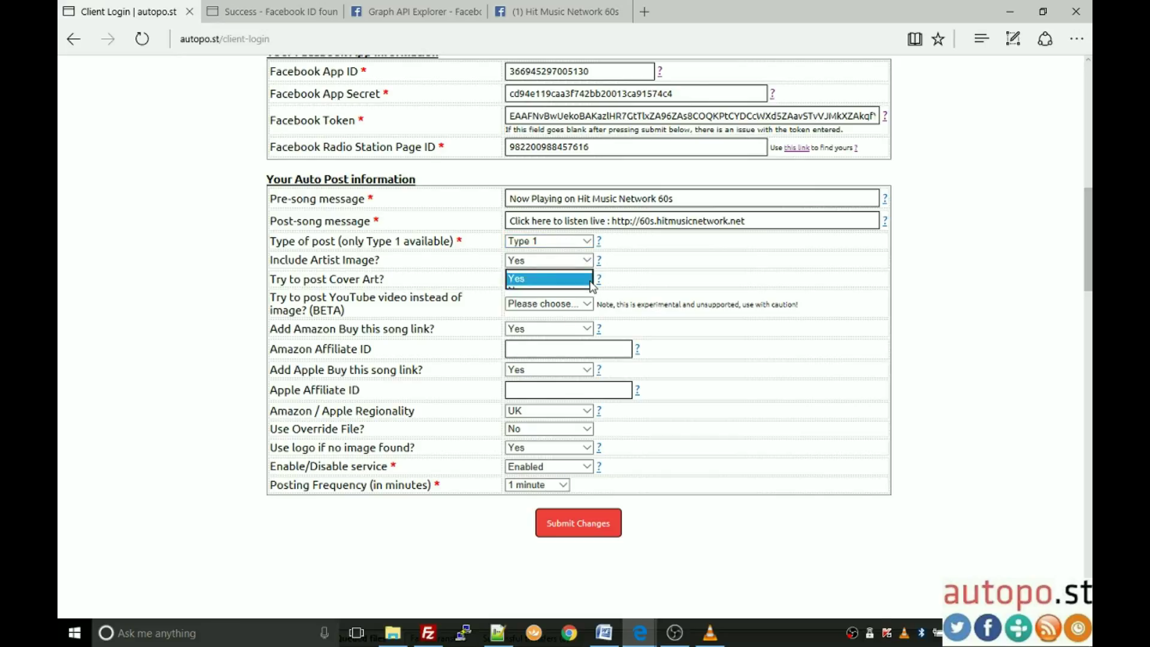
{"action": "left_click", "coordinate": [548, 278]}
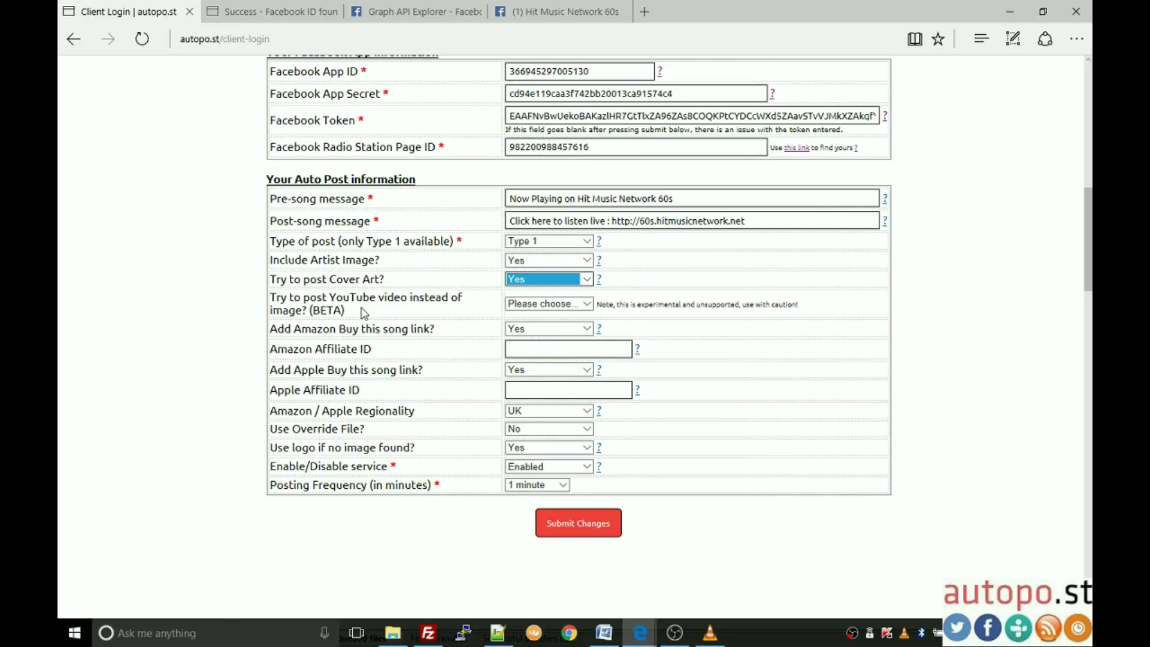
Step: Set 'Try to post YouTube video instead of image?' to No
{"action": "left_click", "coordinate": [587, 304]}
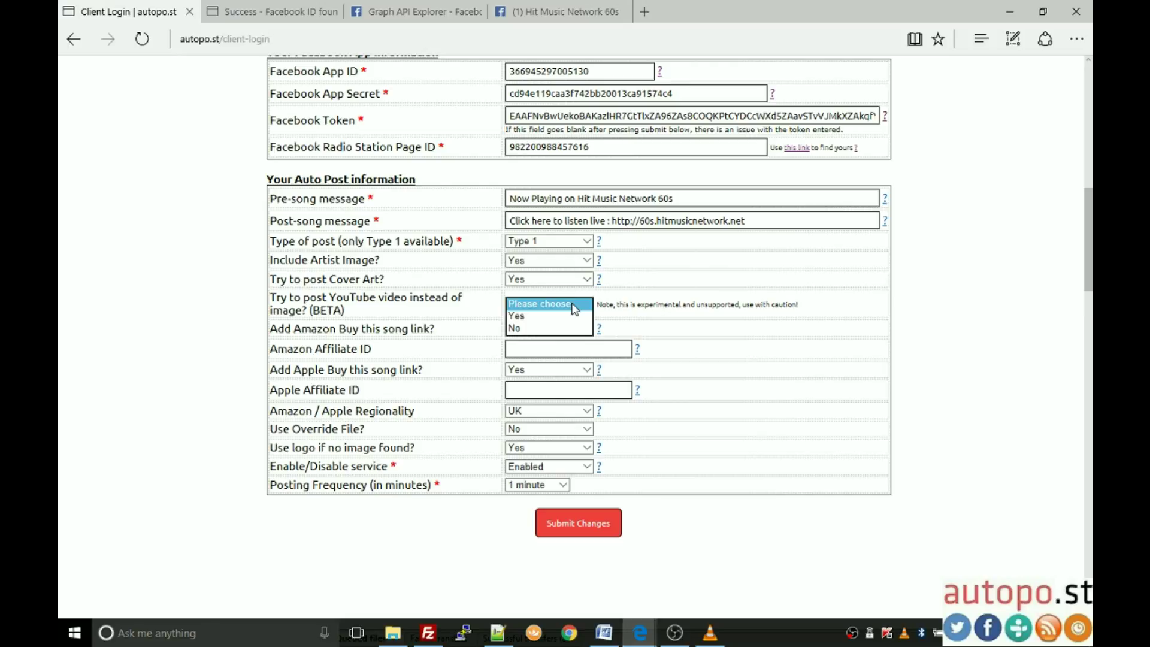
{"action": "left_click", "coordinate": [560, 329]}
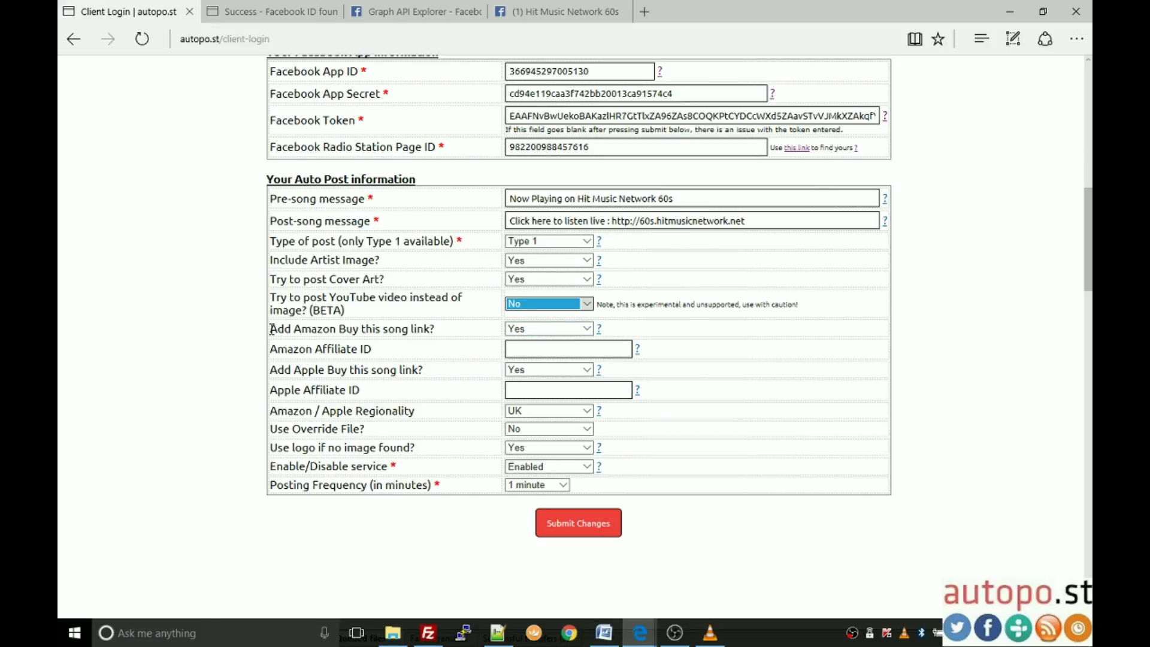
{"action": "left_click_drag", "start_coordinate": [271, 328], "coordinate": [433, 329]}
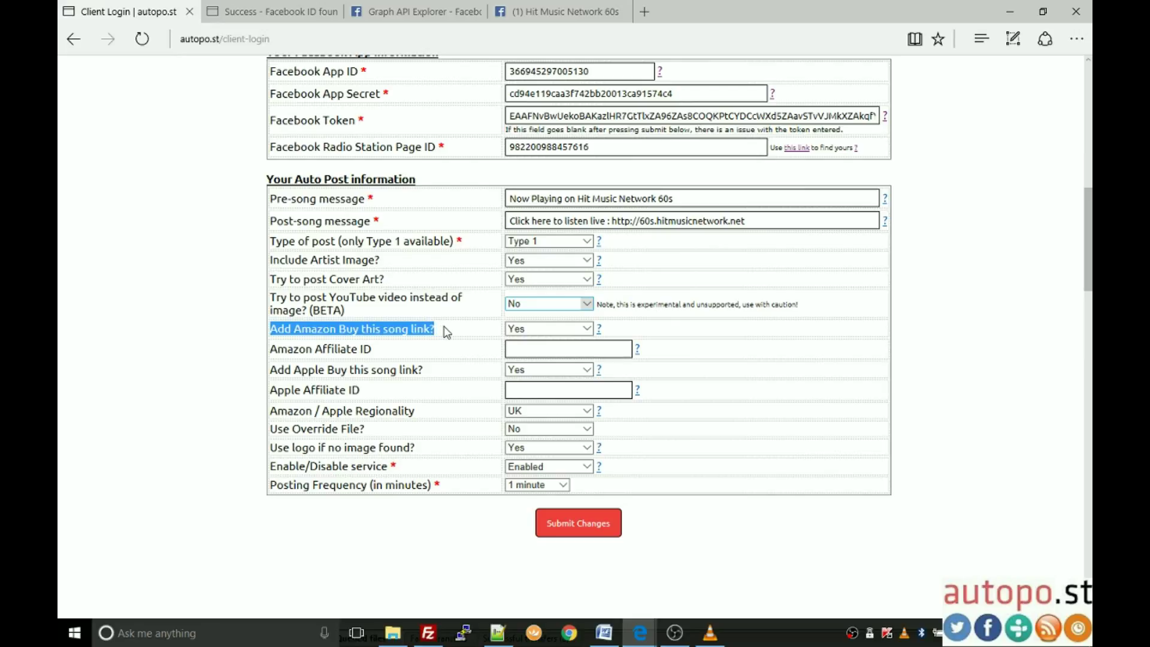
Step: Choose No for 'Add Amazon Buy this song link?' and 'Add Apple Buy this song link?'
{"action": "left_click", "coordinate": [447, 331]}
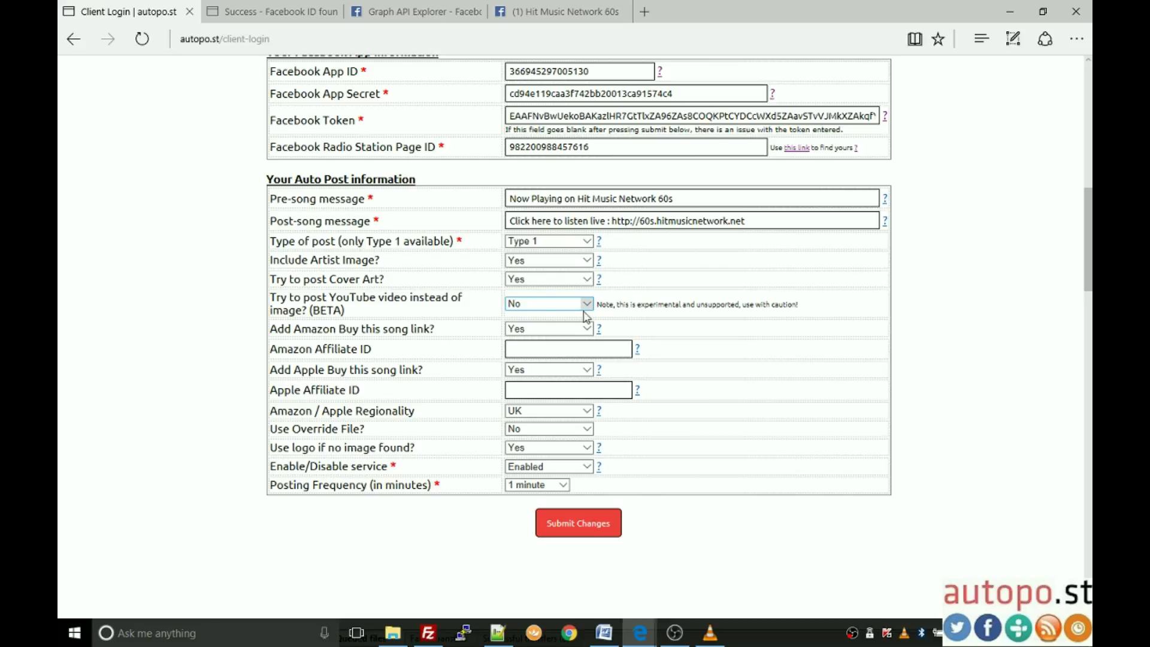
{"action": "left_click", "coordinate": [588, 331]}
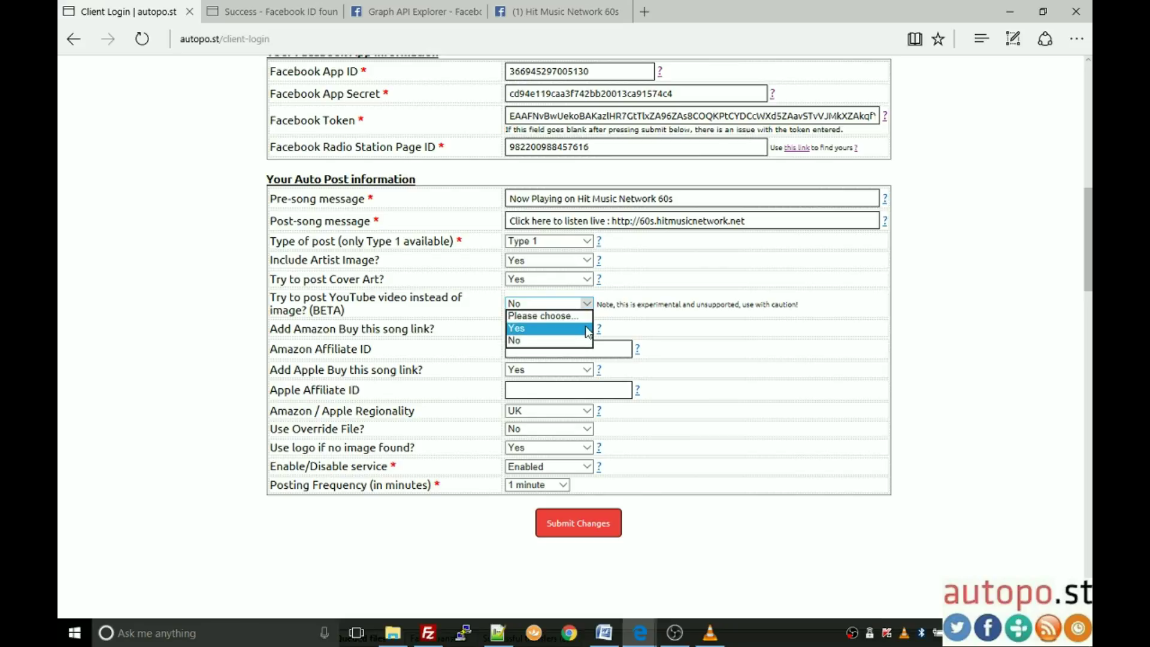
{"action": "left_click", "coordinate": [551, 343]}
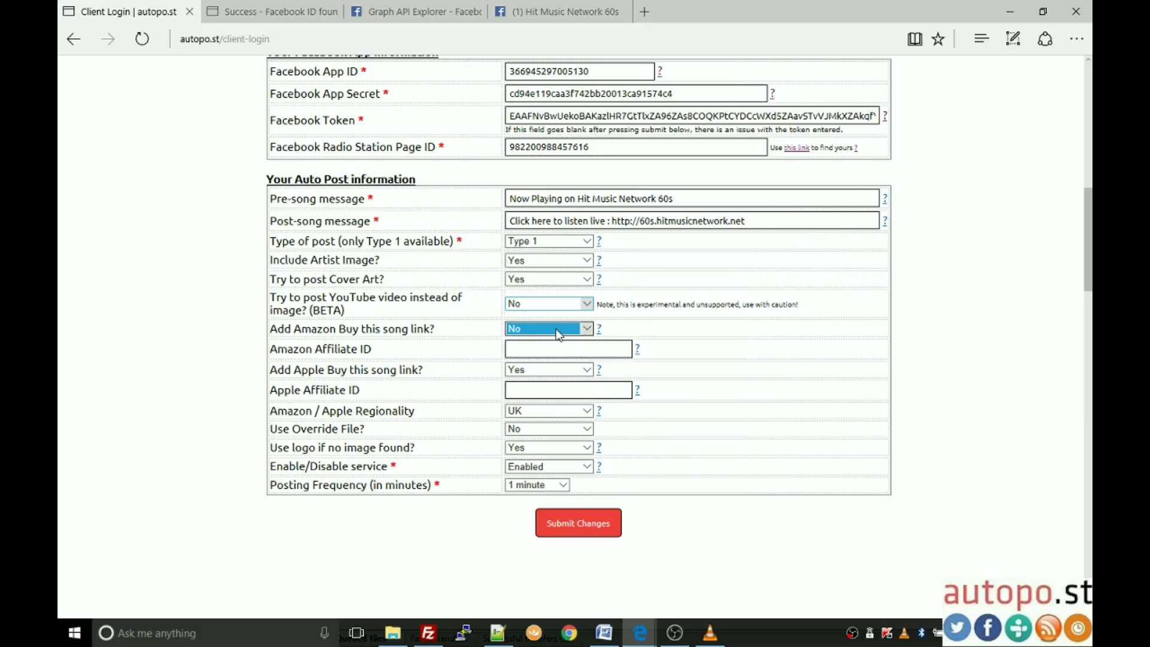
{"action": "left_click", "coordinate": [558, 331]}
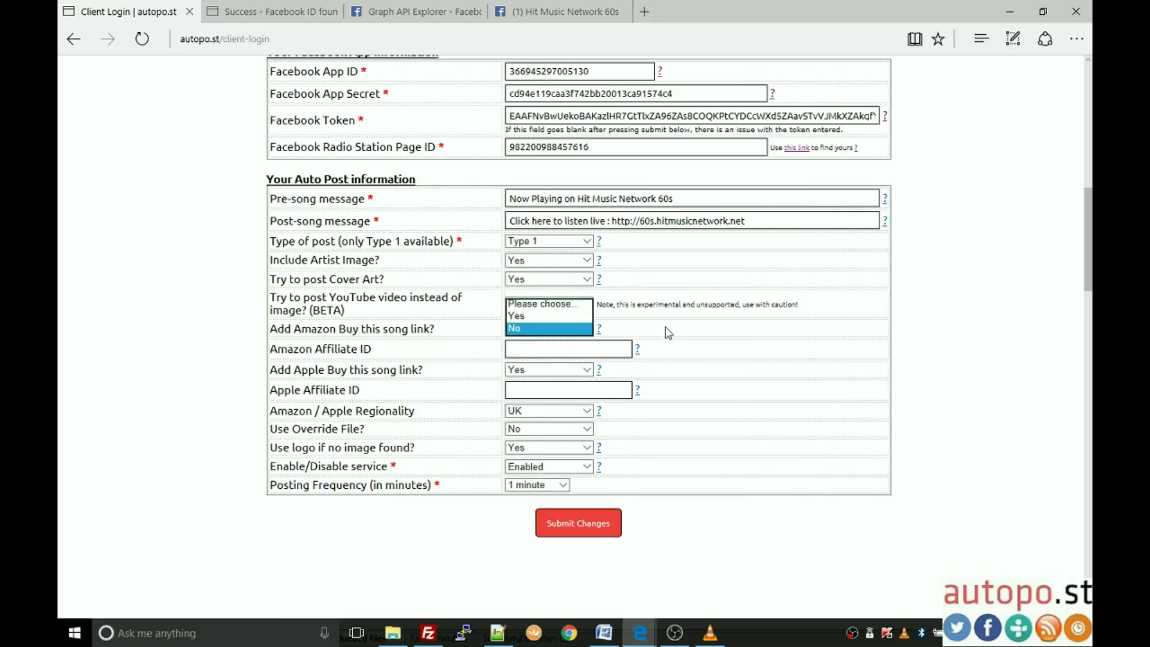
{"action": "left_click", "coordinate": [562, 348]}
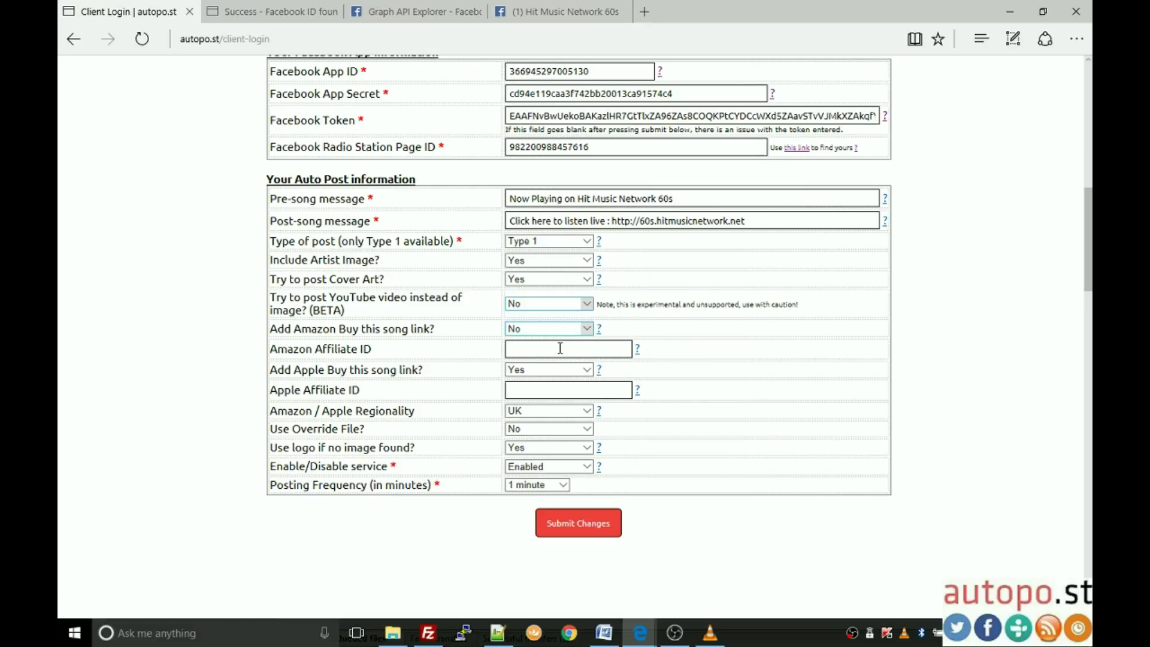
{"action": "left_click", "coordinate": [589, 374]}
{"action": "left_click", "coordinate": [551, 383]}
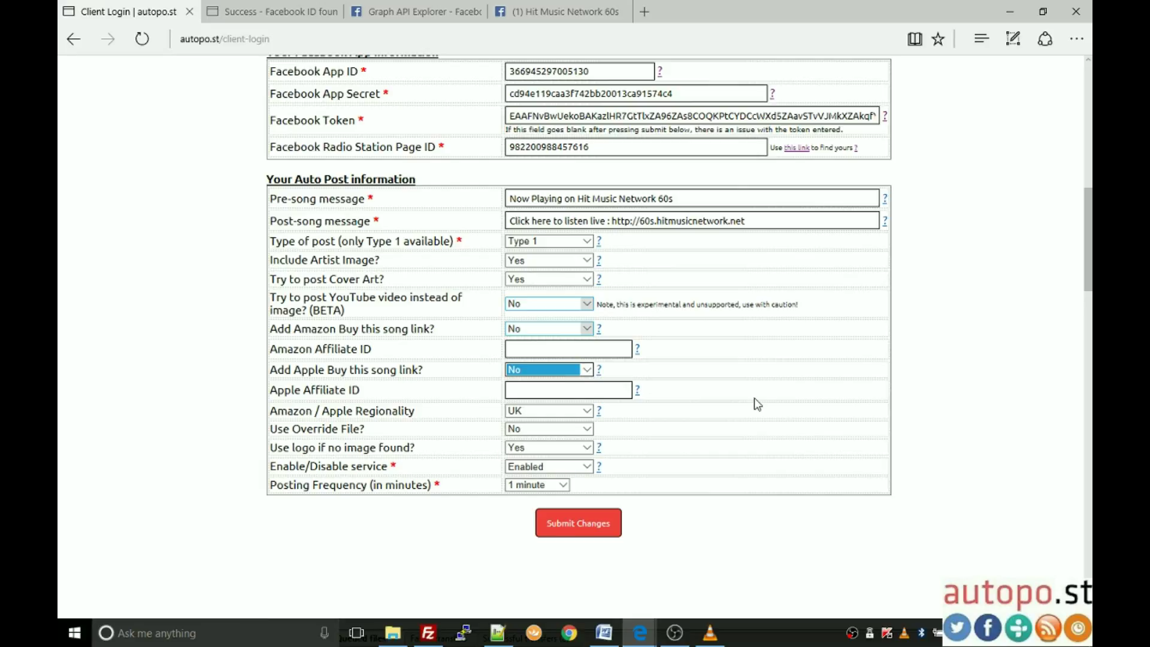
Step: Keep Amazon / Apple Regionality at UK and set 'Use logo if no image found?' to No
{"action": "scroll", "coordinate": [753, 397], "scroll_direction": "down", "scroll_amount": 1}
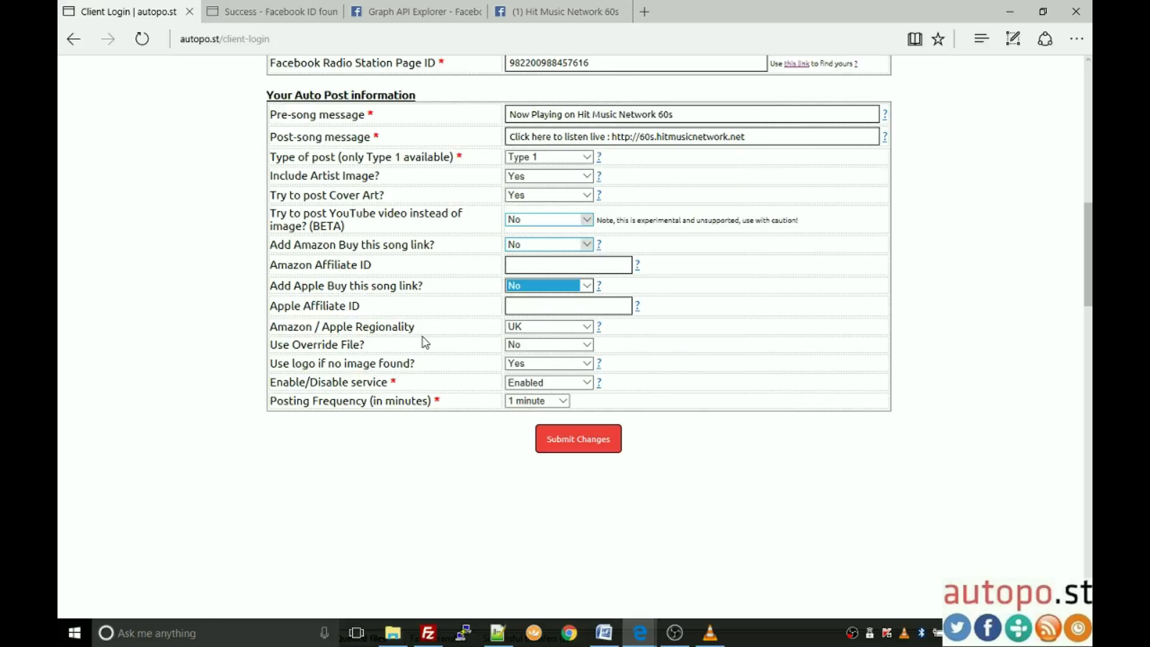
{"action": "left_click", "coordinate": [549, 327]}
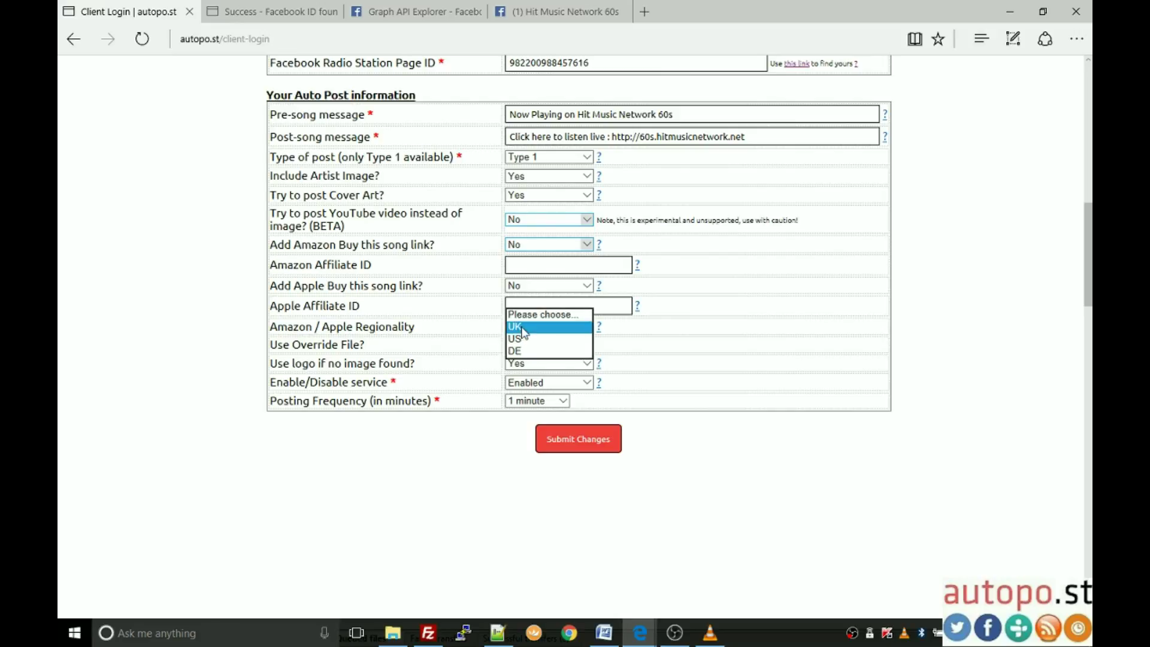
{"action": "left_click", "coordinate": [522, 328]}
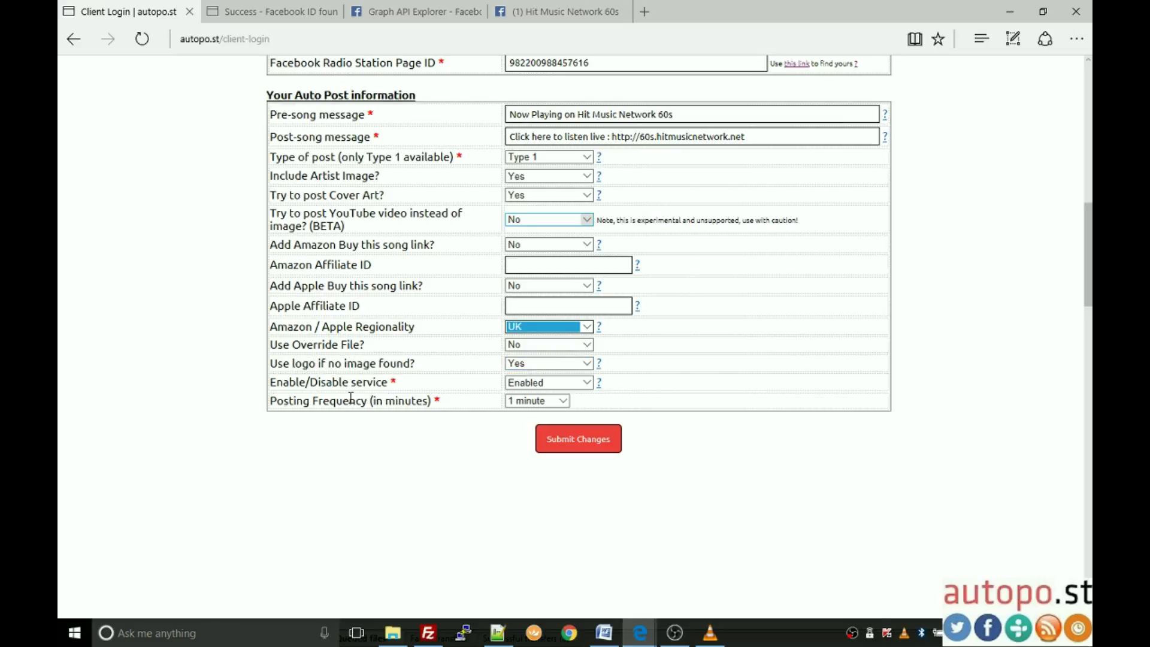
{"action": "left_click", "coordinate": [586, 365]}
{"action": "left_click", "coordinate": [554, 375]}
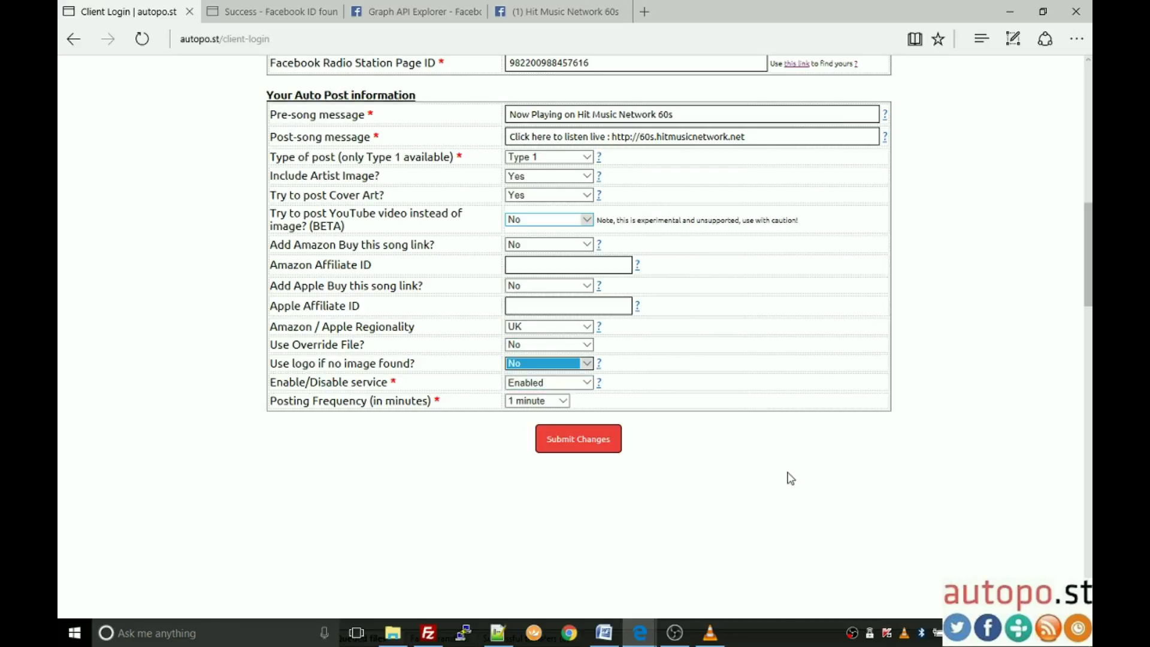
{"action": "scroll", "coordinate": [797, 476], "scroll_direction": "up", "scroll_amount": 2}
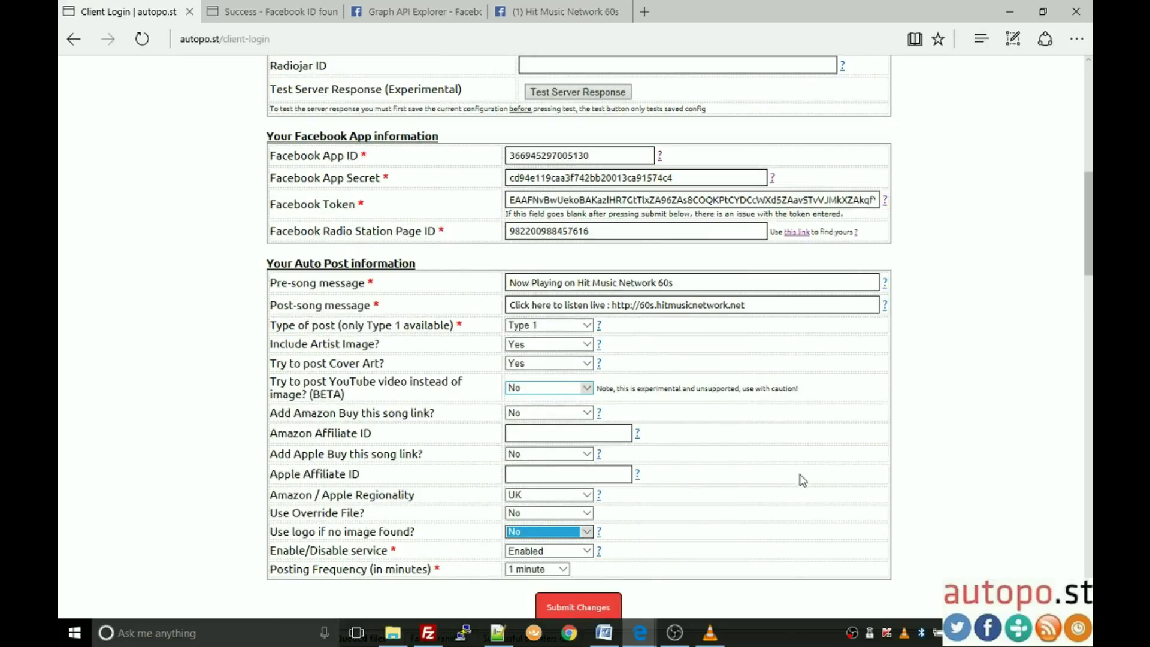
{"action": "scroll", "coordinate": [802, 481], "scroll_direction": "down", "scroll_amount": 1}
{"action": "scroll", "coordinate": [802, 480], "scroll_direction": "down", "scroll_amount": 1}
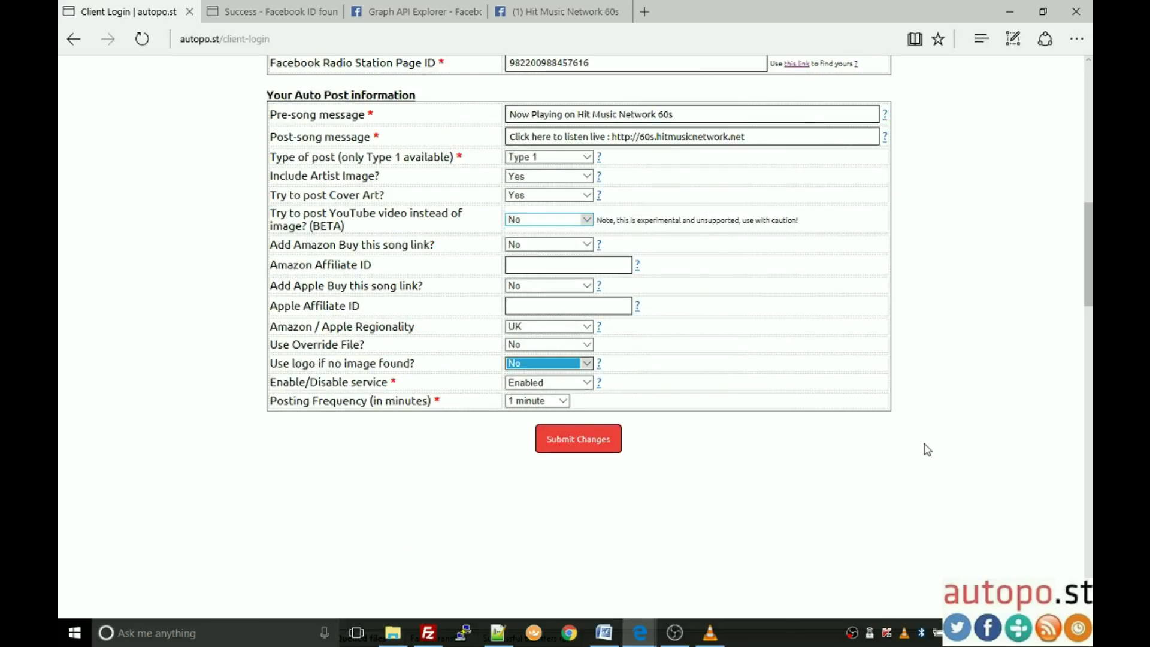
{"action": "scroll", "coordinate": [944, 441], "scroll_direction": "up", "scroll_amount": 10}
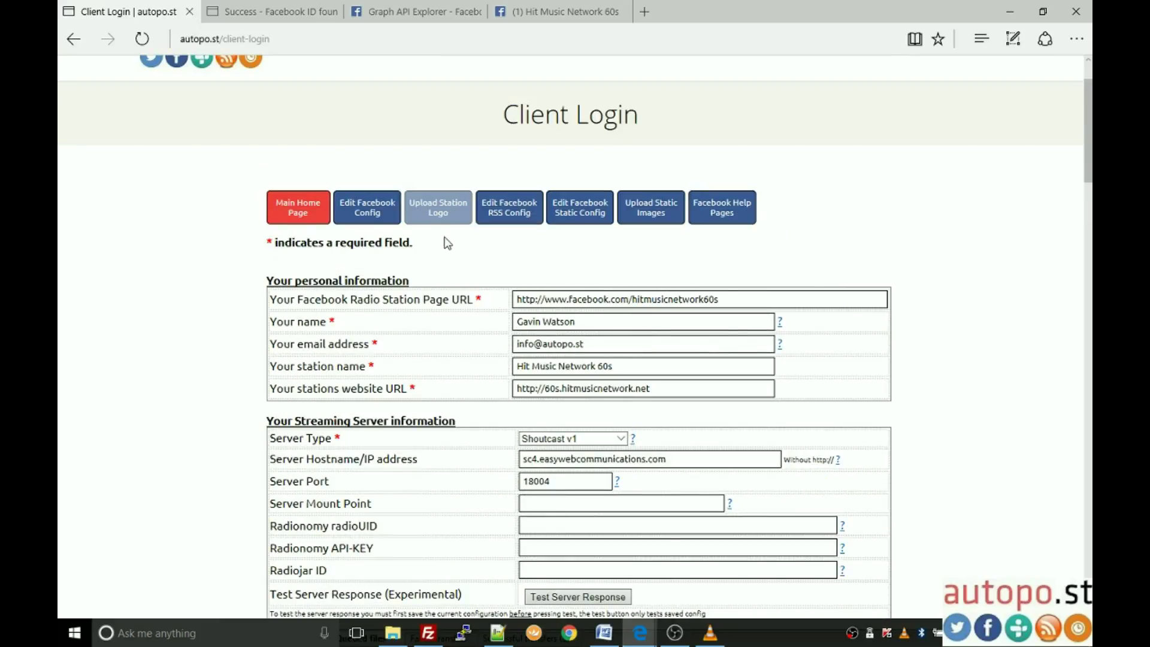
{"action": "scroll", "coordinate": [439, 231], "scroll_direction": "down", "scroll_amount": 10}
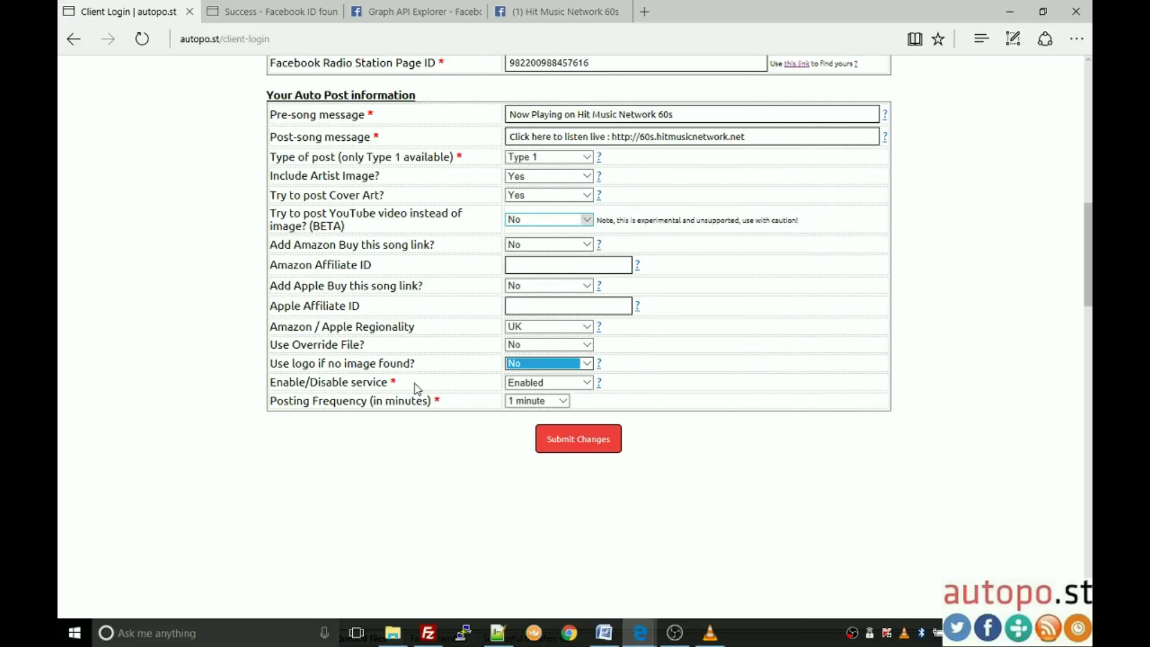
Step: Leave the Enable/Disable service option on Enabled after briefly trying Disabled
{"action": "left_click", "coordinate": [588, 388]}
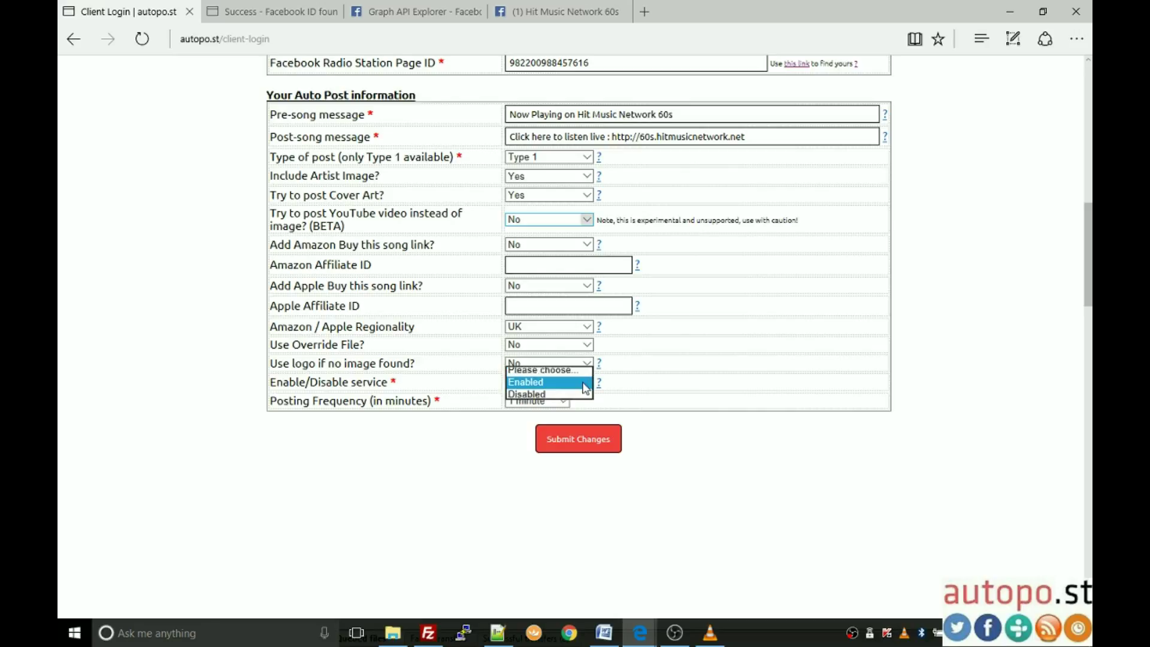
{"action": "left_click", "coordinate": [563, 389]}
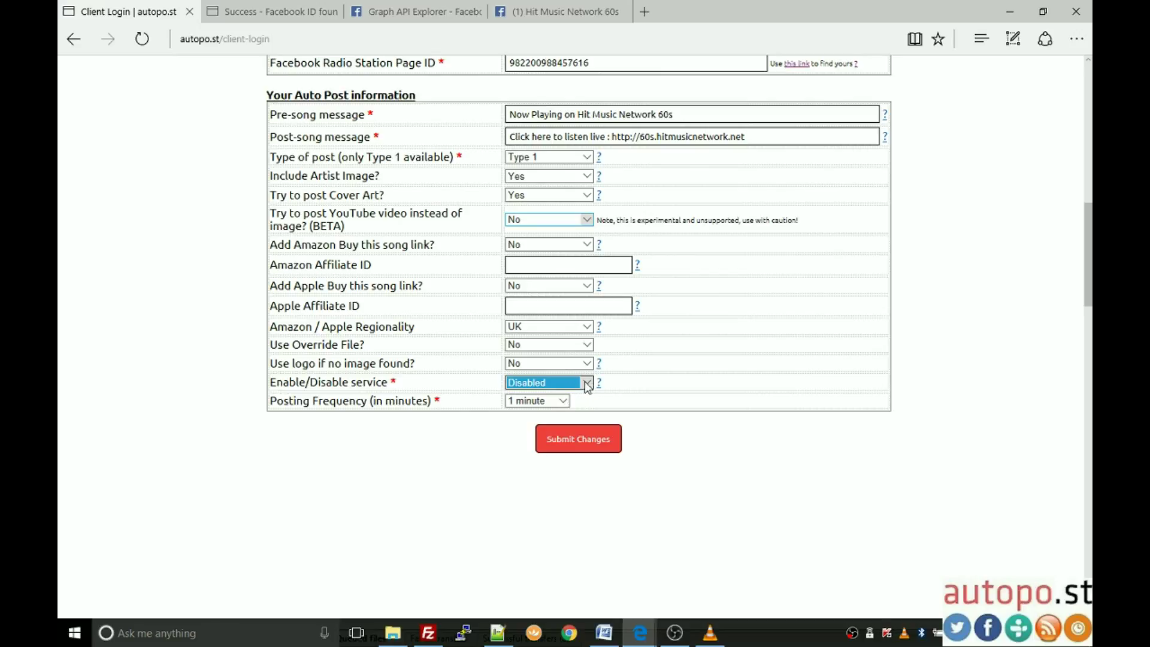
{"action": "left_click", "coordinate": [588, 389]}
{"action": "left_click", "coordinate": [561, 371]}
Step: Set Posting Frequency back to 1 minute after trying 1 Hour, then submit the changes
{"action": "left_click", "coordinate": [564, 402]}
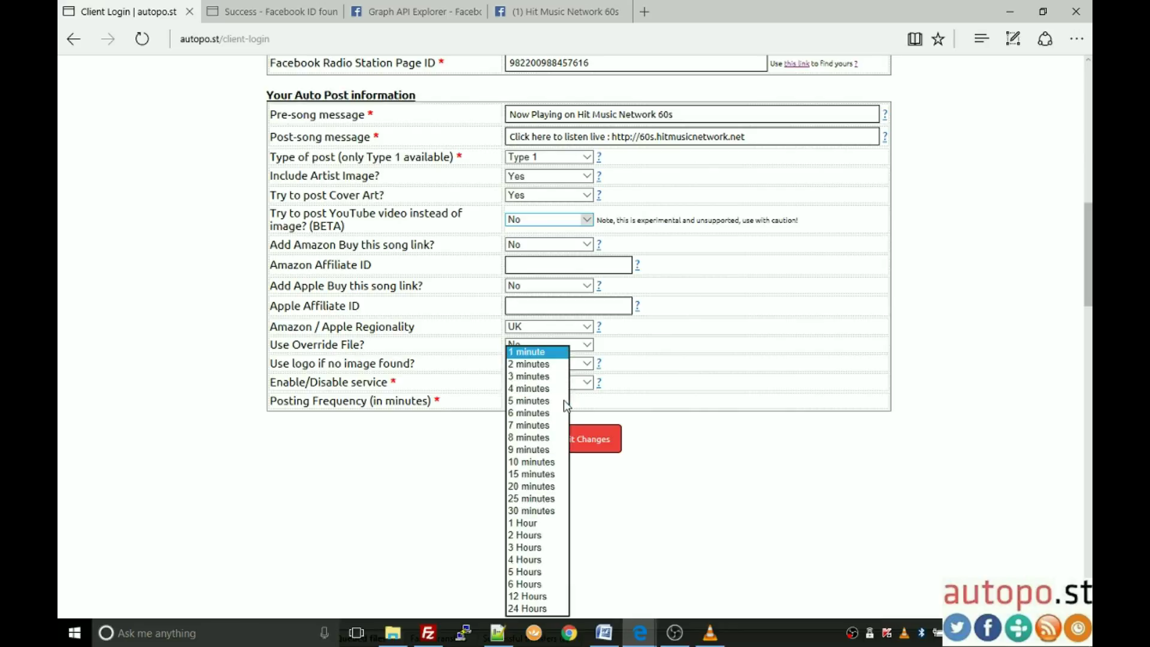
{"action": "left_click", "coordinate": [527, 523]}
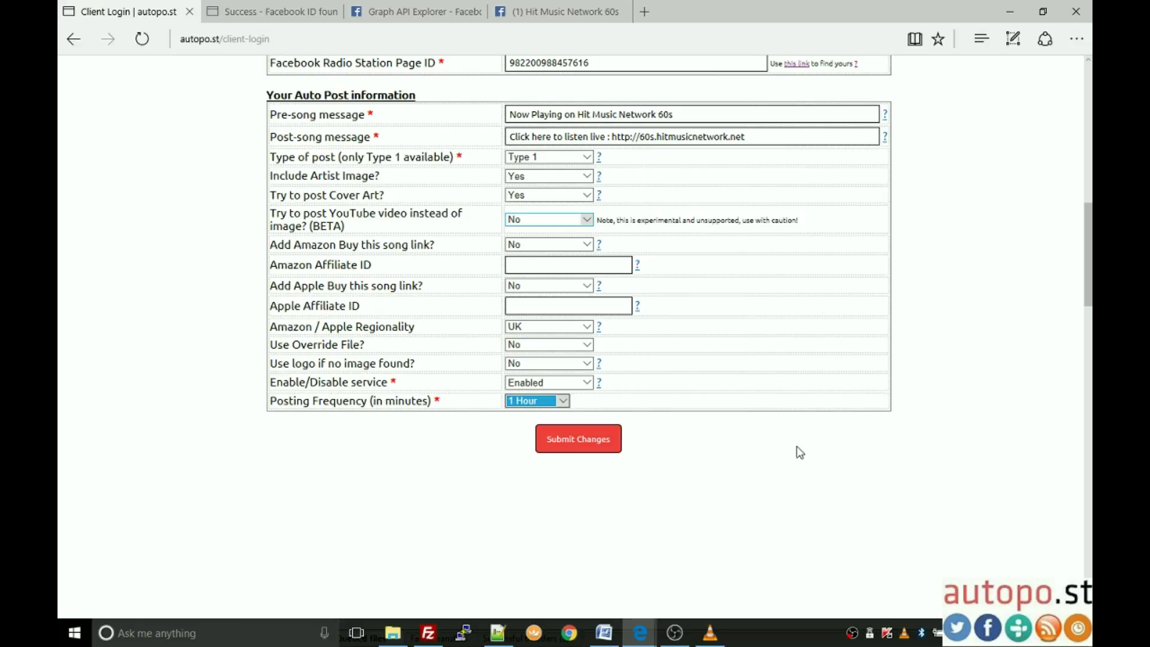
{"action": "left_click", "coordinate": [564, 402]}
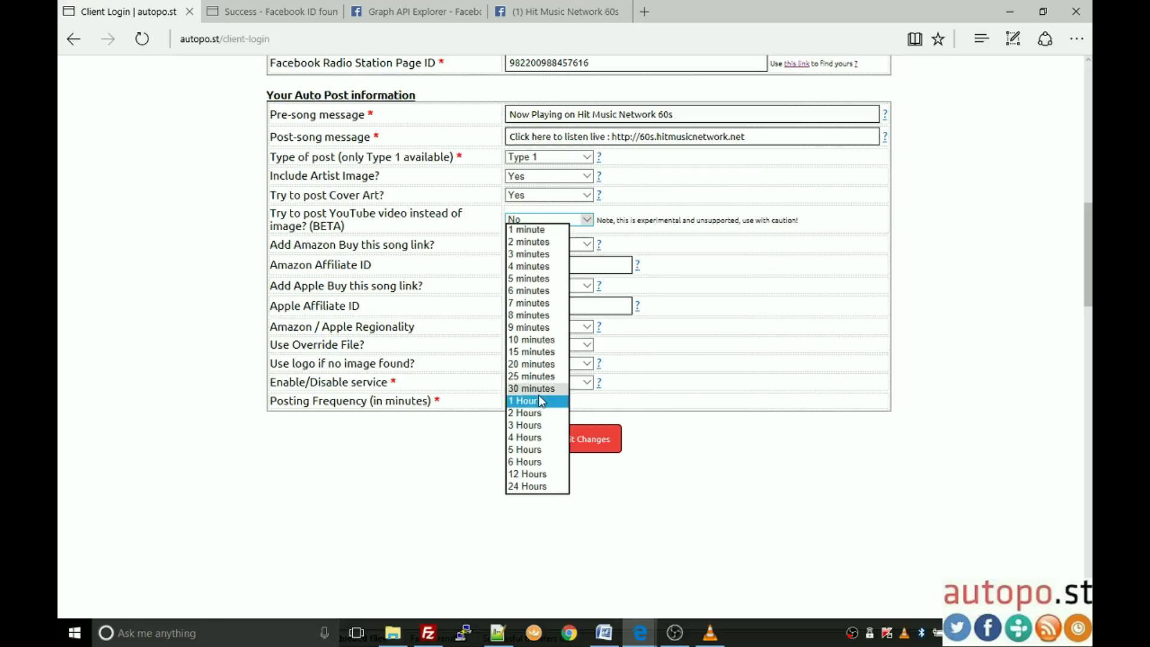
{"action": "left_click", "coordinate": [516, 230]}
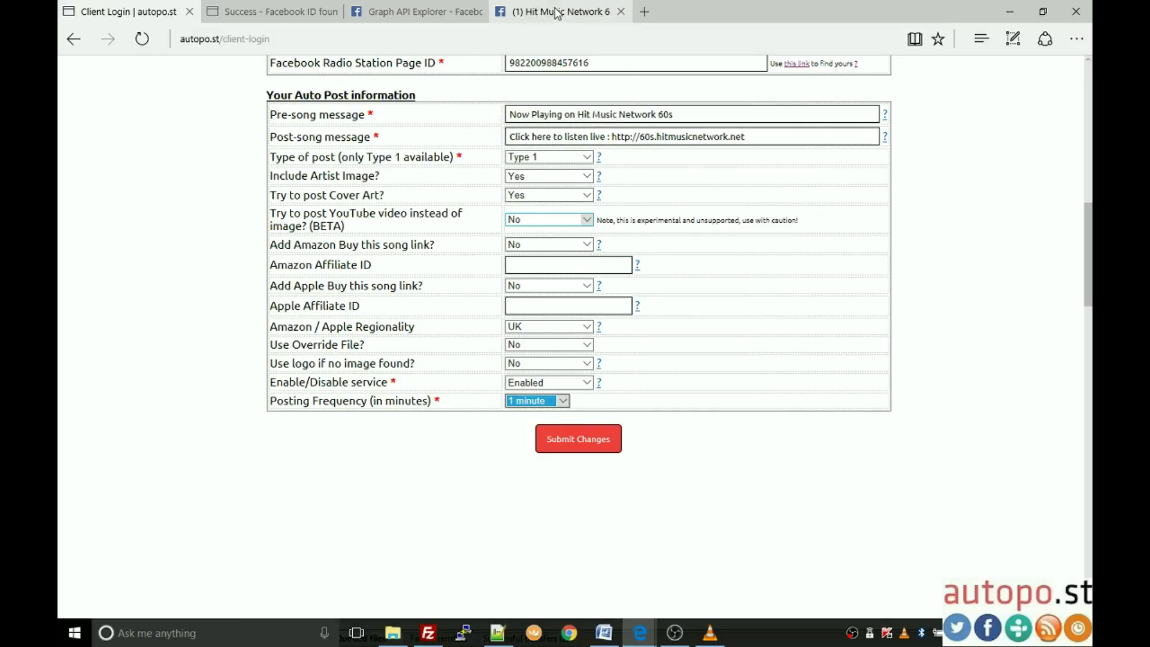
{"action": "left_click", "coordinate": [575, 438]}
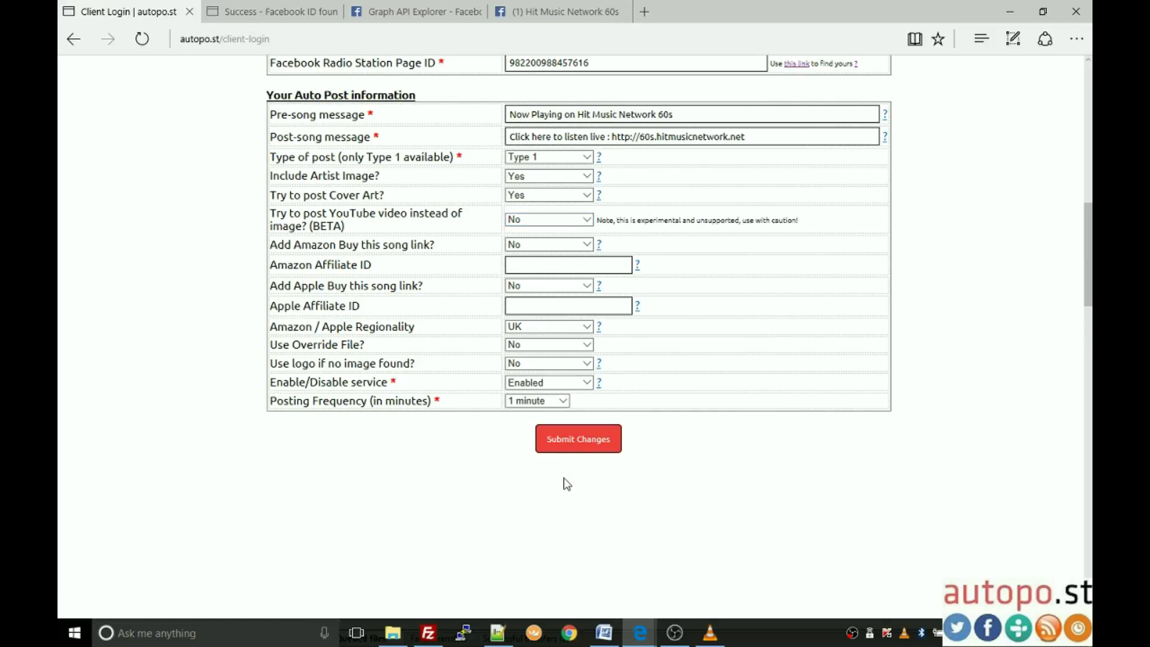
{"action": "scroll", "coordinate": [642, 450], "scroll_direction": "up", "scroll_amount": 4}
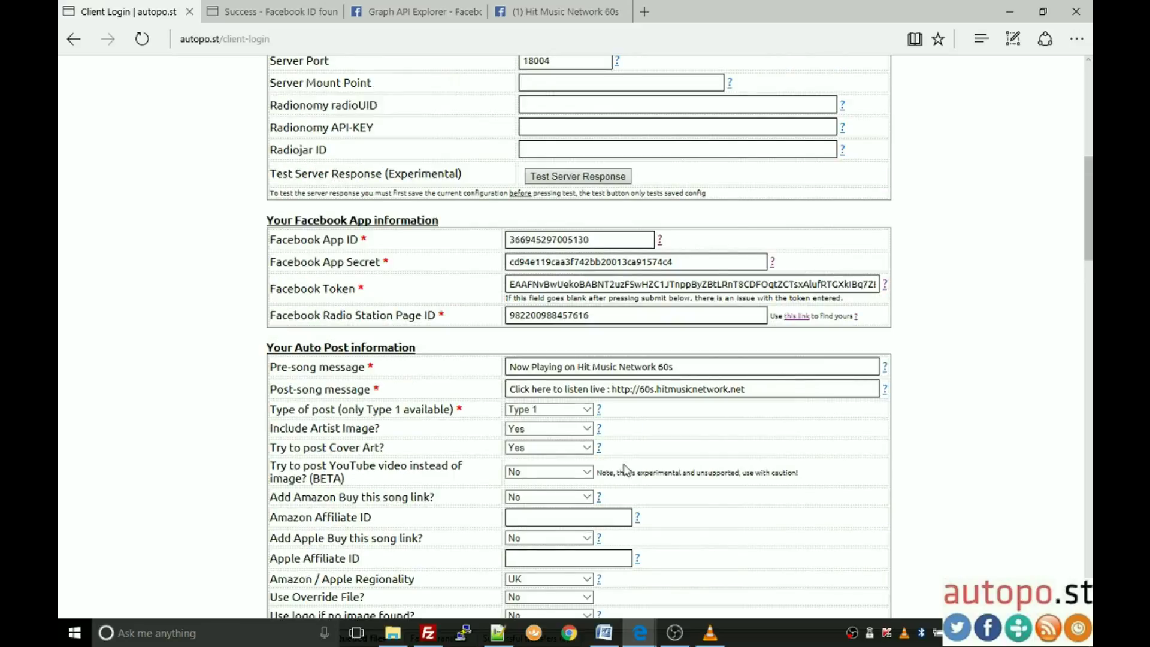
Step: Run Test Server Response to confirm the Urban Spaceman track is reported
{"action": "scroll", "coordinate": [624, 470], "scroll_direction": "up", "scroll_amount": 3}
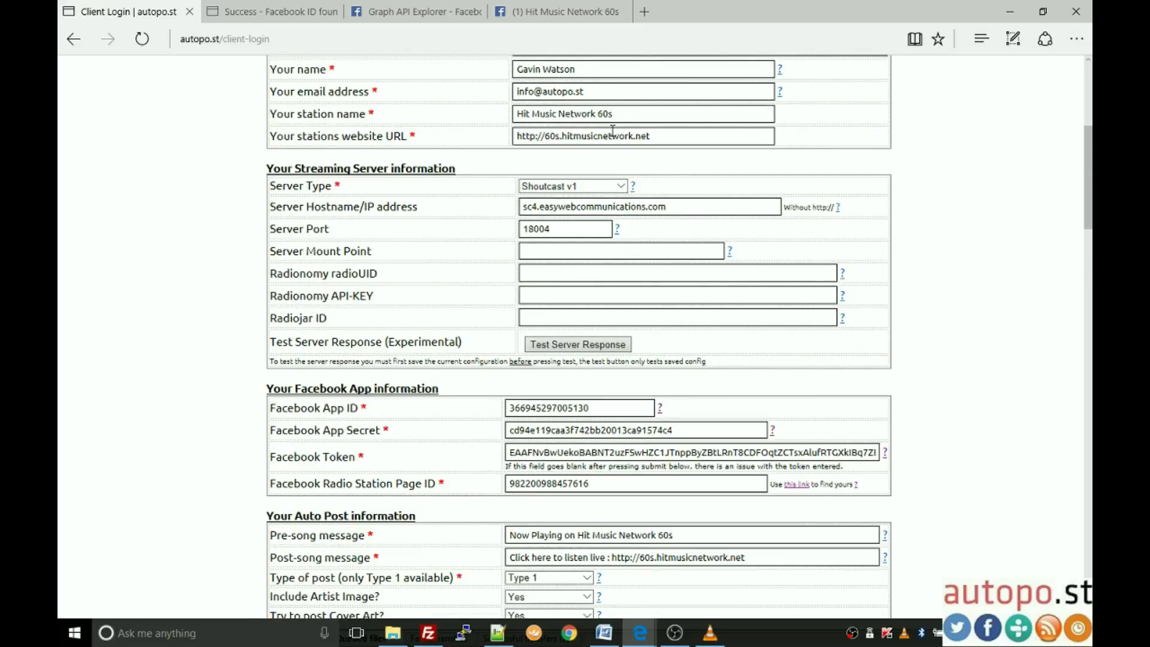
{"action": "left_click", "coordinate": [578, 344]}
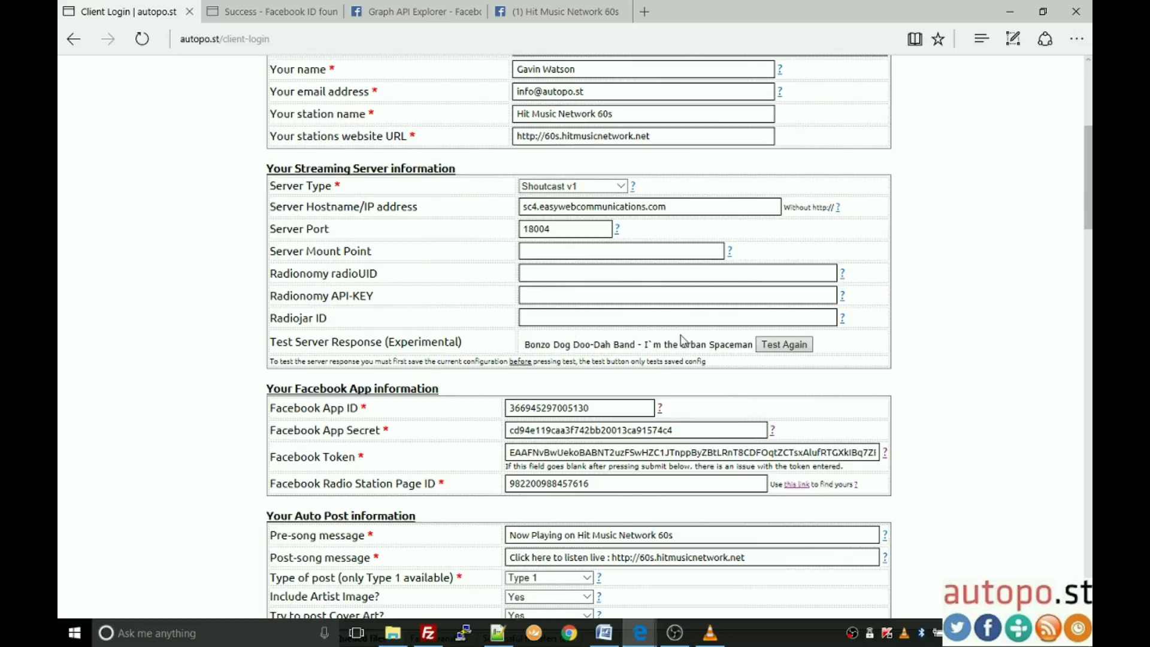
{"action": "scroll", "coordinate": [479, 339], "scroll_direction": "down", "scroll_amount": 2}
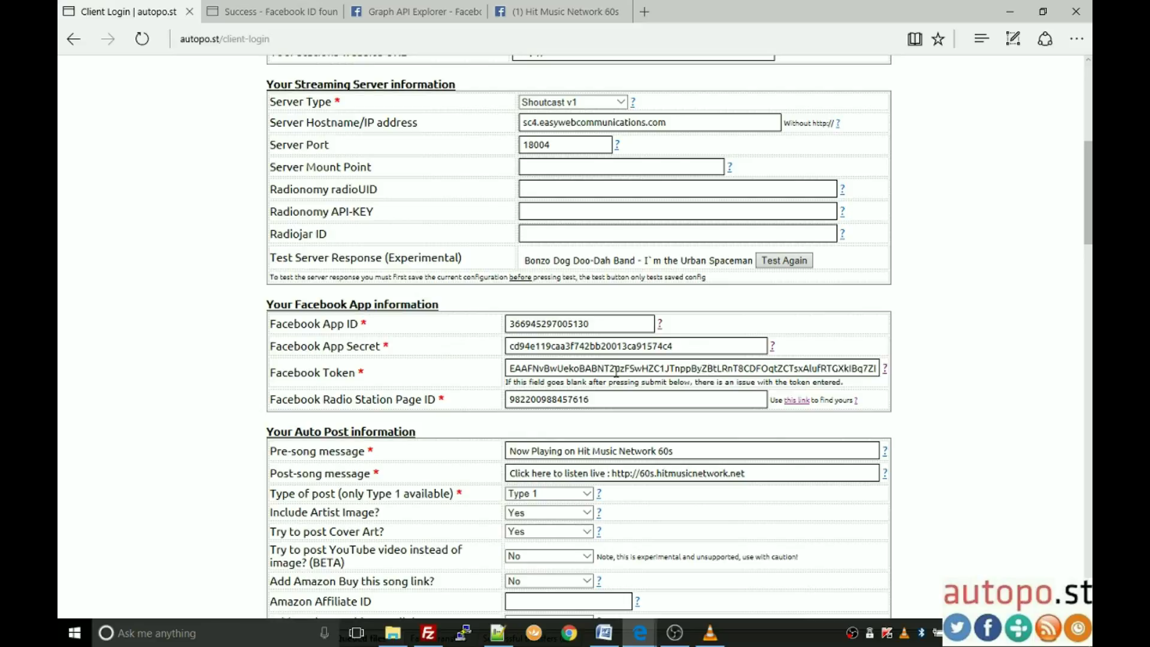
{"action": "scroll", "coordinate": [616, 371], "scroll_direction": "down", "scroll_amount": 3}
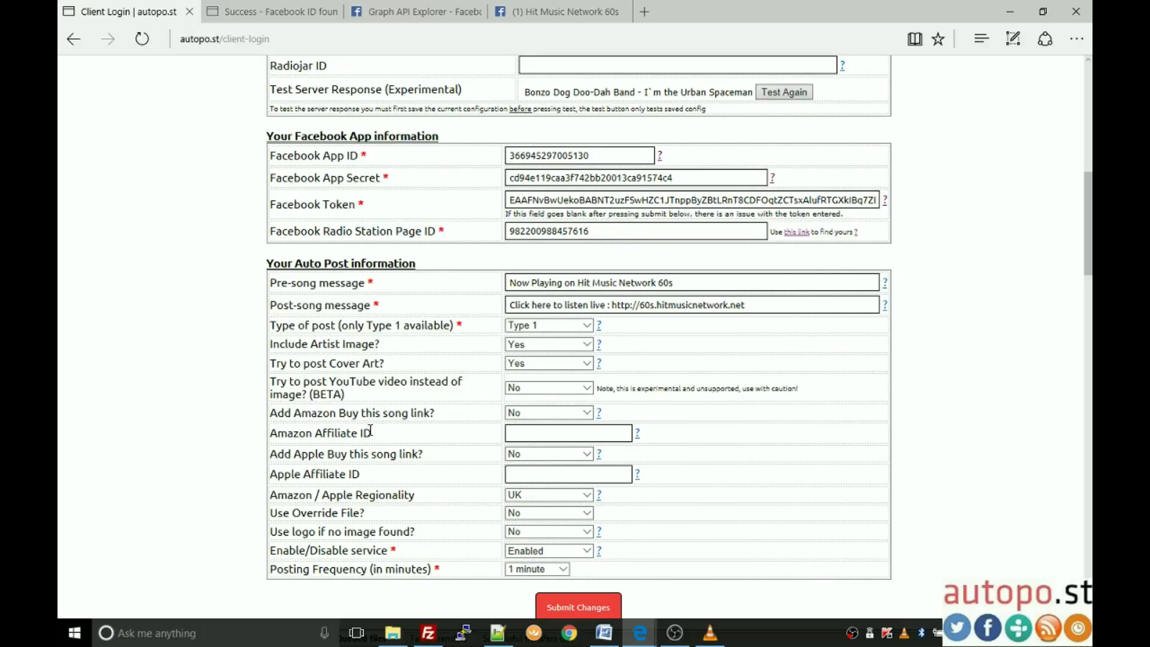
{"action": "scroll", "coordinate": [390, 450], "scroll_direction": "down", "scroll_amount": 2}
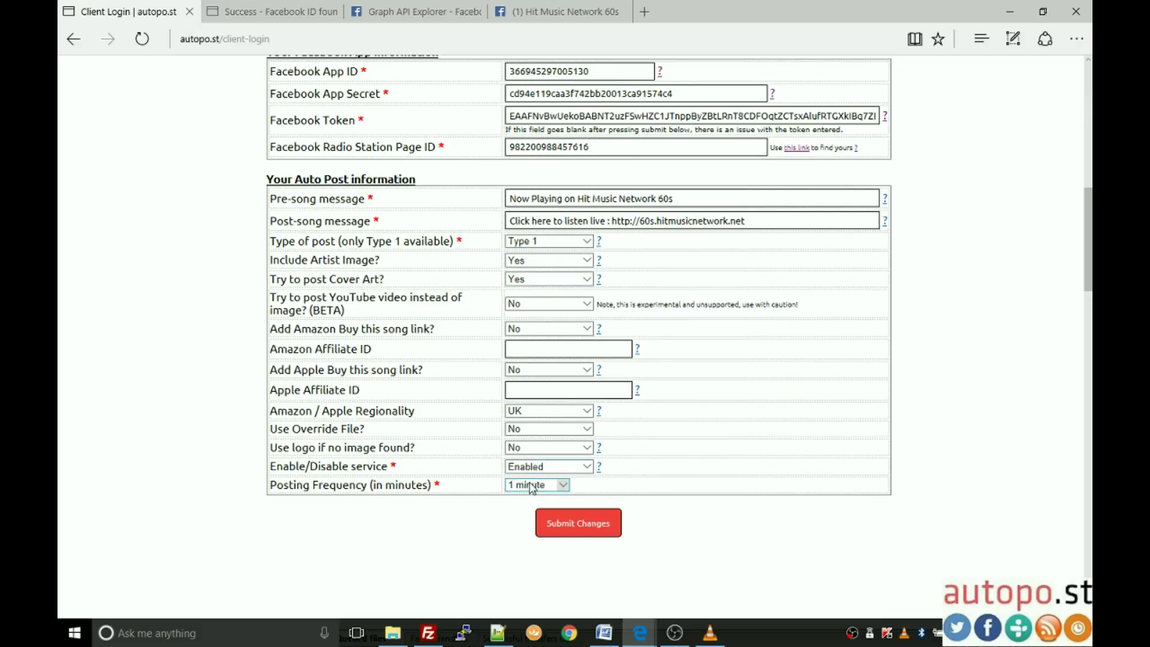
{"action": "mouse_move", "coordinate": [567, 6]}
Step: Reload the Hit Music Network 60s Facebook page and find the new Guns N' Roses post
{"action": "left_click", "coordinate": [599, 5]}
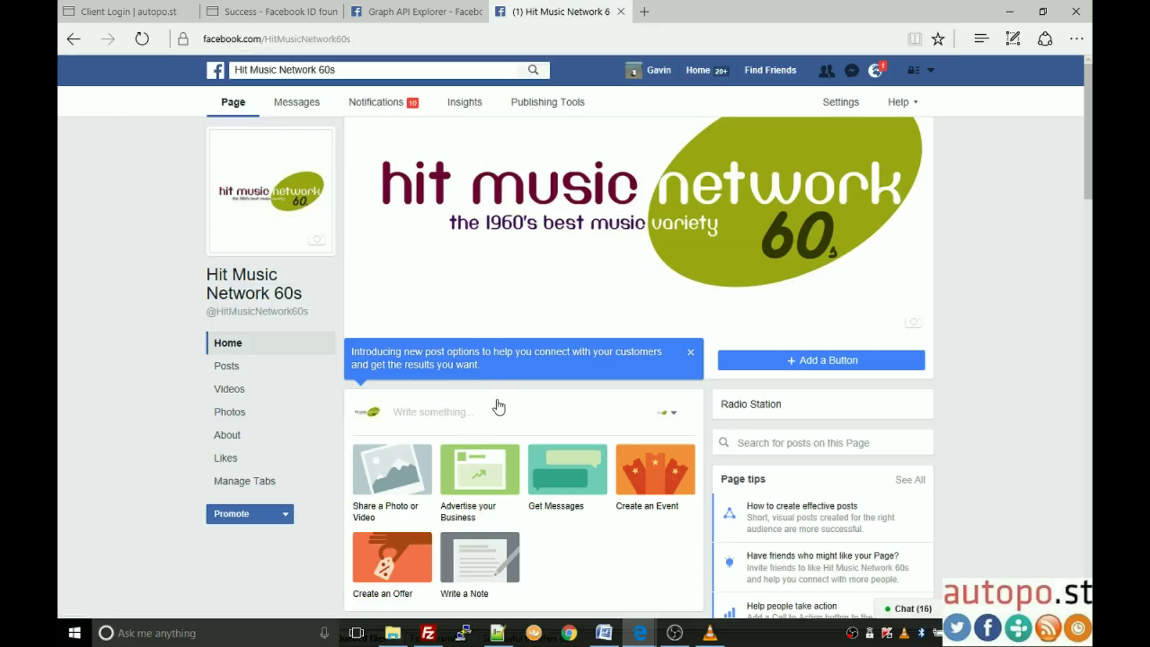
{"action": "left_click", "coordinate": [142, 40]}
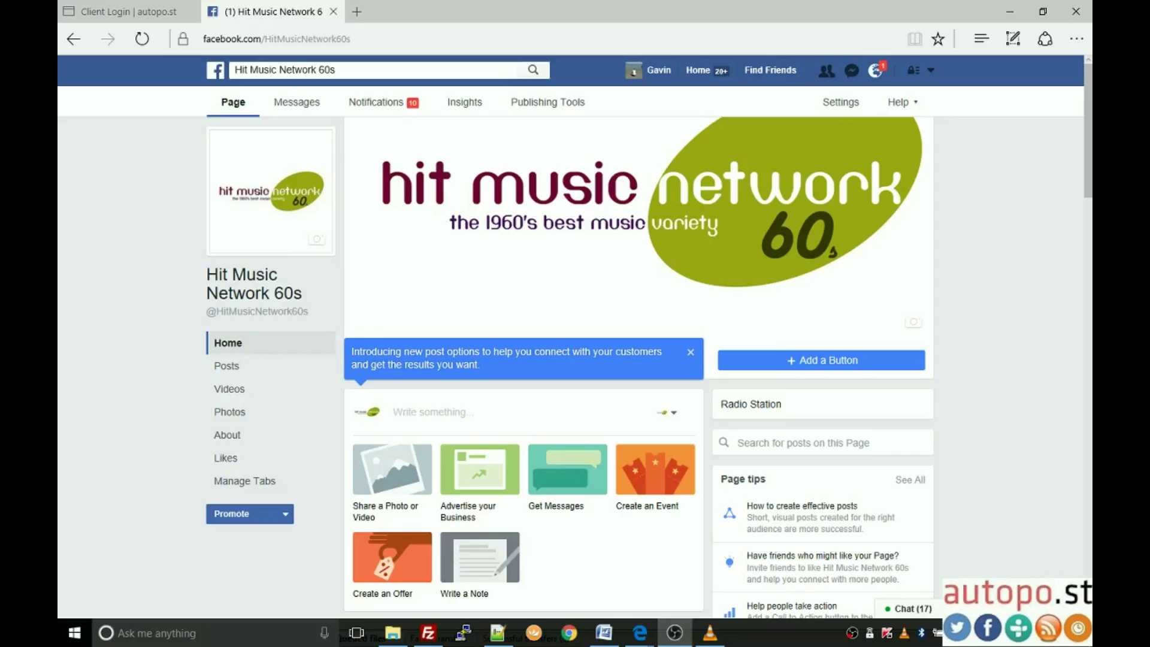
{"action": "scroll", "coordinate": [675, 520], "scroll_direction": "down", "scroll_amount": 1}
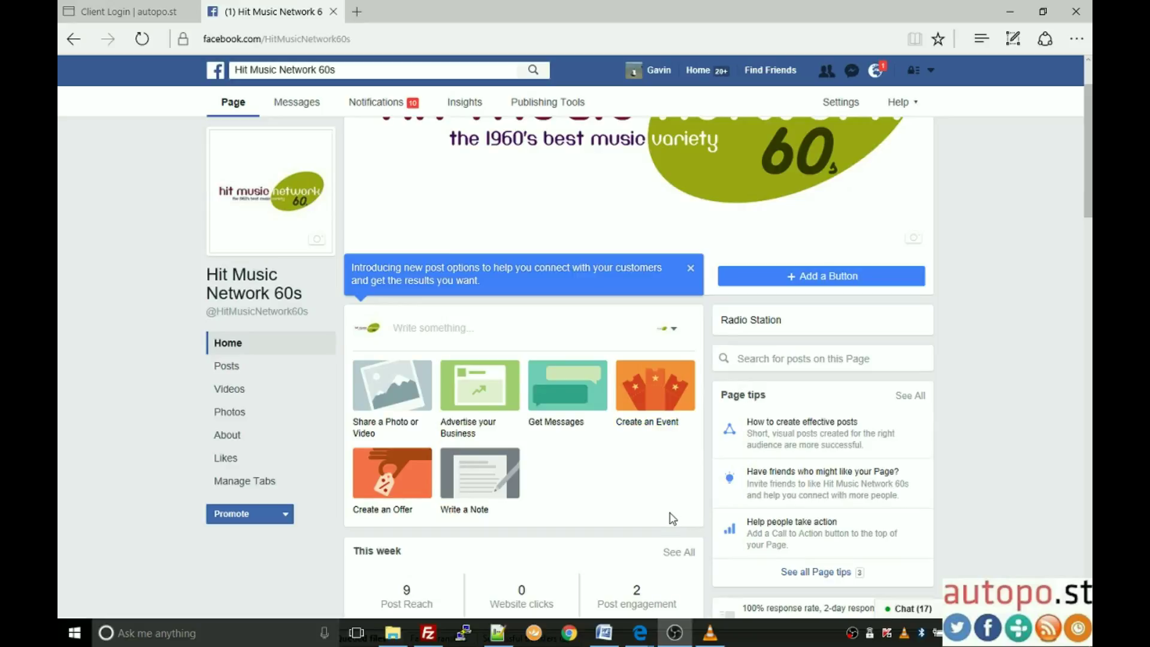
{"action": "scroll", "coordinate": [672, 518], "scroll_direction": "down", "scroll_amount": 7}
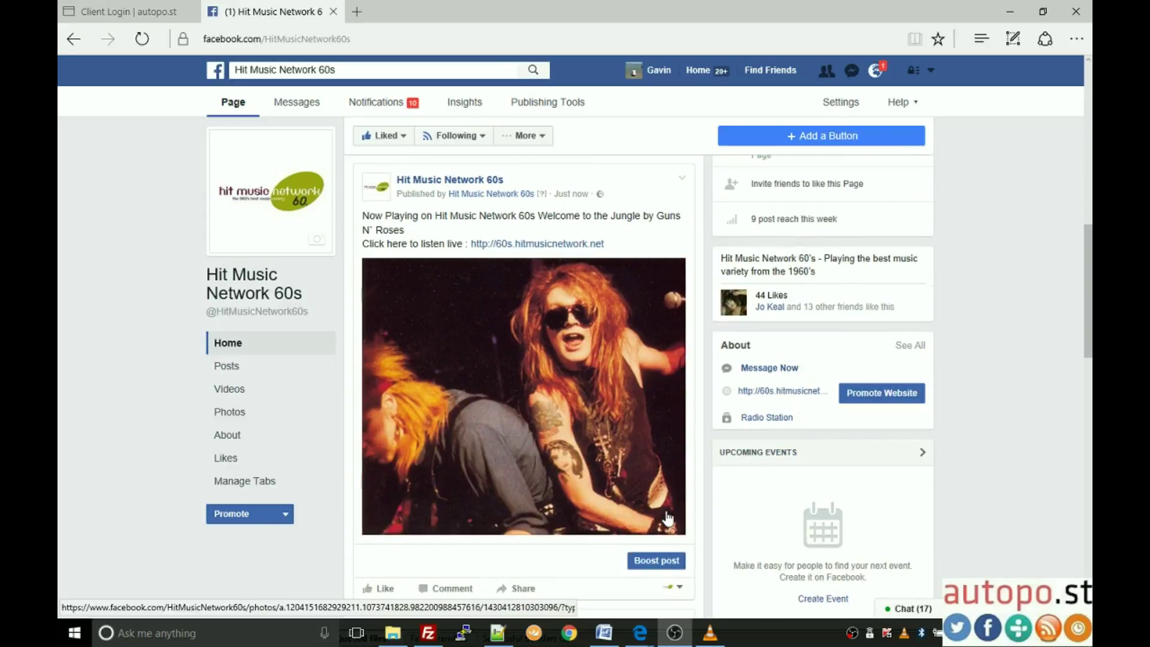
{"action": "scroll", "coordinate": [669, 519], "scroll_direction": "down", "scroll_amount": 3}
{"action": "scroll", "coordinate": [668, 519], "scroll_direction": "up", "scroll_amount": 3}
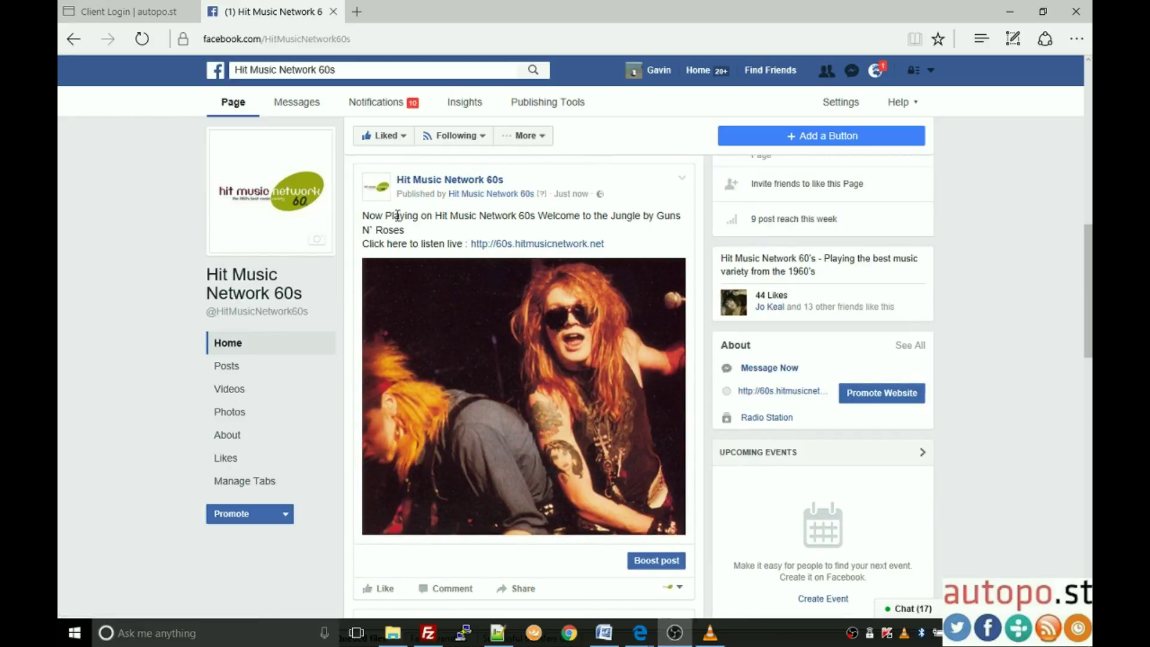
{"action": "mouse_move", "coordinate": [572, 204]}
Step: Recheck the Welcome to the Jungle post's artist photo, then return to the autopo.st form
{"action": "left_click", "coordinate": [163, 11]}
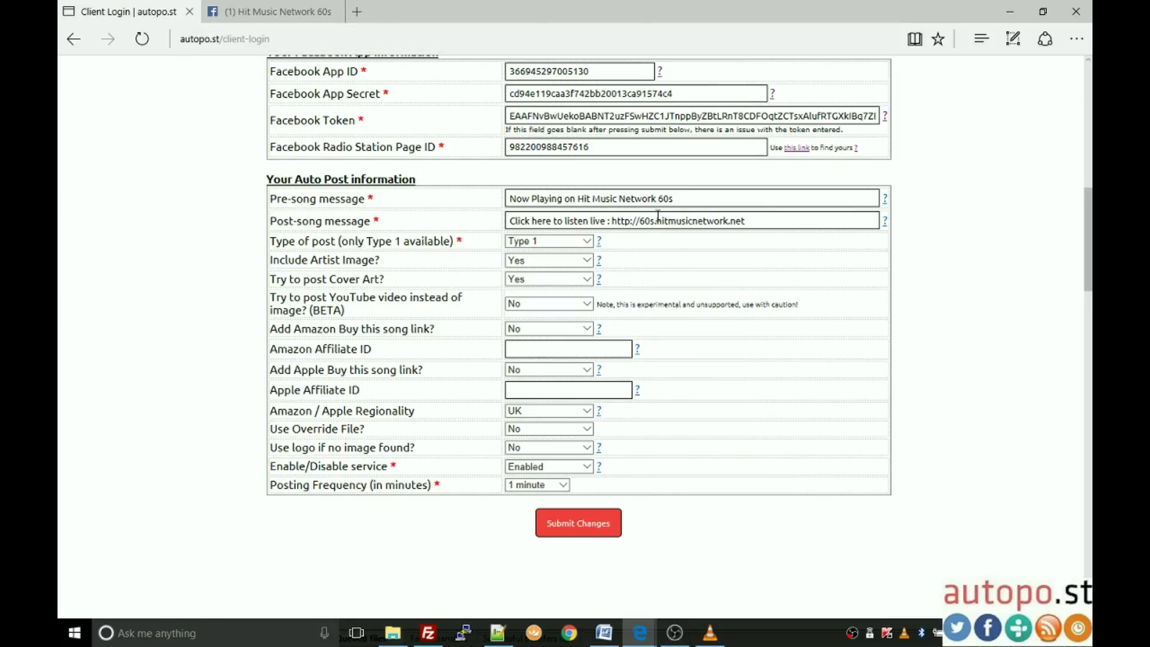
{"action": "left_click", "coordinate": [274, 11]}
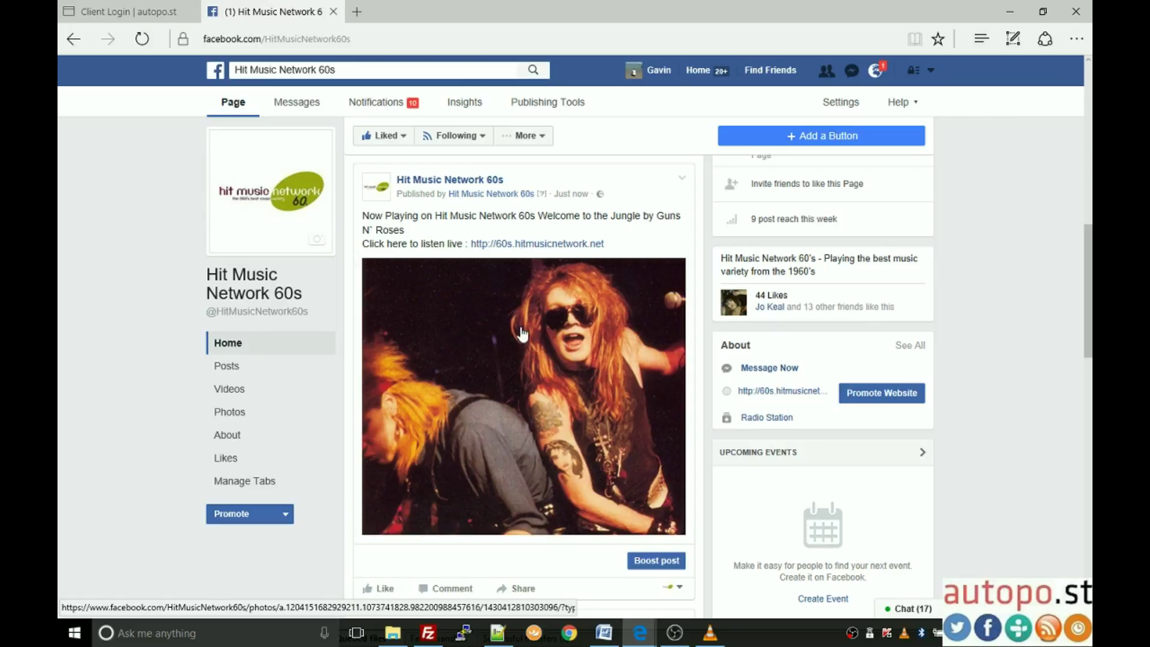
{"action": "scroll", "coordinate": [539, 450], "scroll_direction": "up", "scroll_amount": 3}
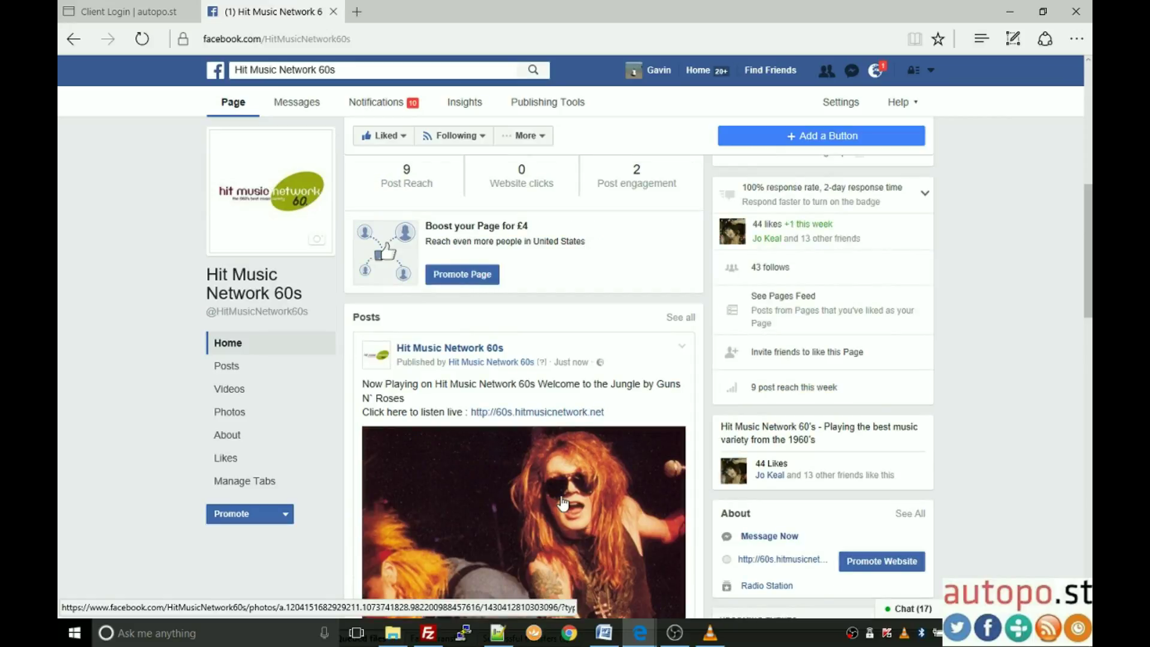
{"action": "scroll", "coordinate": [590, 518], "scroll_direction": "up", "scroll_amount": 7}
{"action": "scroll", "coordinate": [590, 518], "scroll_direction": "down", "scroll_amount": 1}
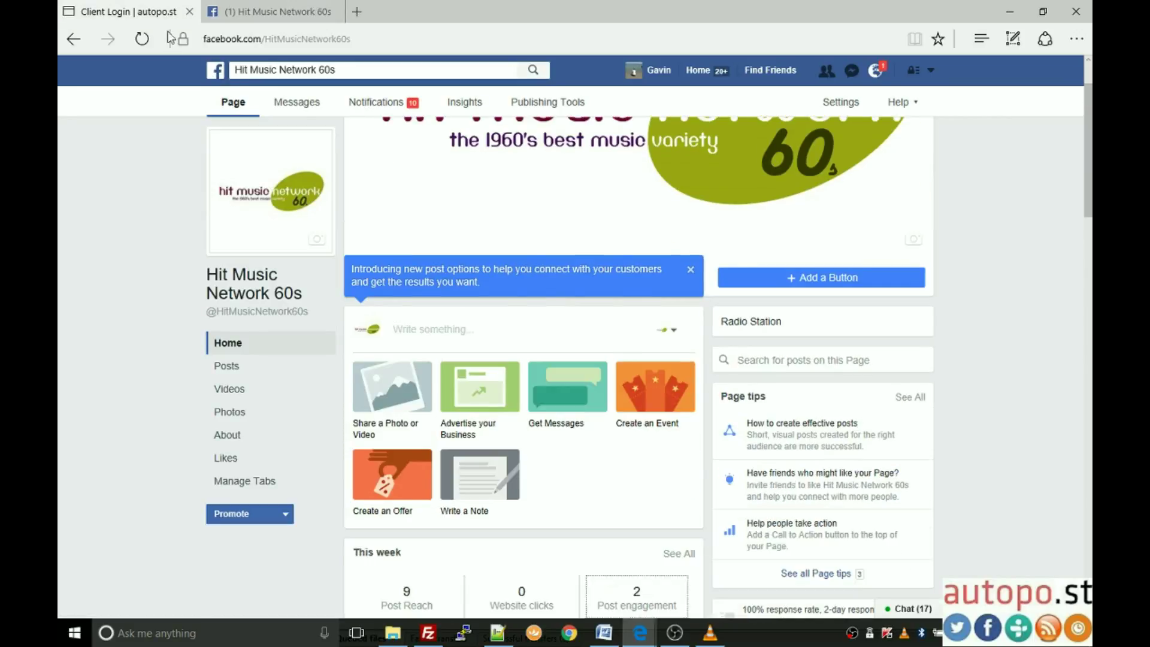
{"action": "left_click", "coordinate": [129, 12]}
Step: Set 'Try to post YouTube video instead of image?' to Yes and submit the changes
{"action": "scroll", "coordinate": [802, 464], "scroll_direction": "up", "scroll_amount": 3}
{"action": "scroll", "coordinate": [803, 464], "scroll_direction": "up", "scroll_amount": 8}
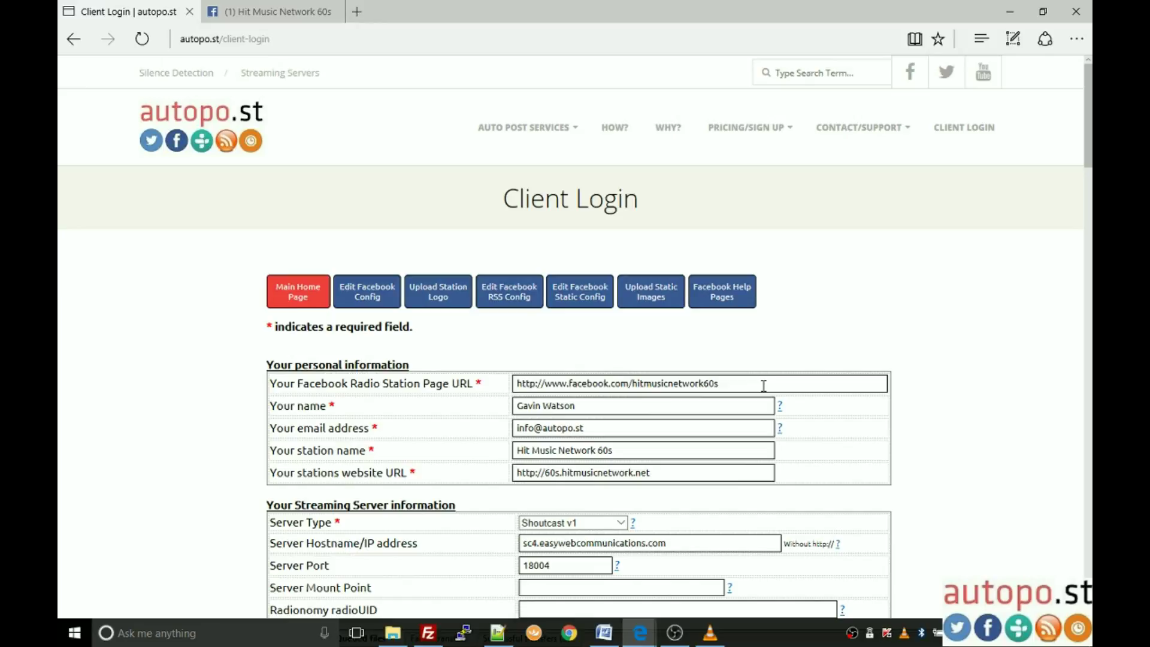
{"action": "scroll", "coordinate": [756, 384], "scroll_direction": "down", "scroll_amount": 1}
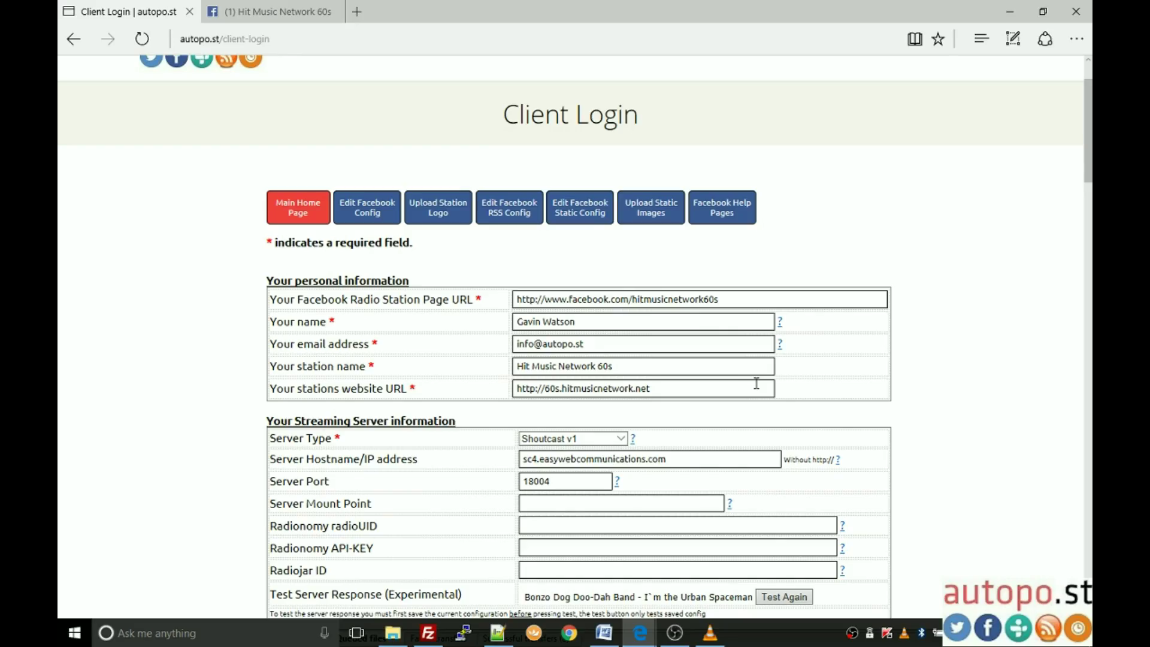
{"action": "scroll", "coordinate": [755, 383], "scroll_direction": "down", "scroll_amount": 9}
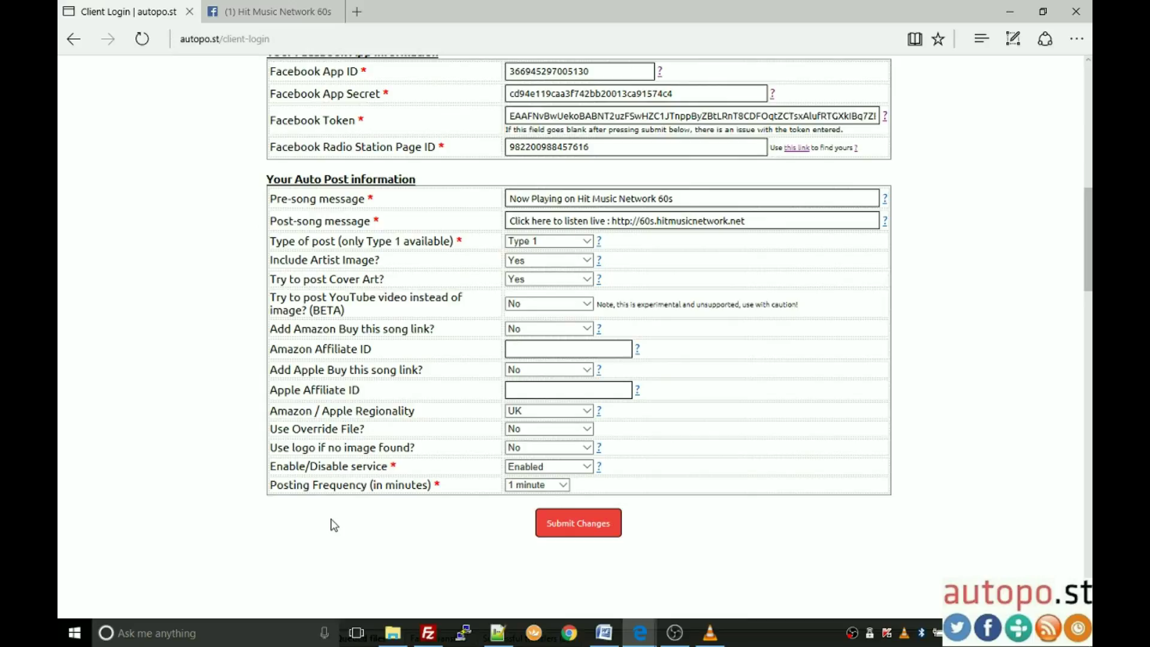
{"action": "left_click", "coordinate": [560, 280]}
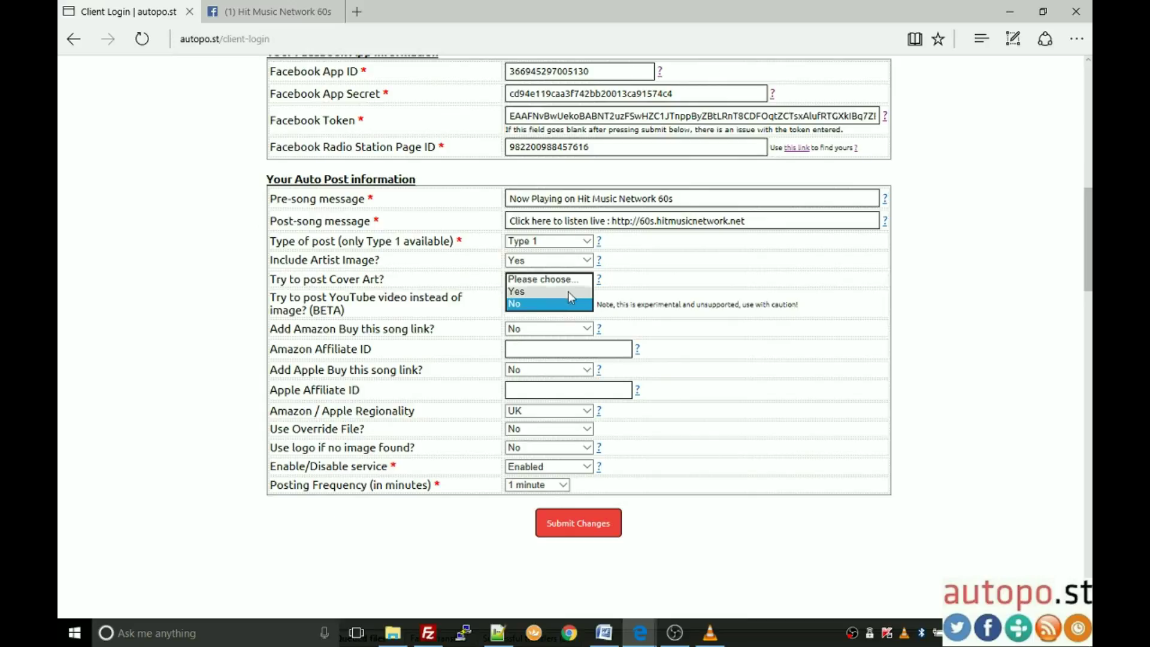
{"action": "left_click", "coordinate": [563, 293]}
{"action": "left_click", "coordinate": [574, 523]}
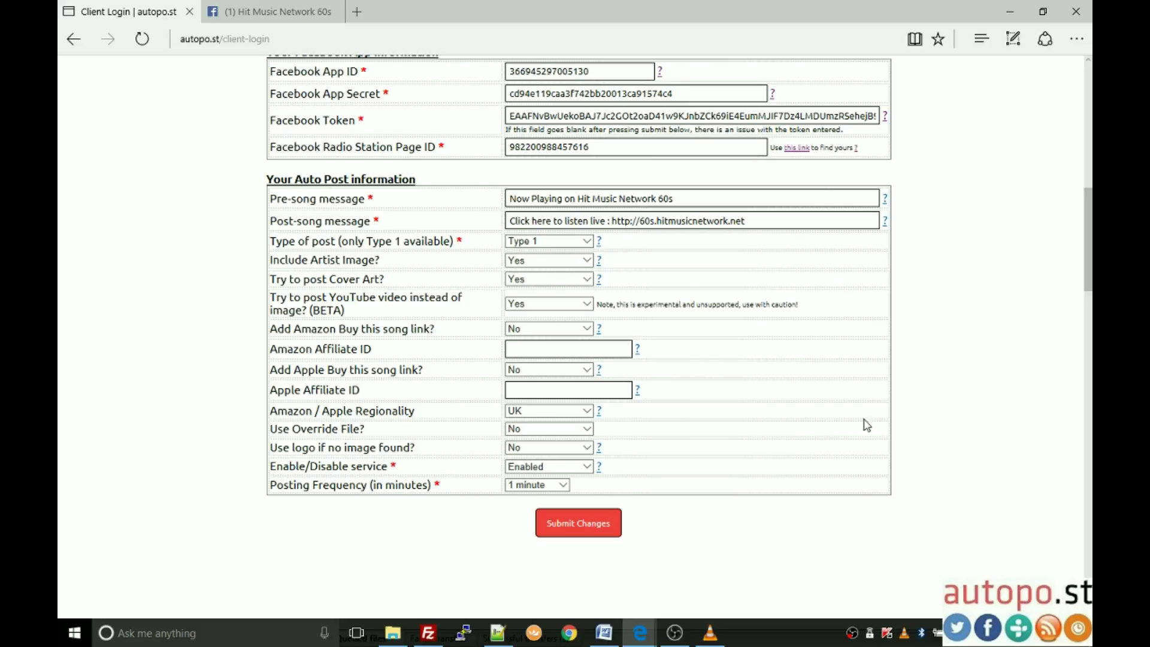
{"action": "scroll", "coordinate": [176, 300], "scroll_direction": "up", "scroll_amount": 1}
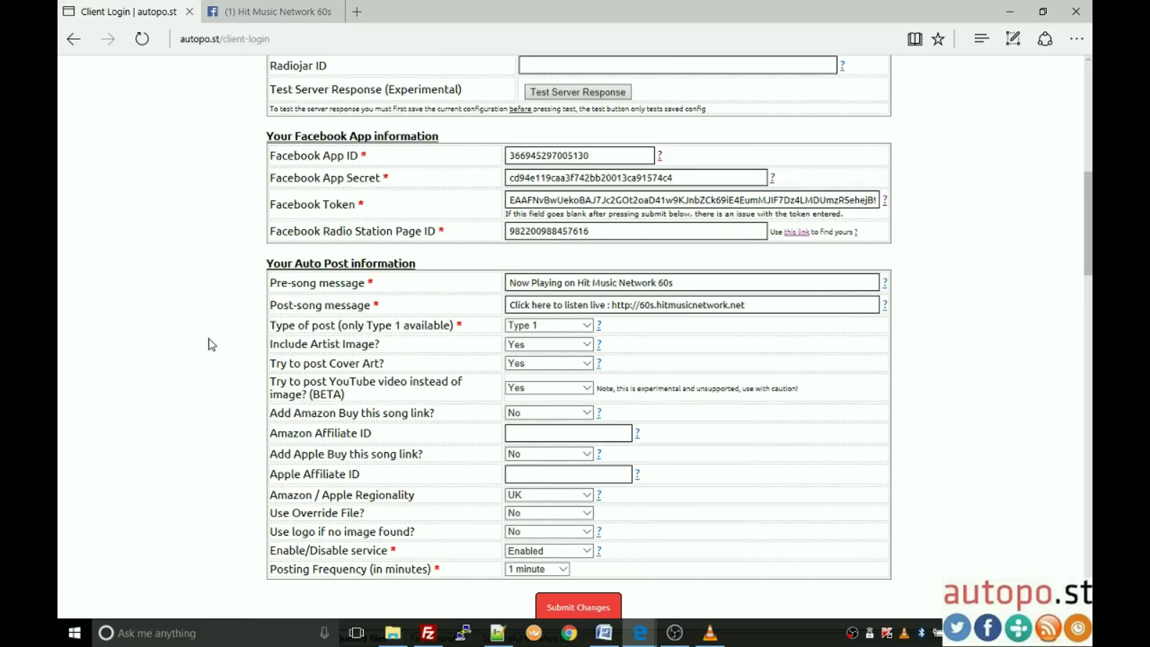
{"action": "scroll", "coordinate": [218, 347], "scroll_direction": "up", "scroll_amount": 1}
{"action": "scroll", "coordinate": [218, 347], "scroll_direction": "up", "scroll_amount": 2}
{"action": "scroll", "coordinate": [219, 348], "scroll_direction": "down", "scroll_amount": 2}
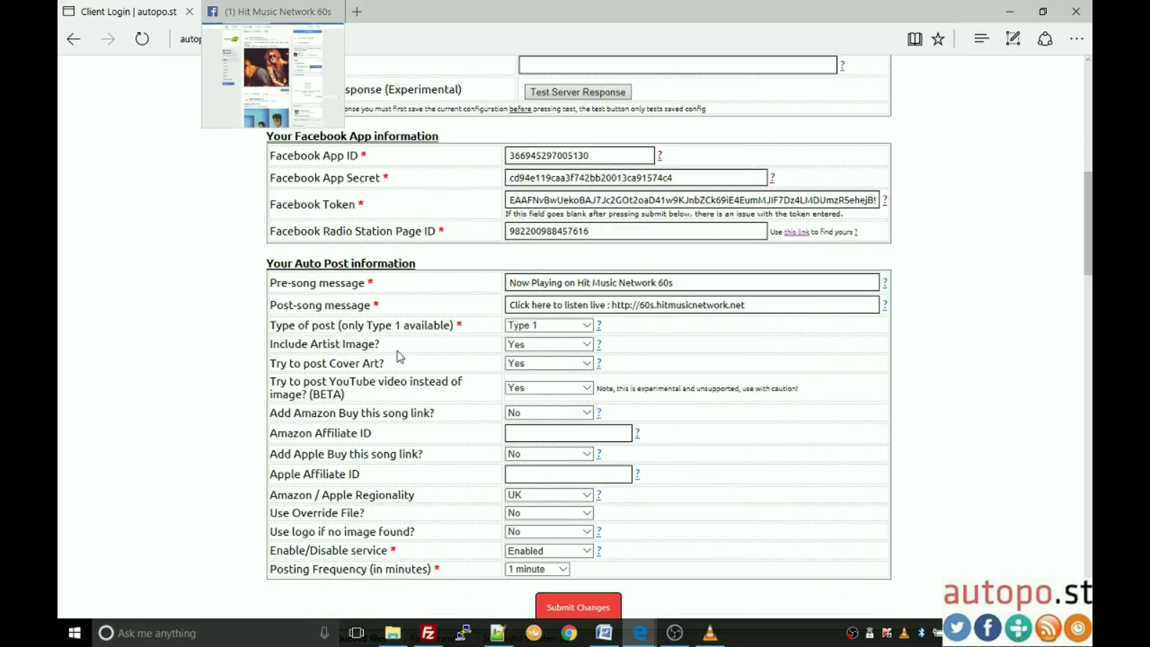
Step: Locate The Turtles' She'd Rather Be With Me post and select its Now Playing text
{"action": "scroll", "coordinate": [587, 389], "scroll_direction": "up", "scroll_amount": 10}
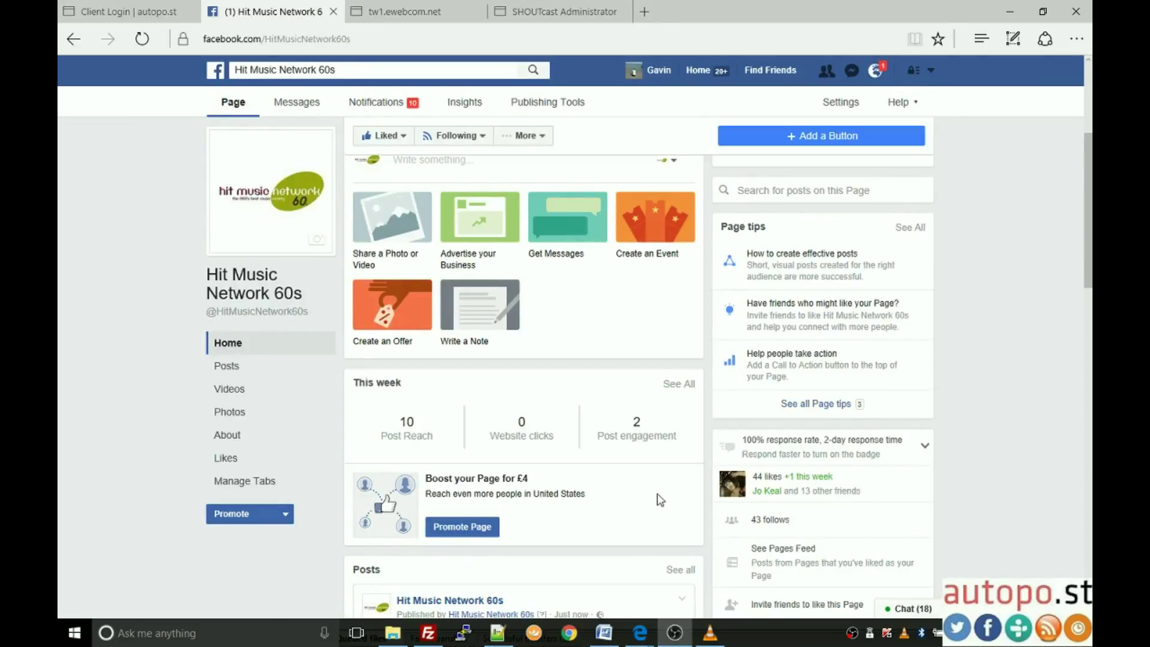
{"action": "scroll", "coordinate": [115, 338], "scroll_direction": "down", "scroll_amount": 4}
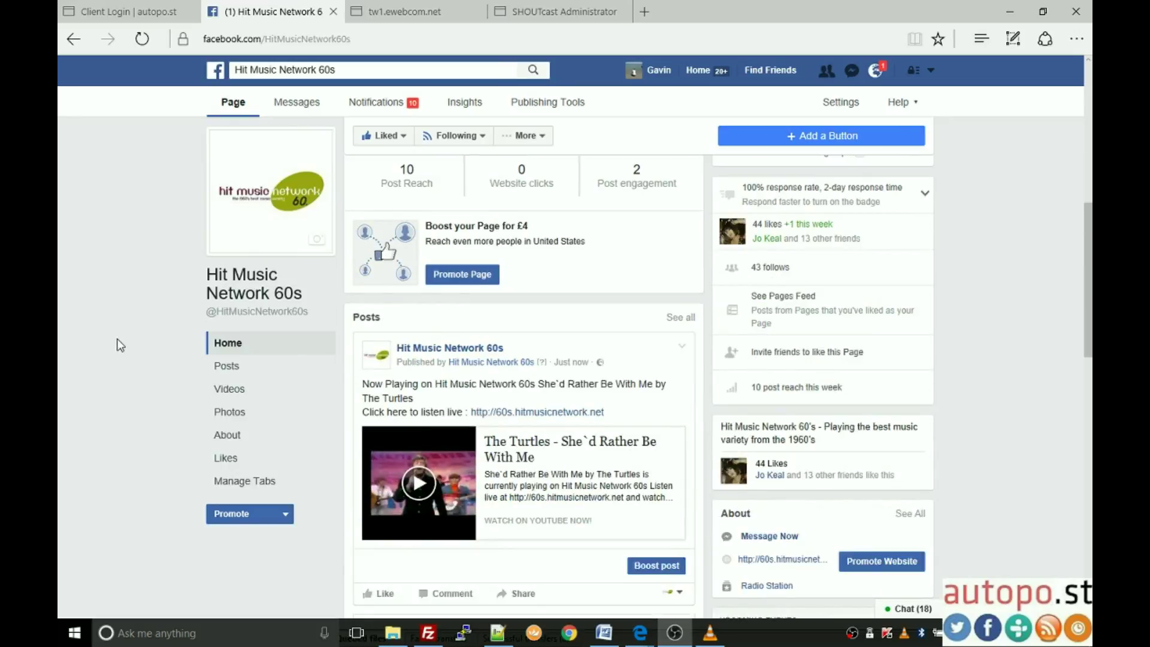
{"action": "scroll", "coordinate": [599, 500], "scroll_direction": "down", "scroll_amount": 5}
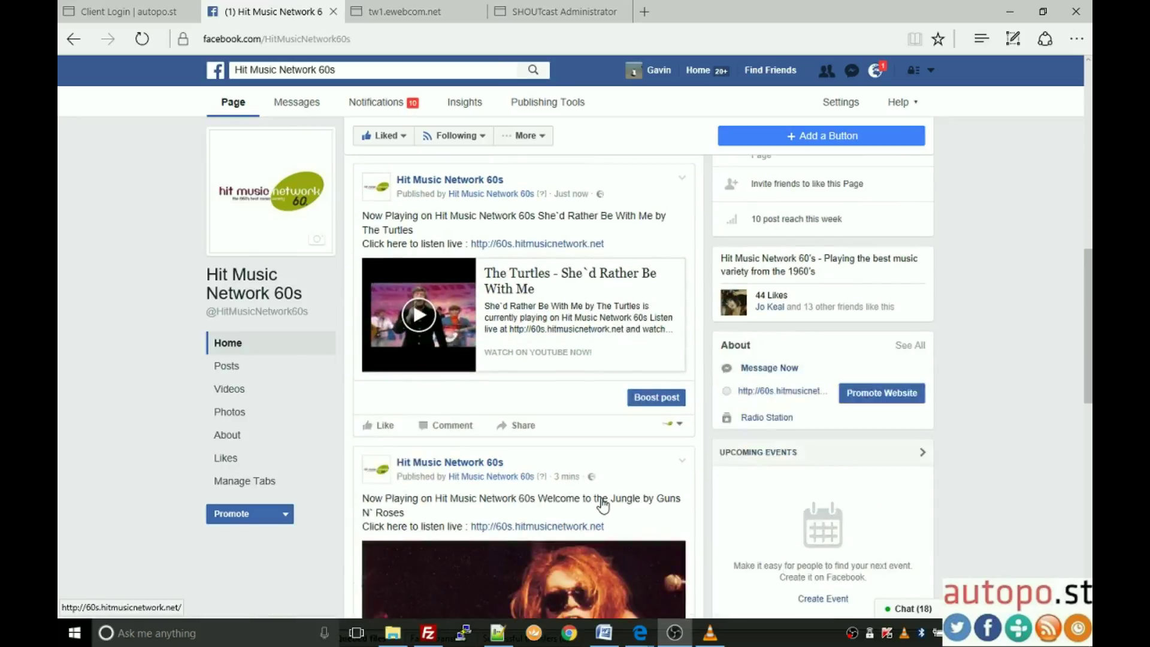
{"action": "scroll", "coordinate": [599, 503], "scroll_direction": "down", "scroll_amount": 1}
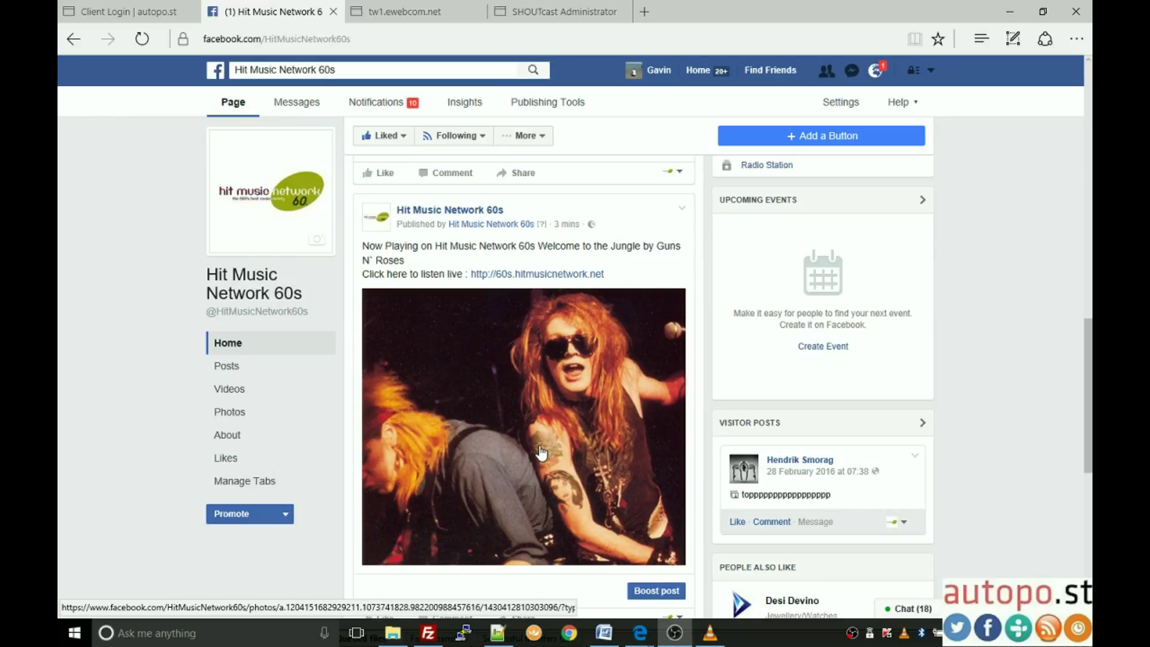
{"action": "scroll", "coordinate": [545, 461], "scroll_direction": "up", "scroll_amount": 5}
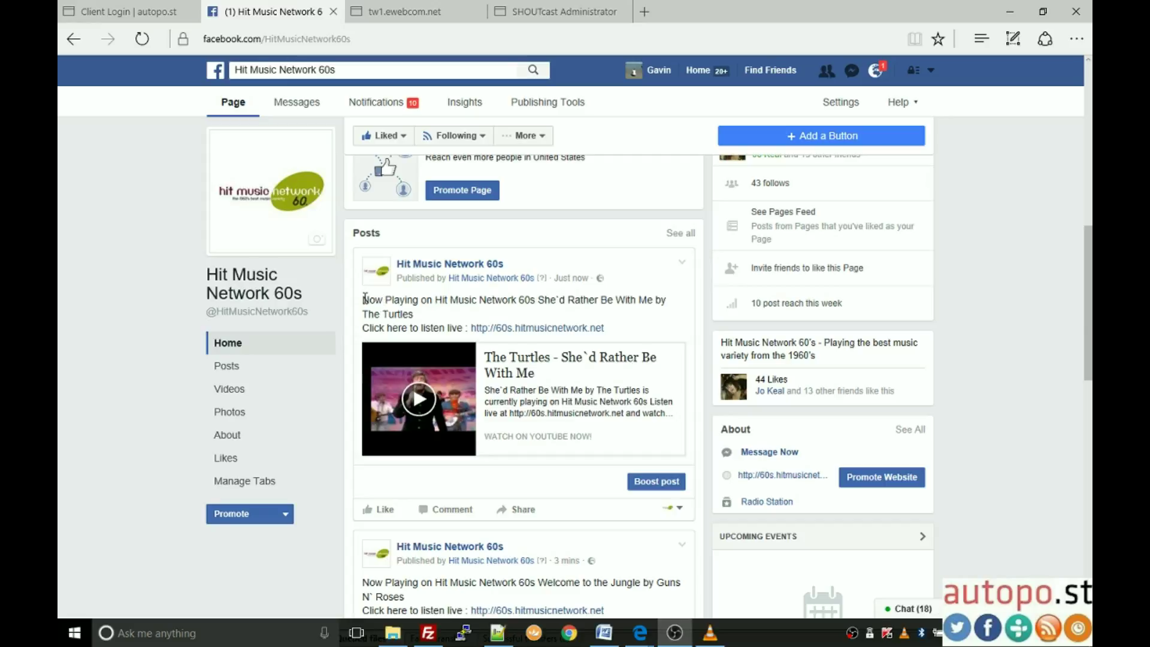
{"action": "left_click_drag", "start_coordinate": [365, 297], "coordinate": [530, 302]}
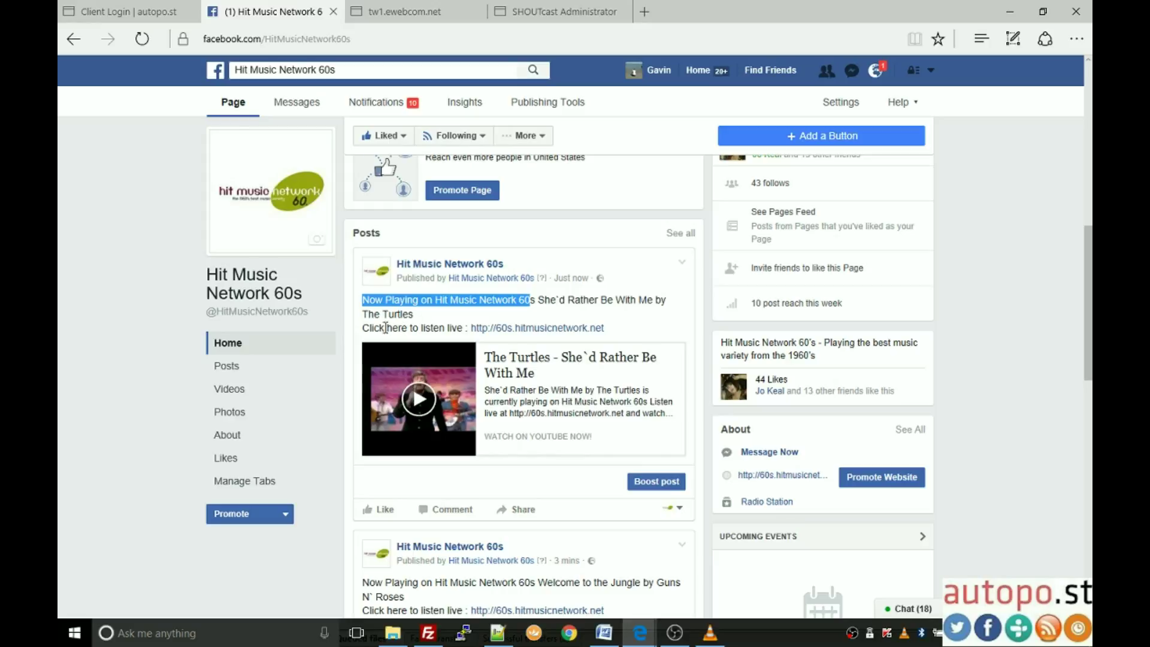
Step: Play the post's embedded YouTube video briefly, then pause it
{"action": "left_click", "coordinate": [424, 405]}
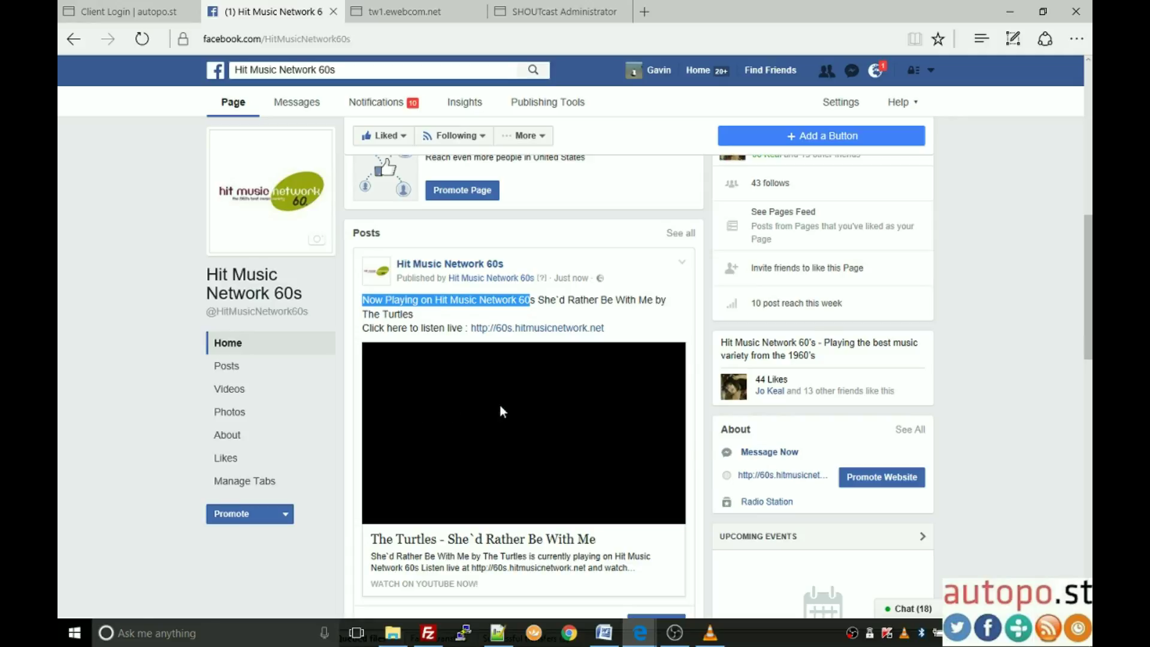
{"action": "scroll", "coordinate": [500, 405], "scroll_direction": "down", "scroll_amount": 2}
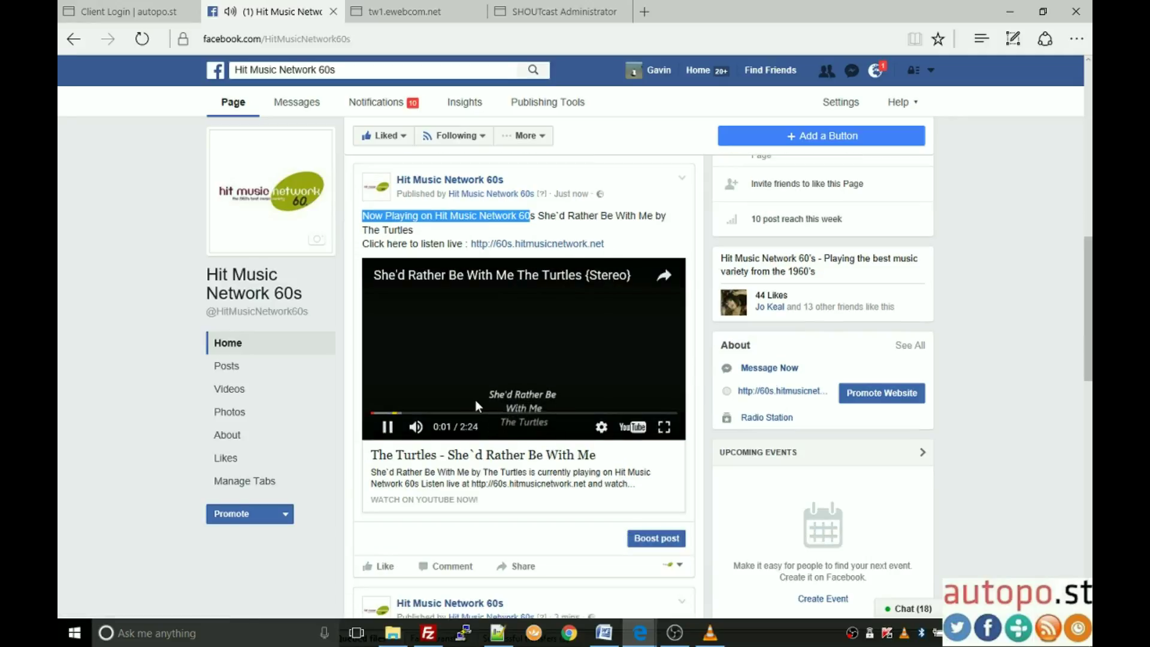
{"action": "scroll", "coordinate": [479, 326], "scroll_direction": "up", "scroll_amount": 2}
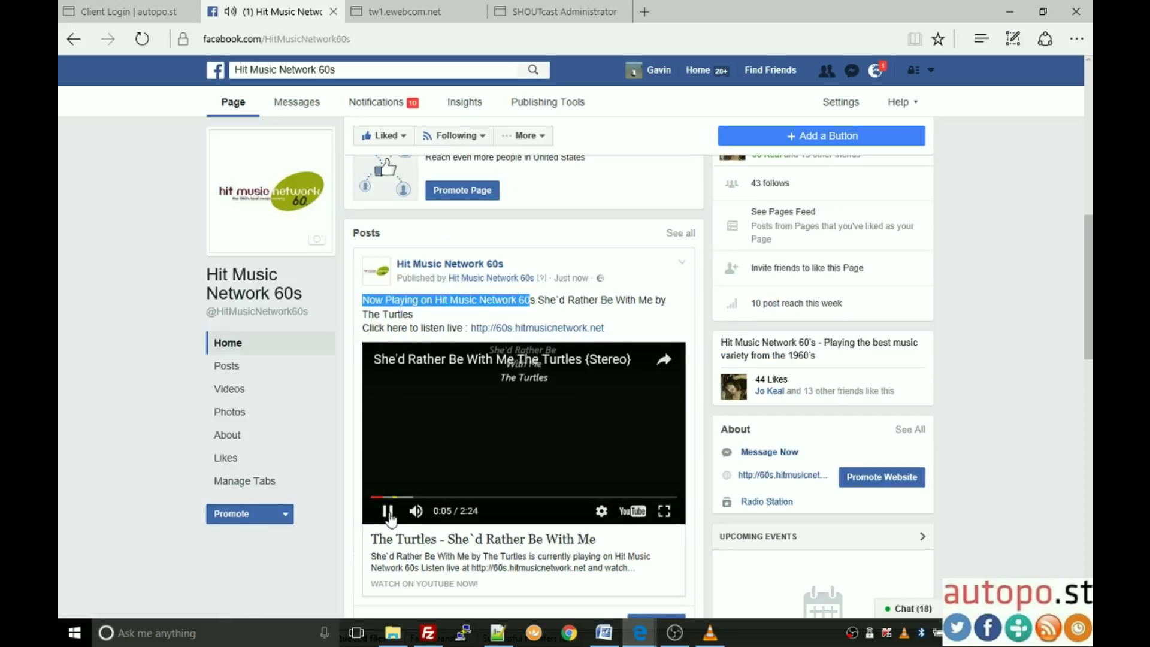
{"action": "left_click", "coordinate": [388, 511]}
{"action": "scroll", "coordinate": [546, 358], "scroll_direction": "up", "scroll_amount": 5}
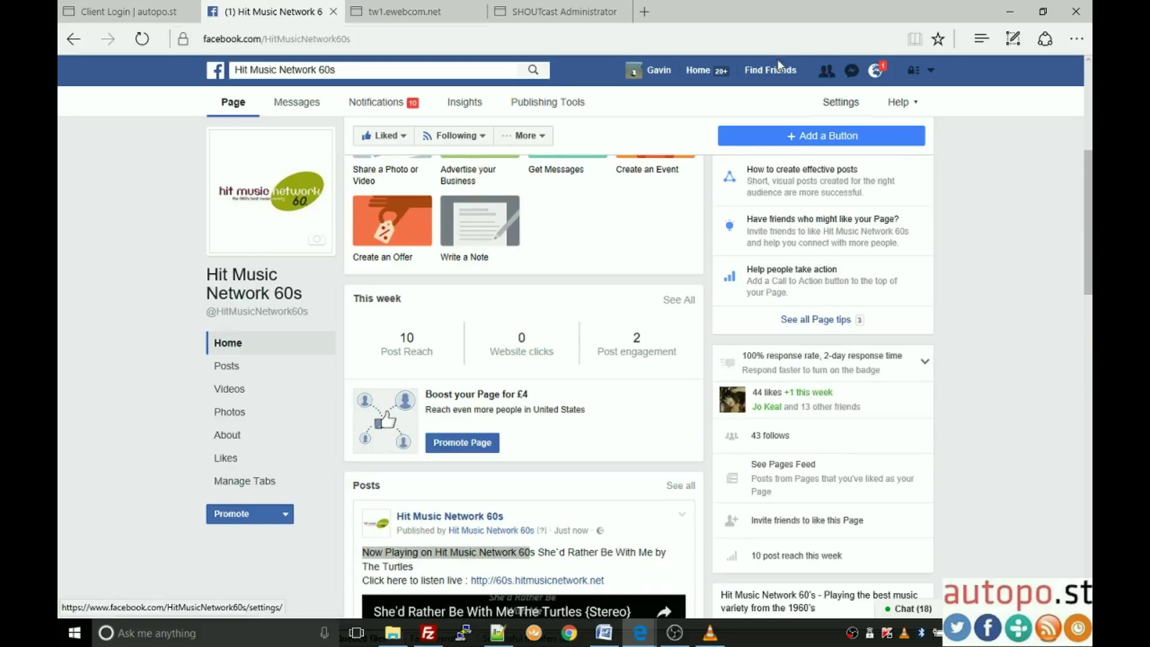
Step: Return to the Client Login form and go to the home page via the autopo.st logo
{"action": "left_click", "coordinate": [129, 12]}
{"action": "scroll", "coordinate": [758, 394], "scroll_direction": "up", "scroll_amount": 5}
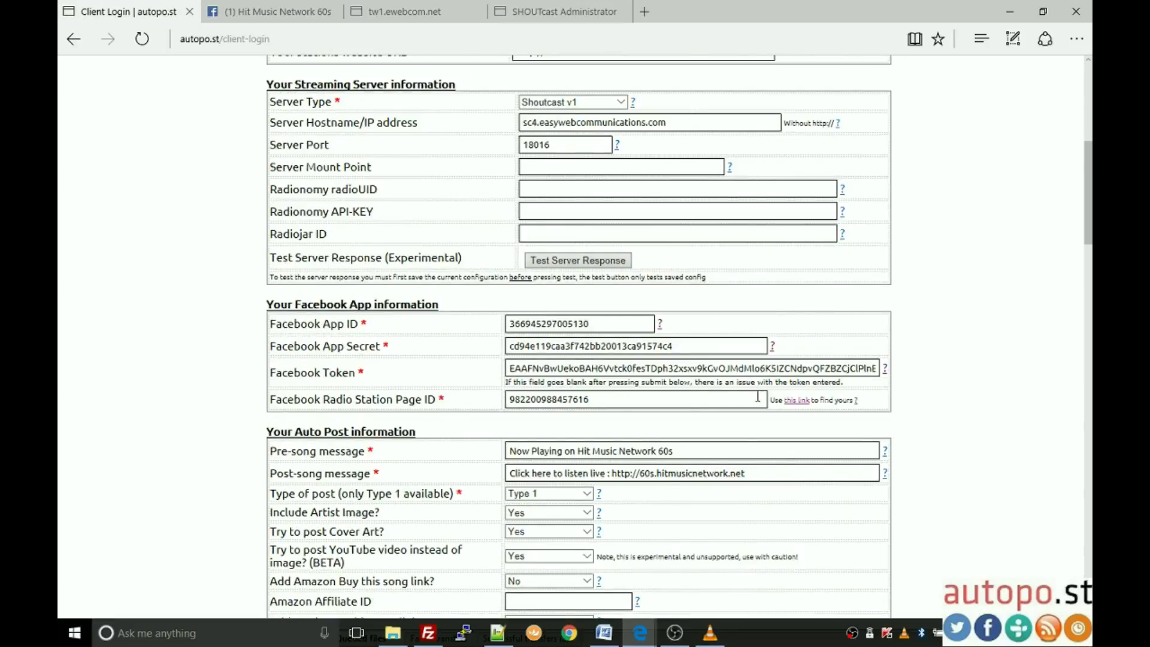
{"action": "scroll", "coordinate": [757, 394], "scroll_direction": "down", "scroll_amount": 6}
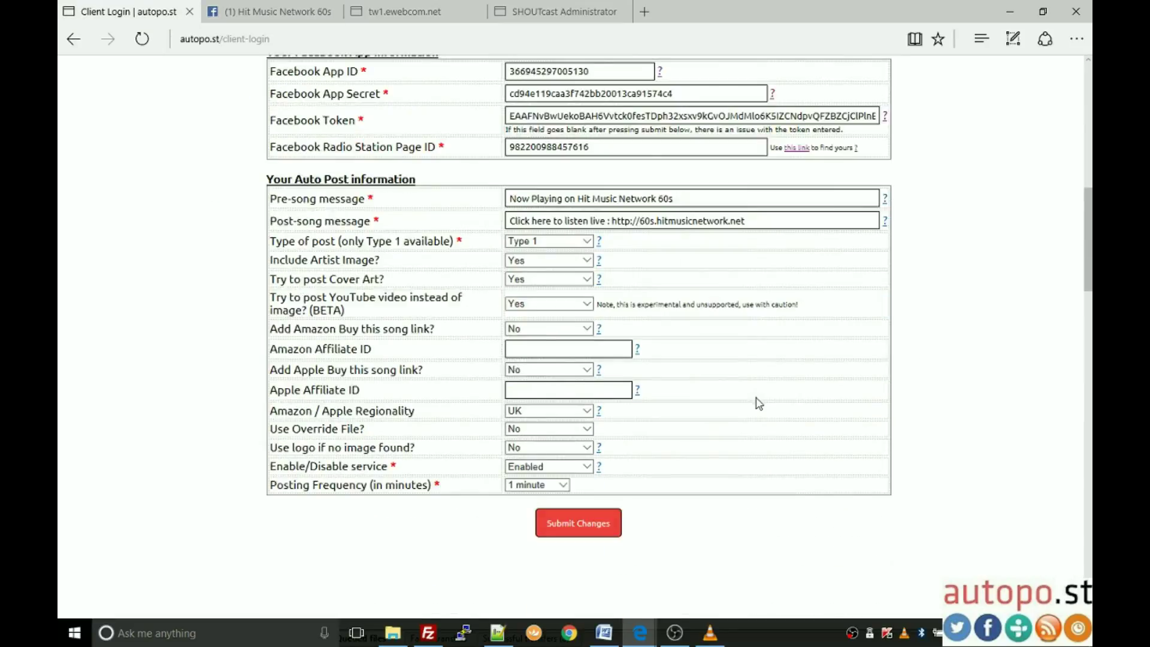
{"action": "scroll", "coordinate": [971, 480], "scroll_direction": "up", "scroll_amount": 1}
{"action": "scroll", "coordinate": [971, 479], "scroll_direction": "up", "scroll_amount": 8}
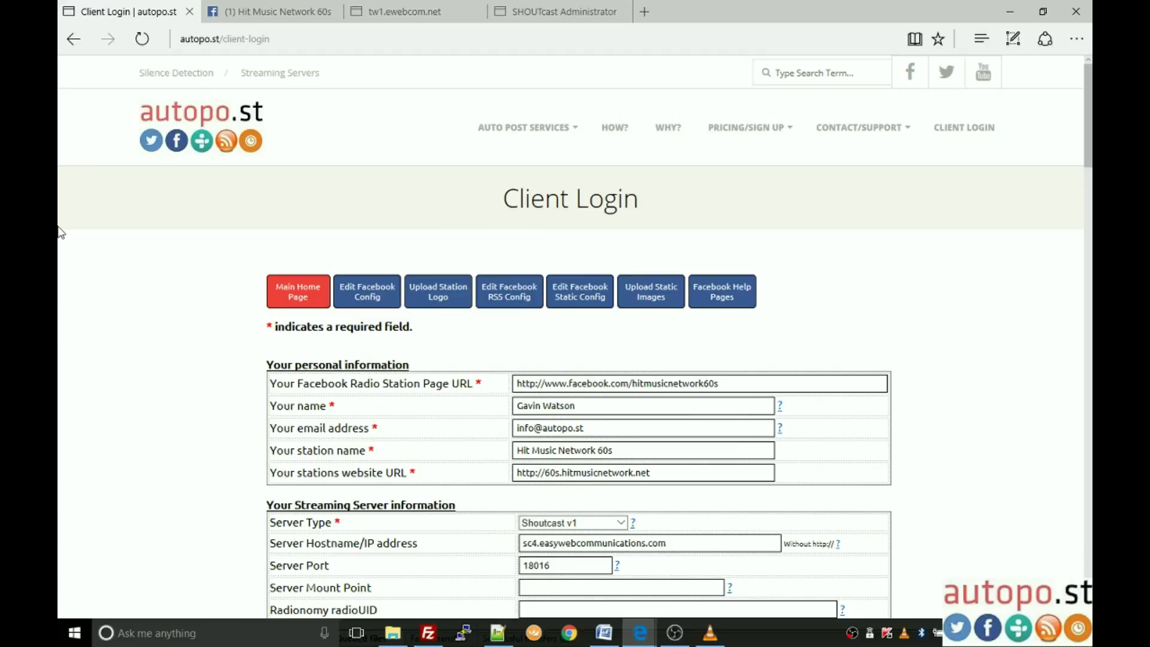
{"action": "left_click", "coordinate": [191, 142]}
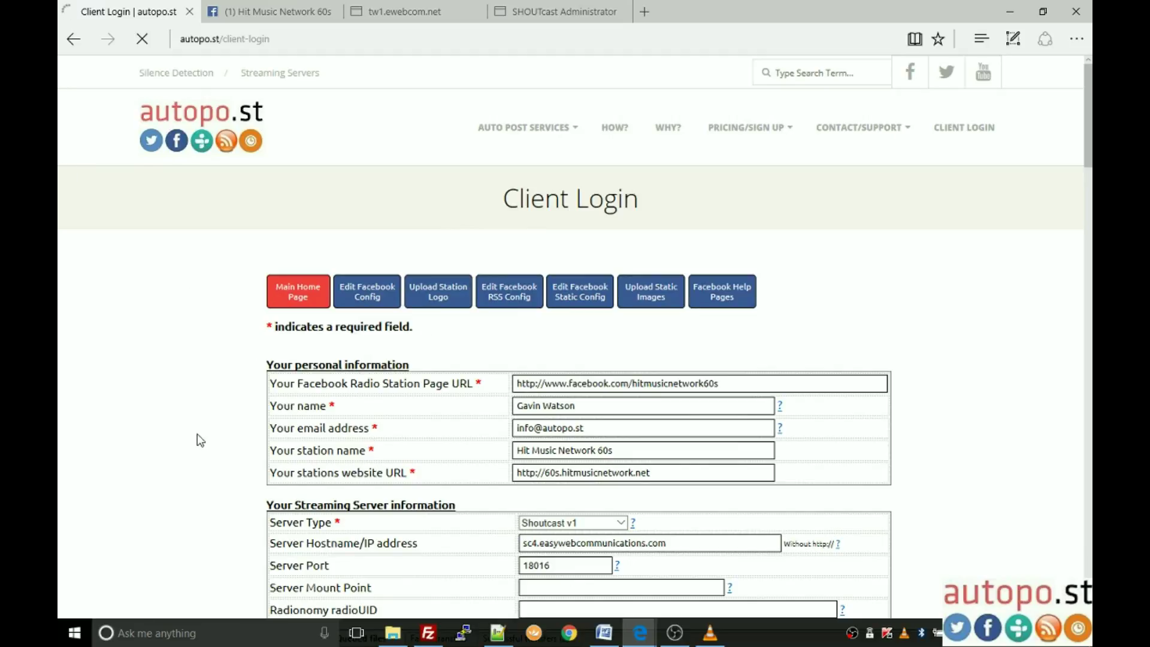